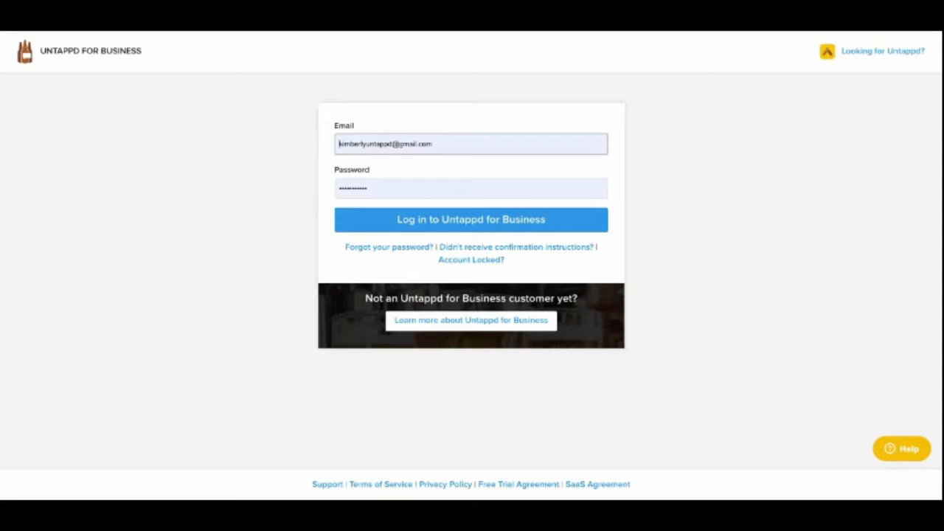
- Log in with the prefilled account credentials and open the beer, wine and spirits business location
click(360, 208)
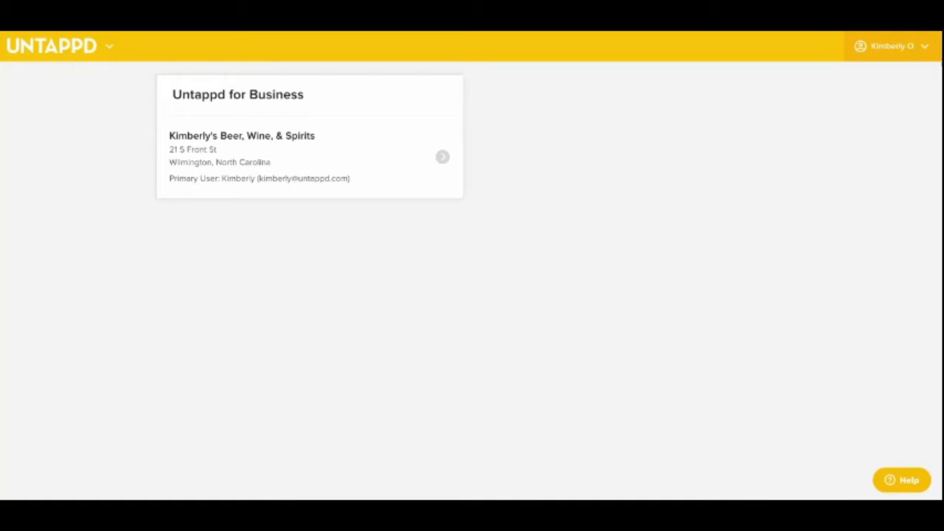
click(891, 45)
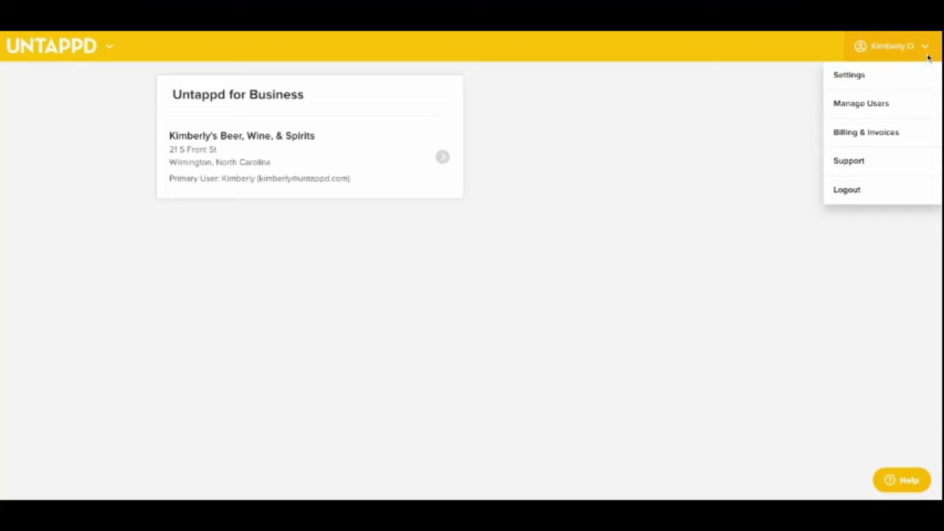
click(888, 107)
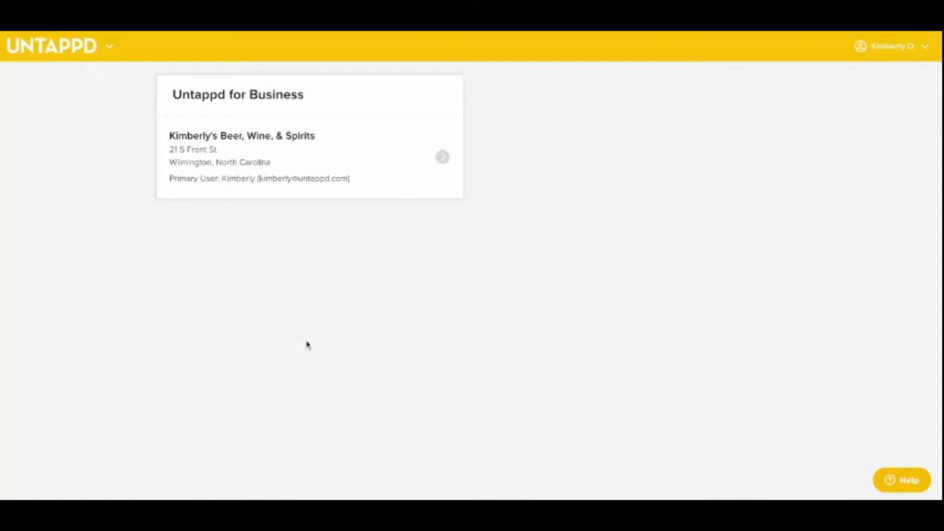
click(290, 140)
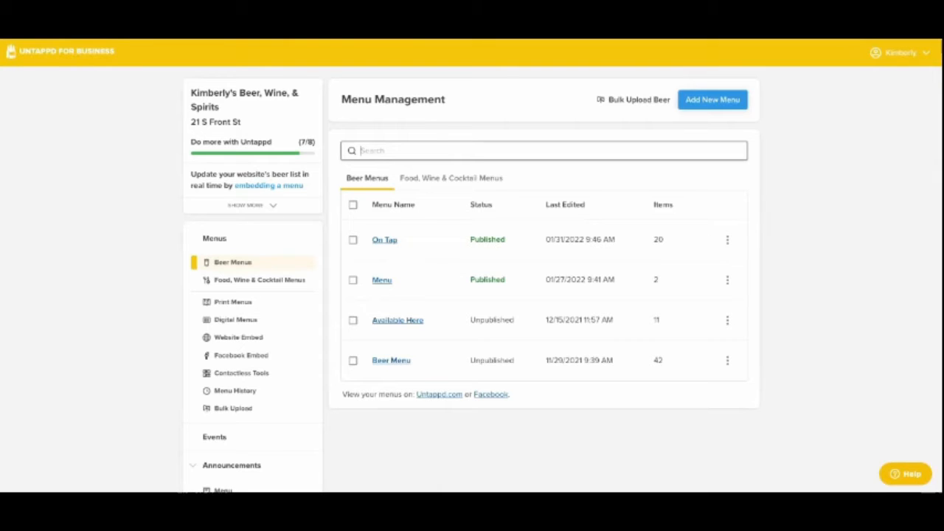
- Open the account settings to view the profile, password and API access token sections
click(900, 52)
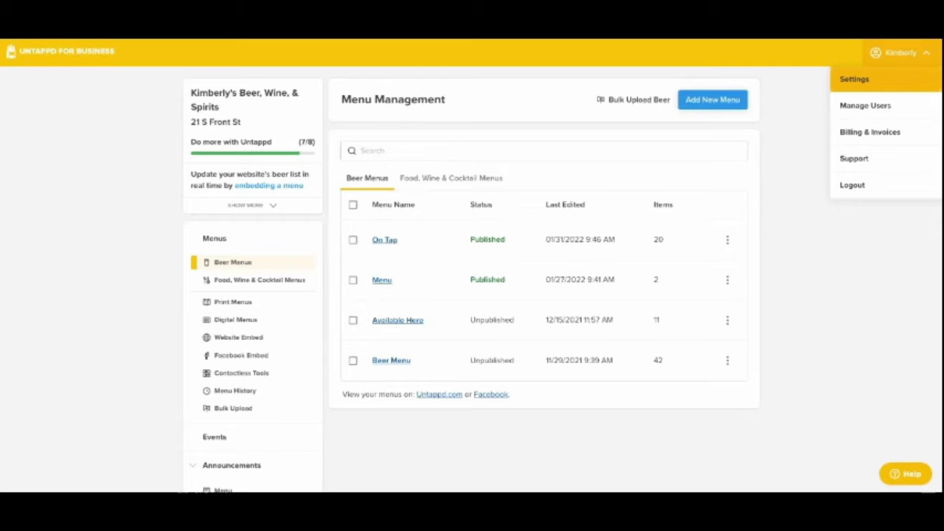
click(855, 79)
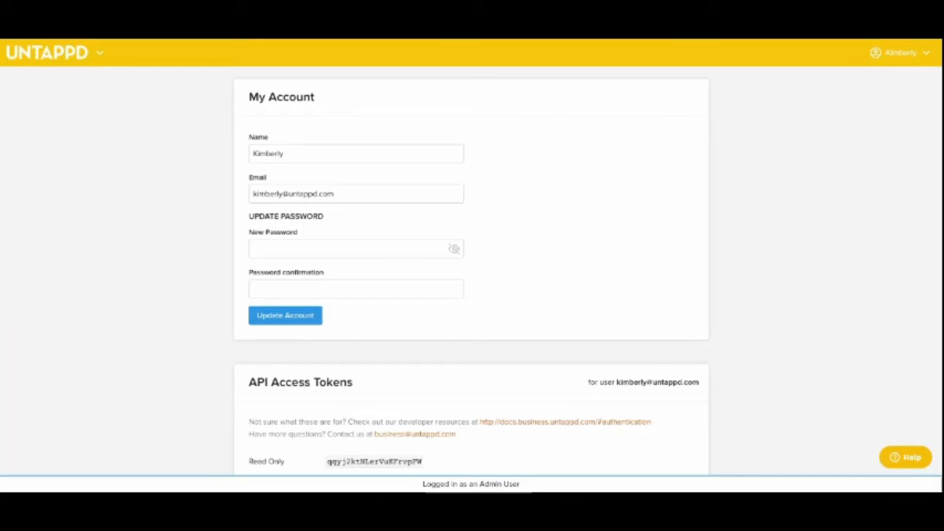
- Open the form for inviting a user in user management and clear its Locations product selection
click(900, 53)
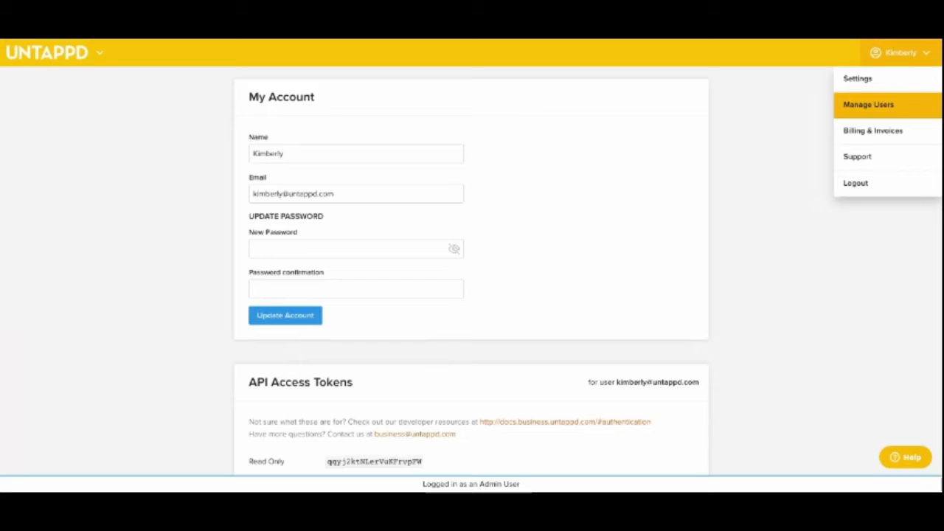
click(868, 104)
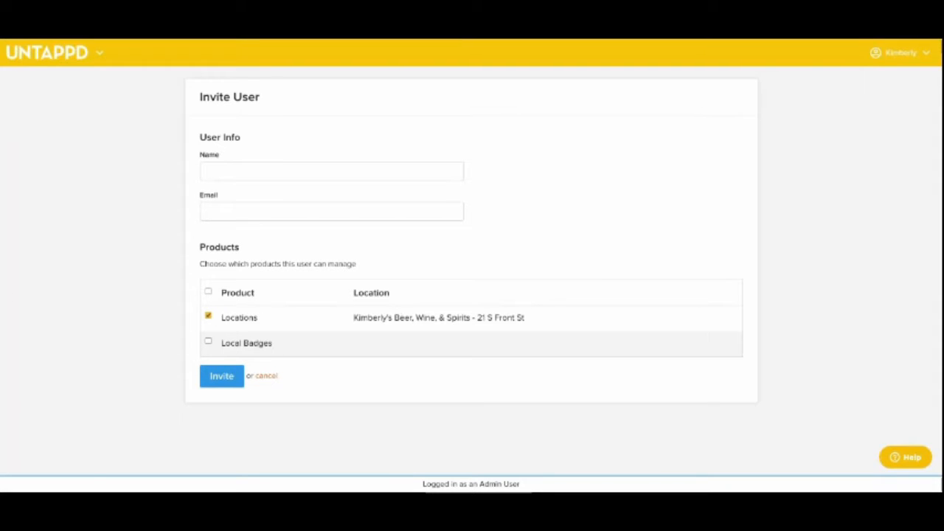
click(398, 313)
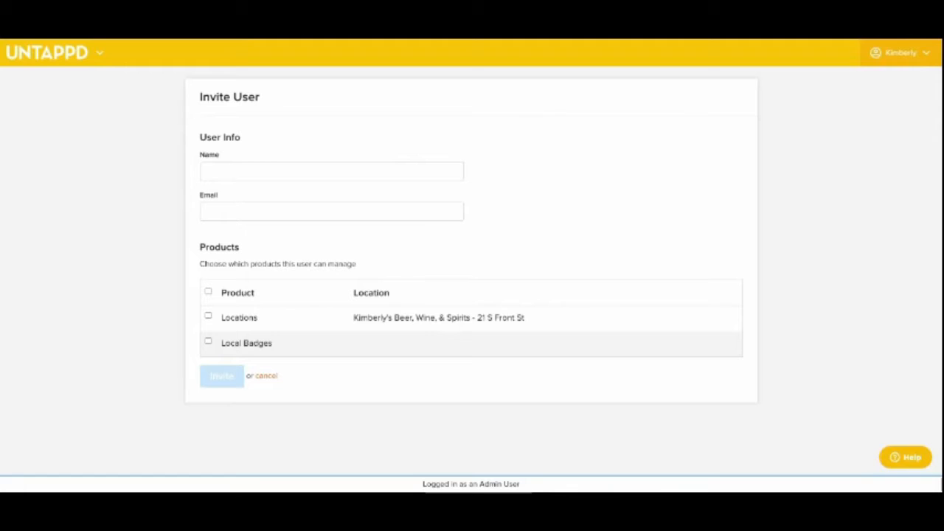
- Open the employee member's venue permissions from the members list, review all of them and save
click(901, 53)
click(870, 104)
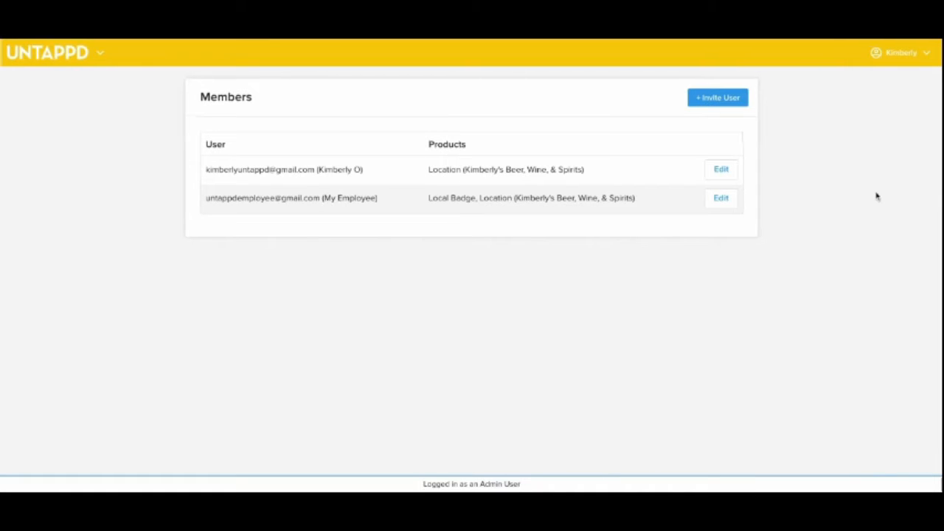
click(721, 198)
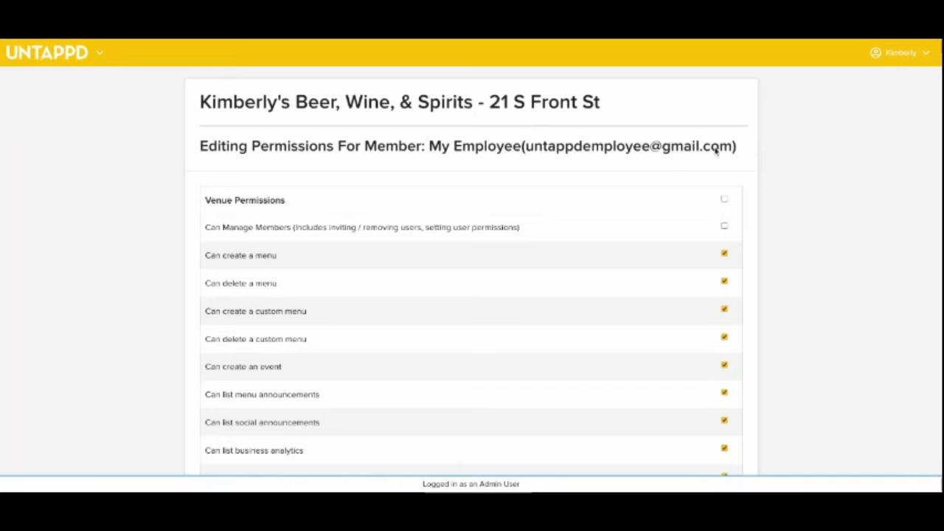
scroll(673, 171, down, 1)
scroll(673, 171, down, 3)
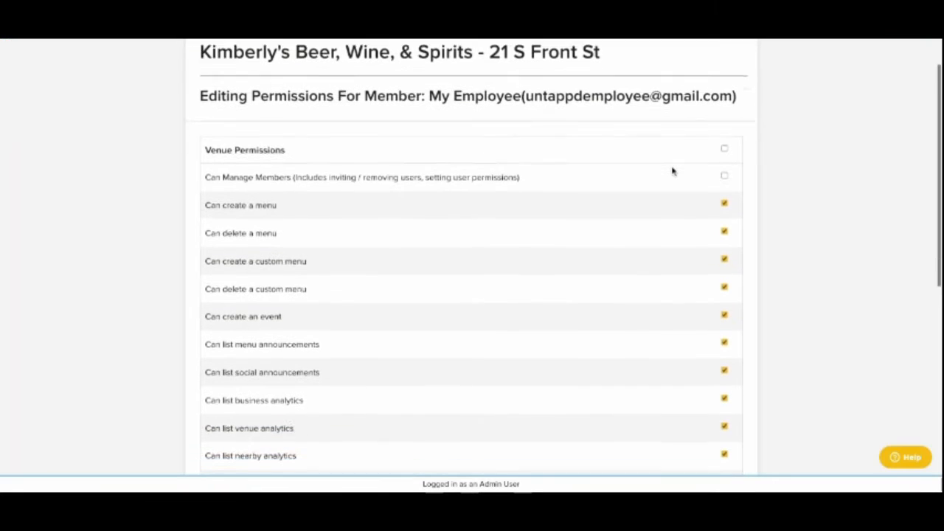
scroll(673, 171, down, 2)
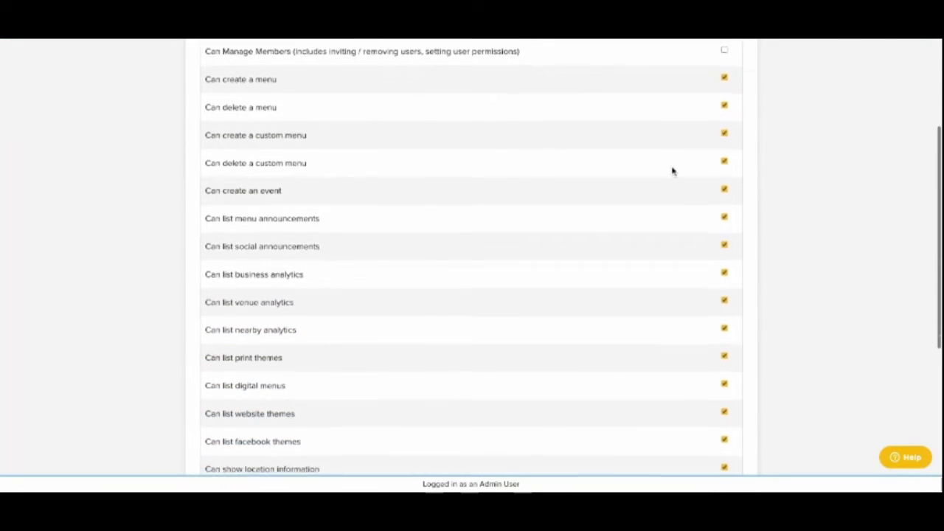
scroll(472, 258, down, 3)
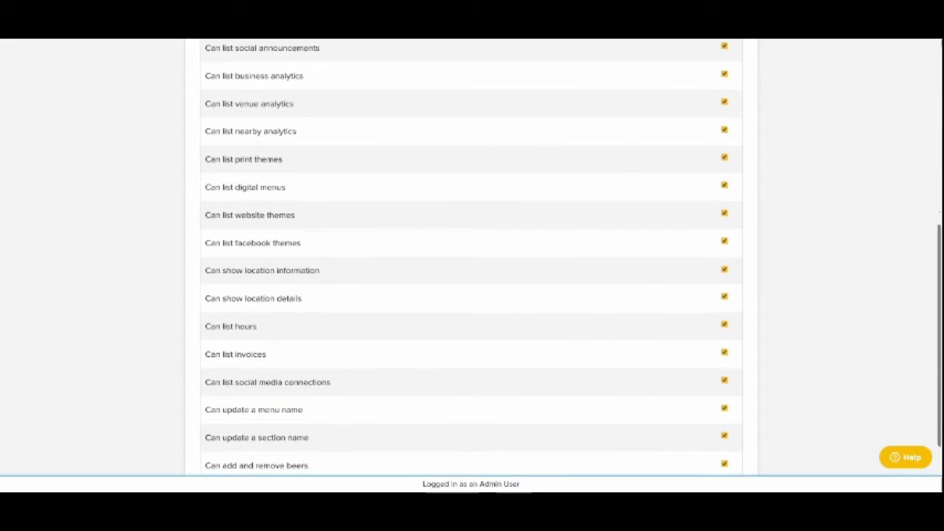
scroll(472, 258, down, 1)
scroll(472, 258, up, 4)
scroll(472, 258, down, 5)
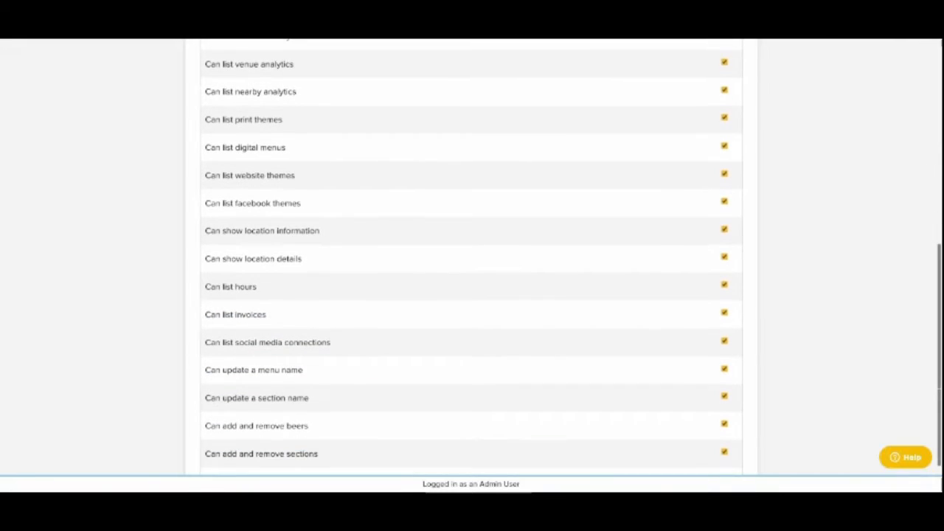
scroll(417, 305, down, 2)
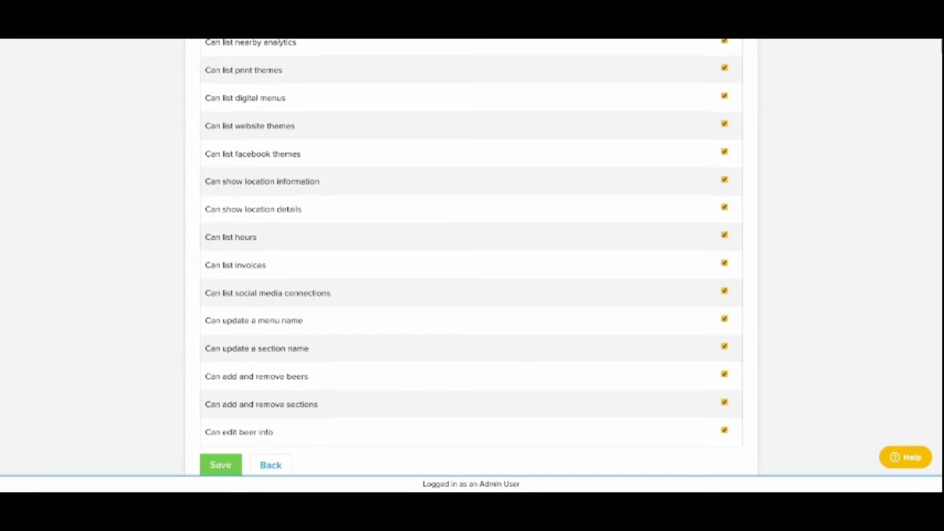
click(221, 464)
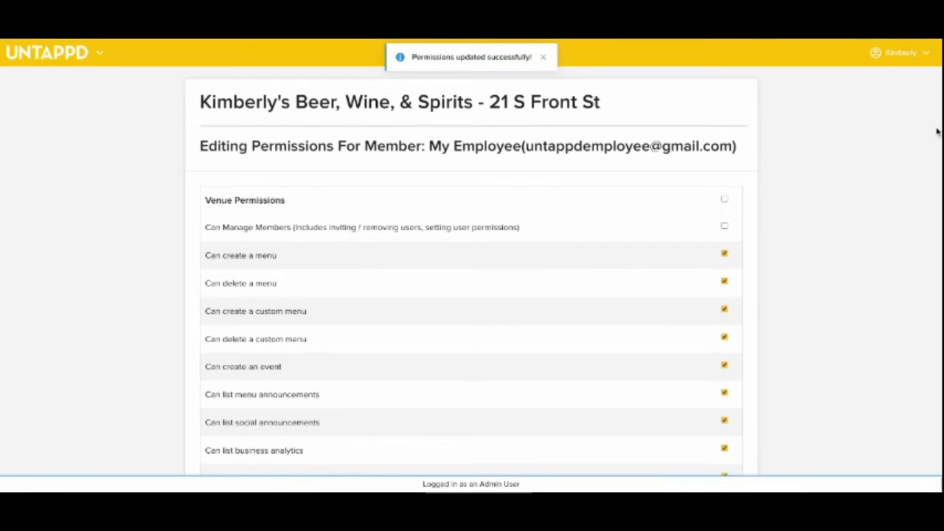
- Reopen the employee member from the members list, deselect all of their products and save
click(901, 54)
click(879, 103)
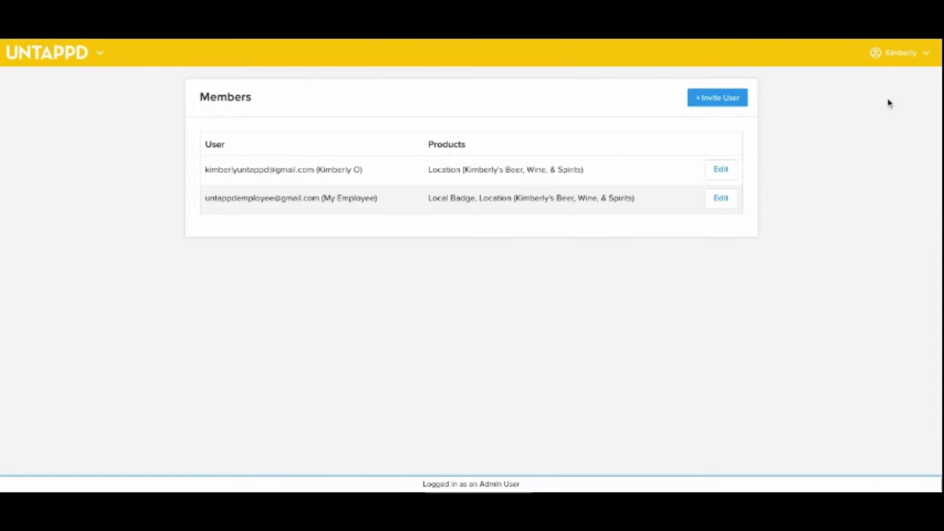
click(721, 198)
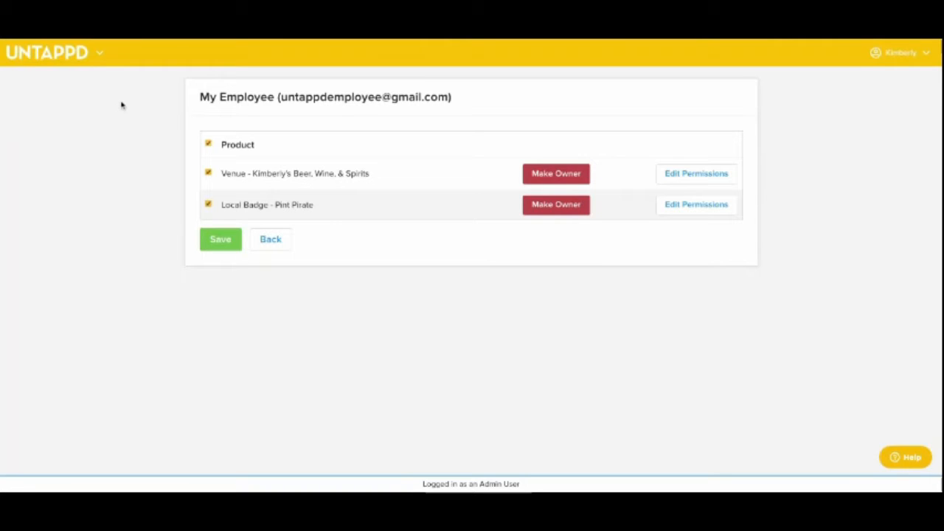
click(208, 144)
click(221, 239)
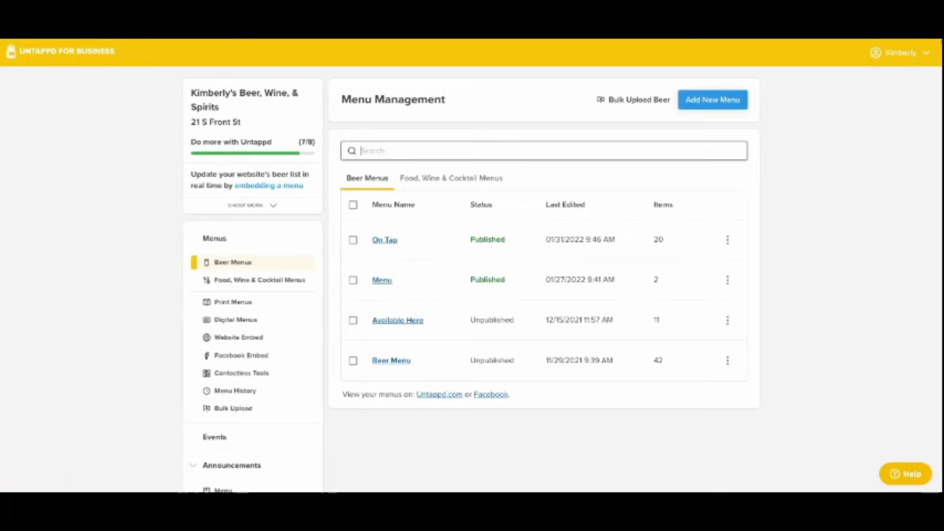
- Open the location information settings and view the general and mailing address sections
scroll(6, 258, down, 3)
scroll(6, 258, down, 5)
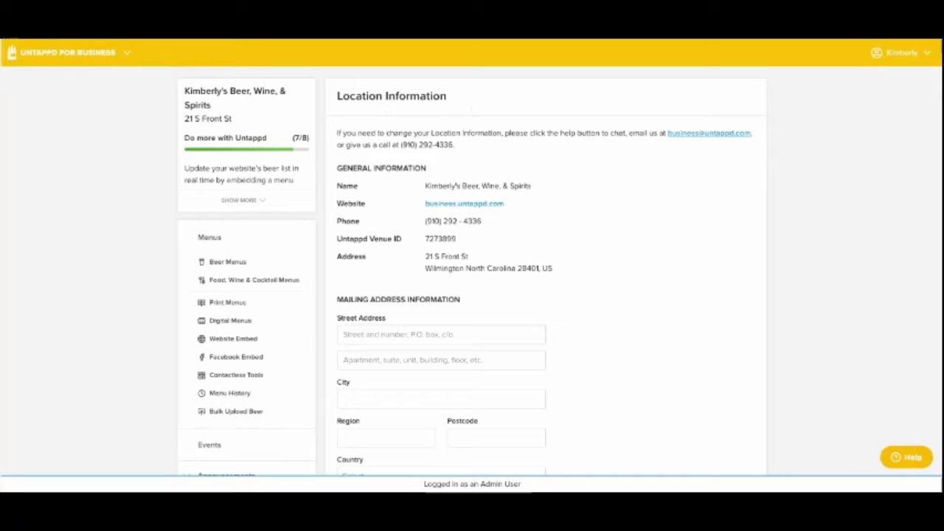
scroll(147, 401, down, 4)
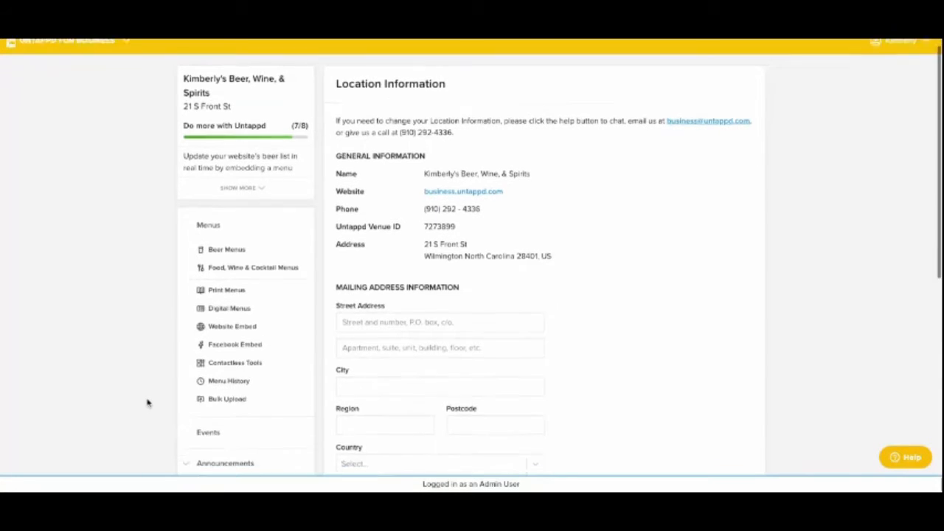
- Open the location details settings and review the logo, categories, payment types and amenity options
scroll(149, 404, down, 2)
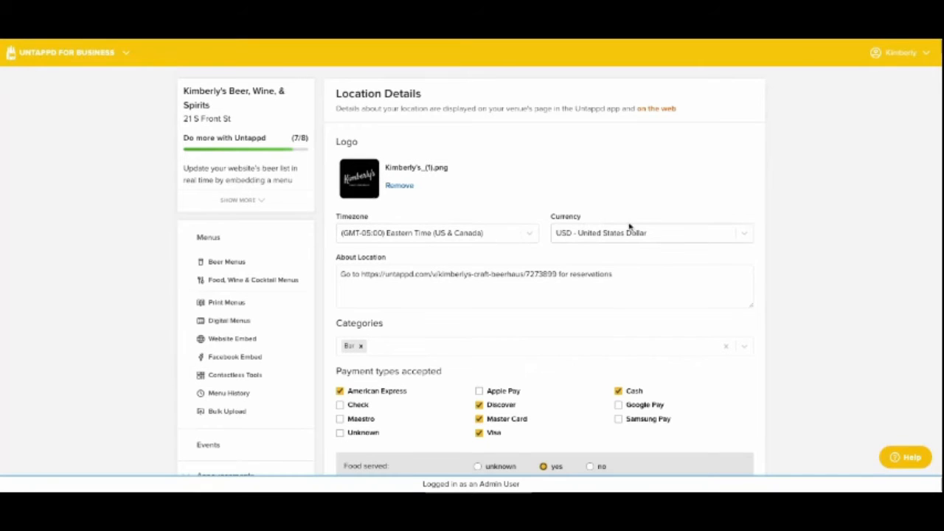
scroll(464, 327, down, 2)
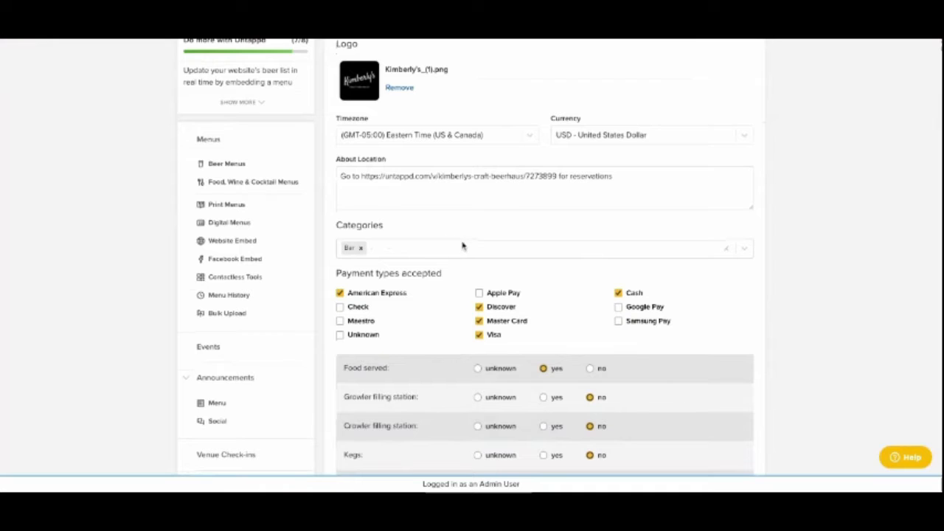
scroll(443, 325, down, 2)
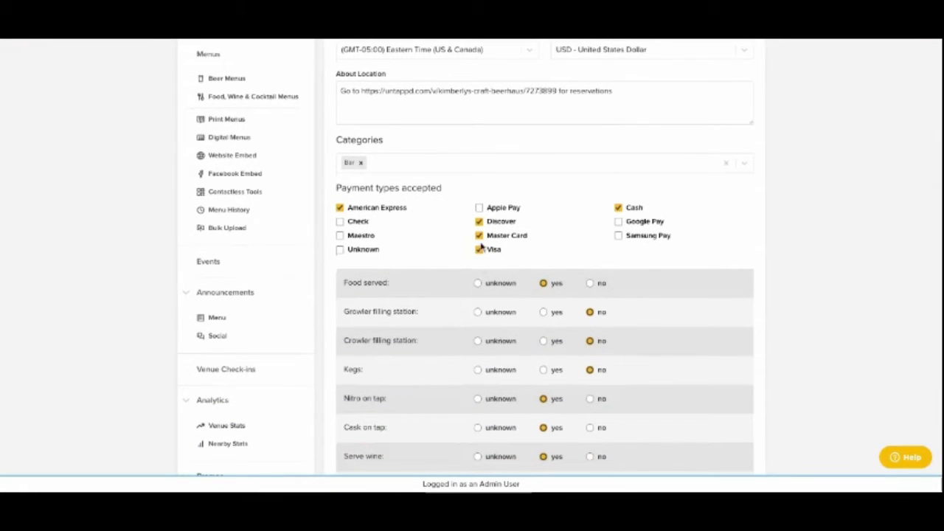
scroll(445, 331, down, 5)
- Open the location hours settings and review the opening times from Monday to Sunday
scroll(446, 332, down, 1)
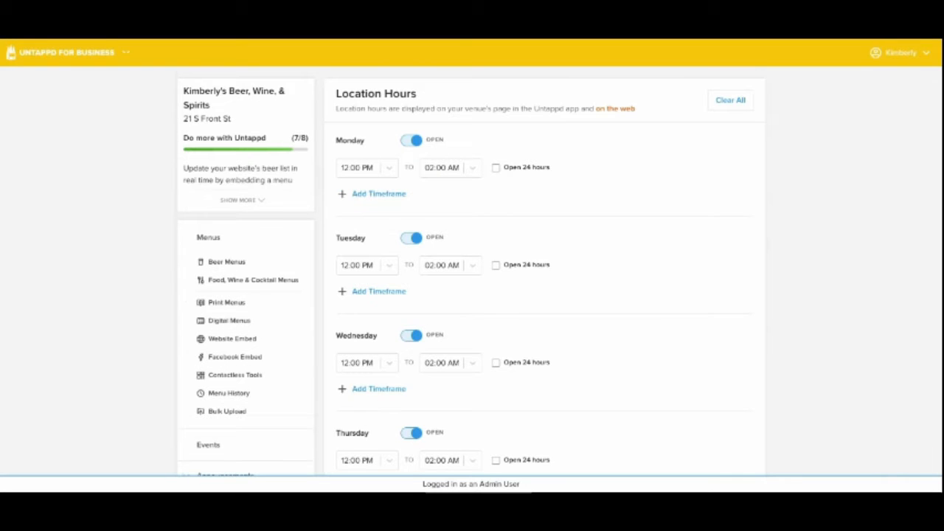
scroll(418, 362, down, 5)
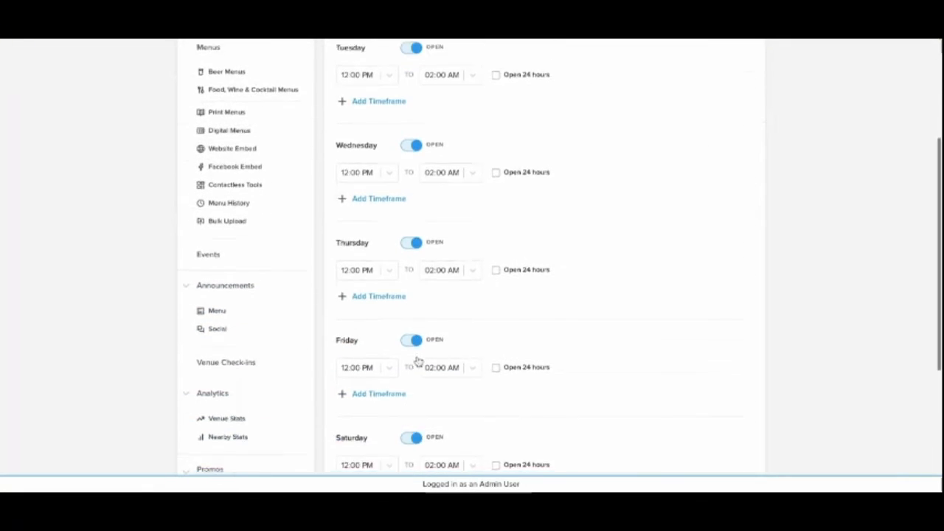
scroll(418, 362, down, 3)
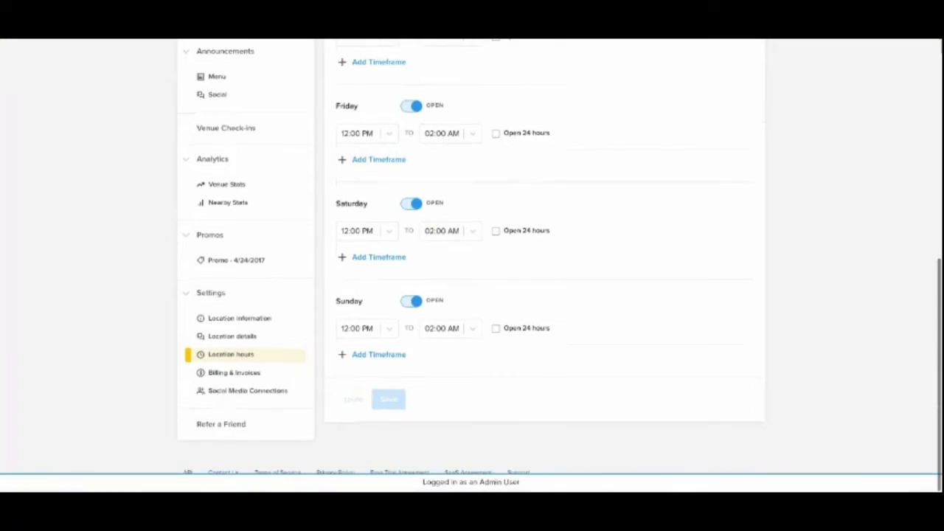
scroll(325, 373, up, 3)
scroll(326, 372, down, 2)
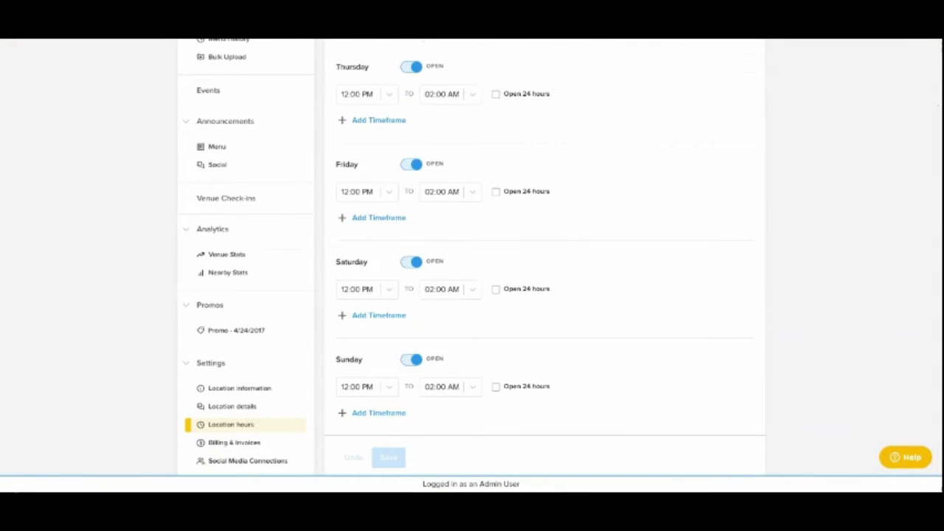
- Link Facebook for the menu in the social media connections, continuing with the previous settings, and choose the Kimberly's Craft Beerhaus page
click(247, 461)
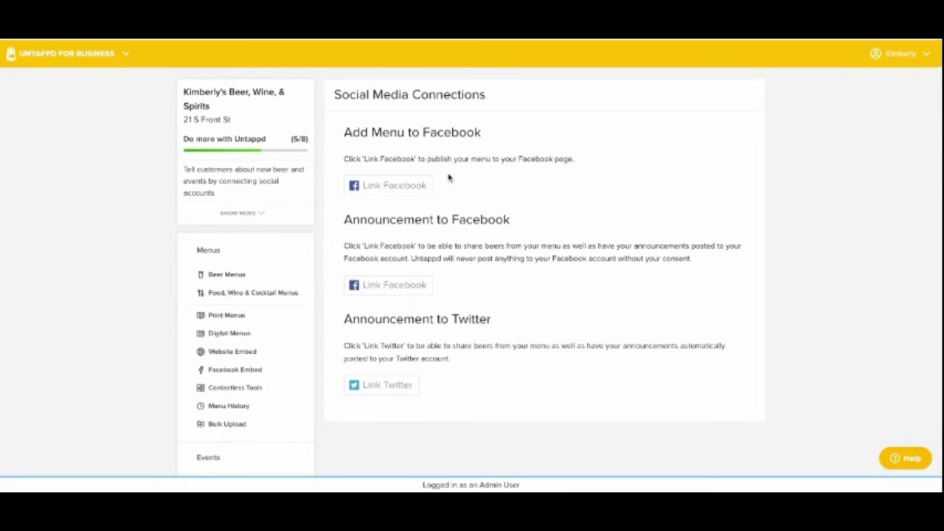
click(360, 168)
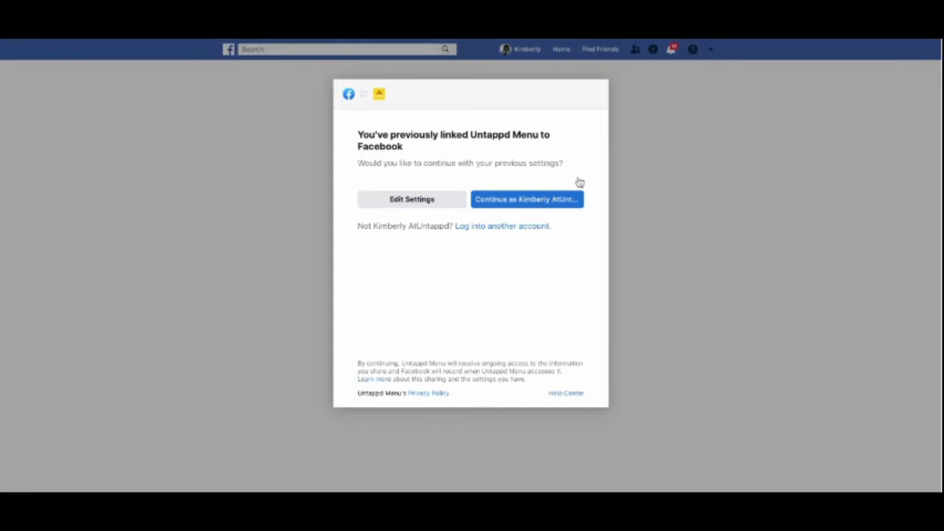
click(576, 198)
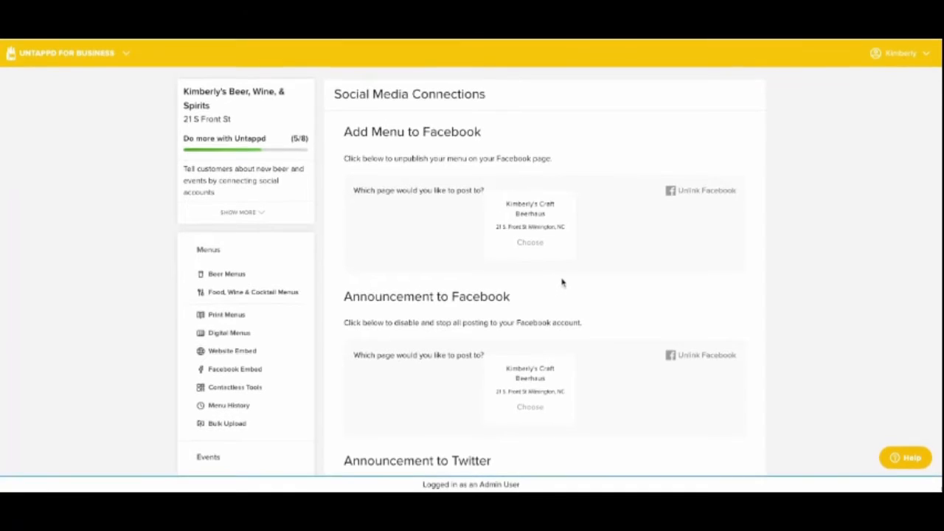
click(559, 240)
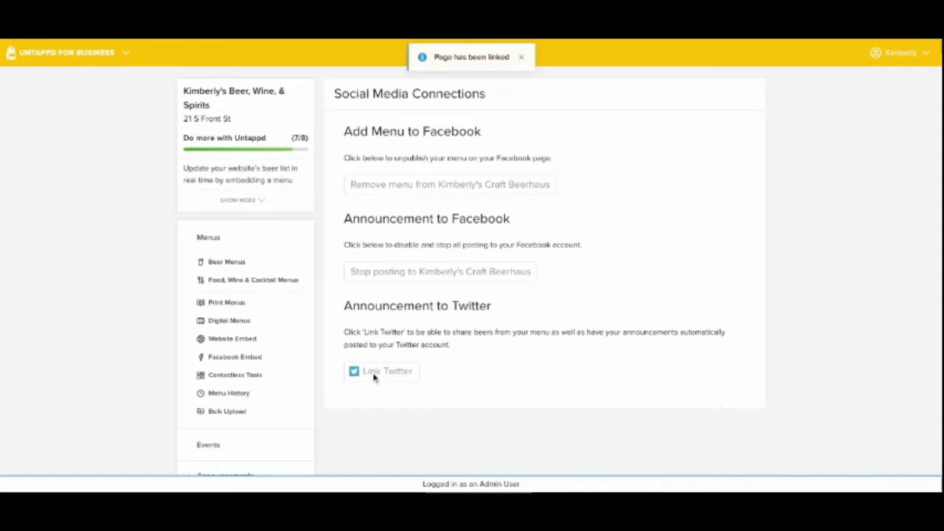
- Link Twitter for announcements in the social media connections and authorize Untappd to access the Twitter account
scroll(374, 377, down, 3)
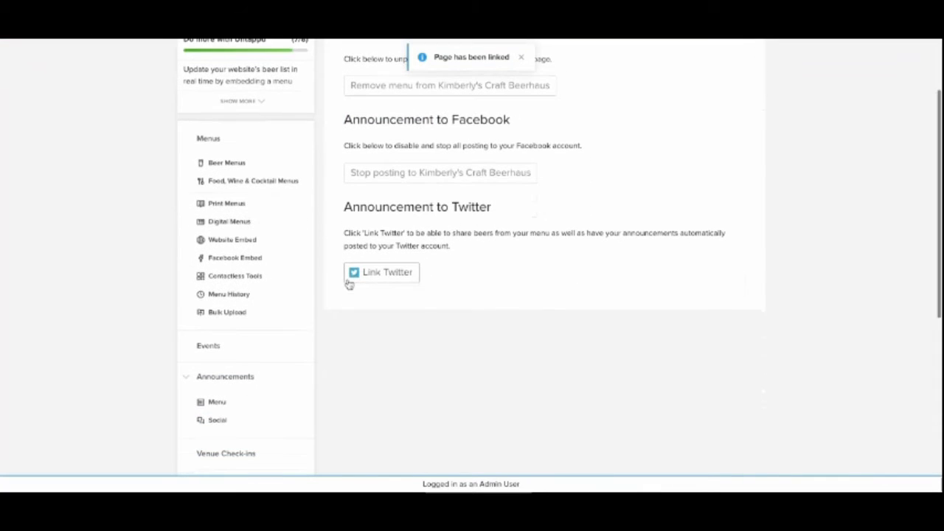
click(348, 279)
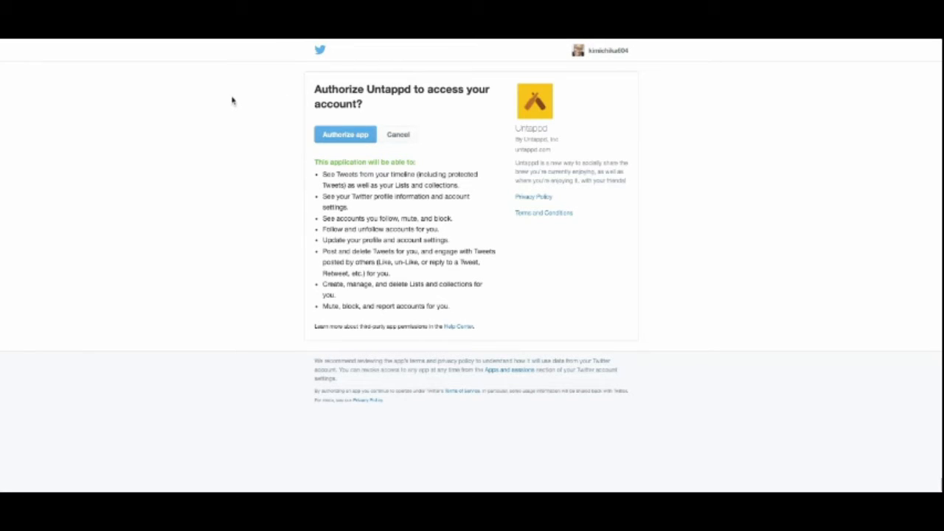
key(Tab)
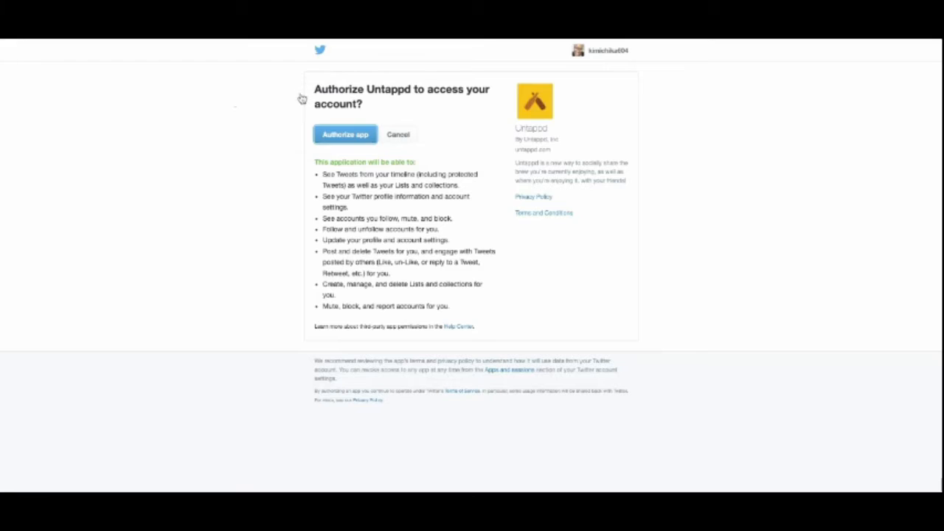
key(Return)
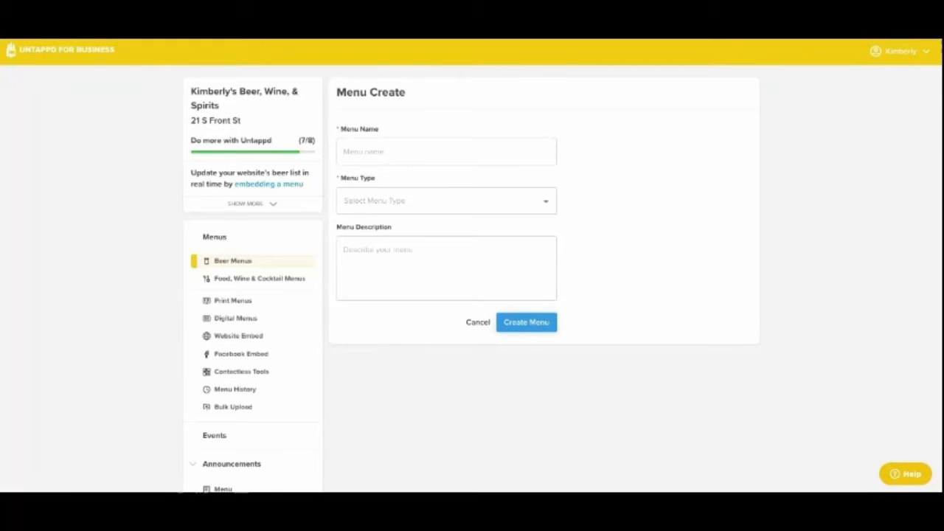
- Create a menu named New Menu with the type Beer Menu and prices shown on Untappd
click(378, 147)
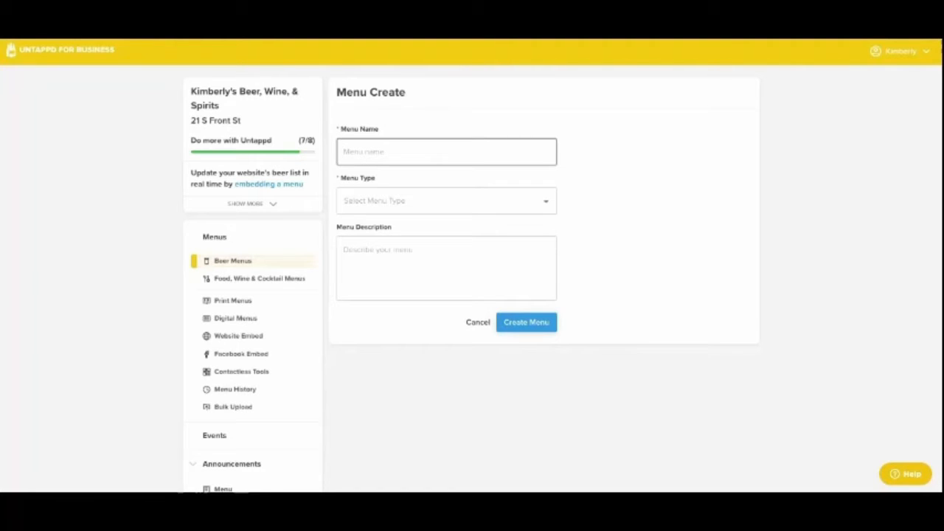
text(New Menu)
key(Tab)
key(Tab)
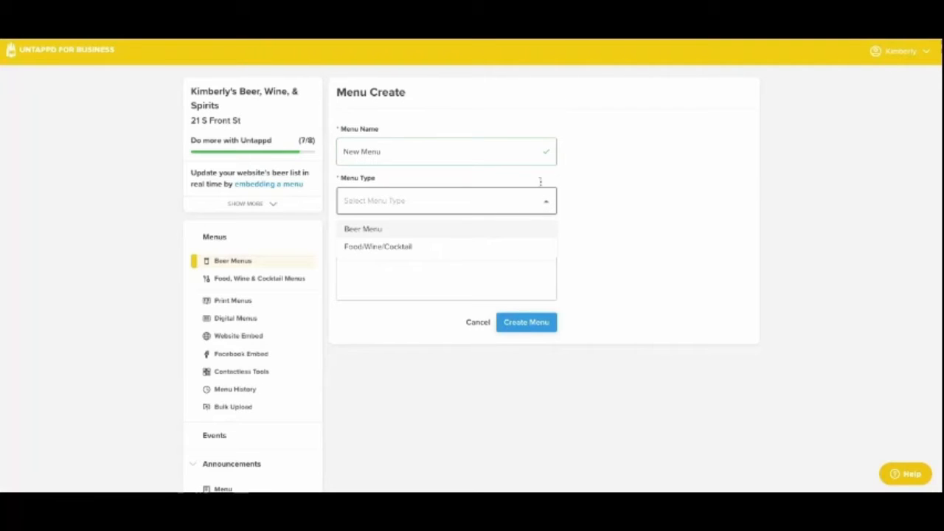
click(385, 222)
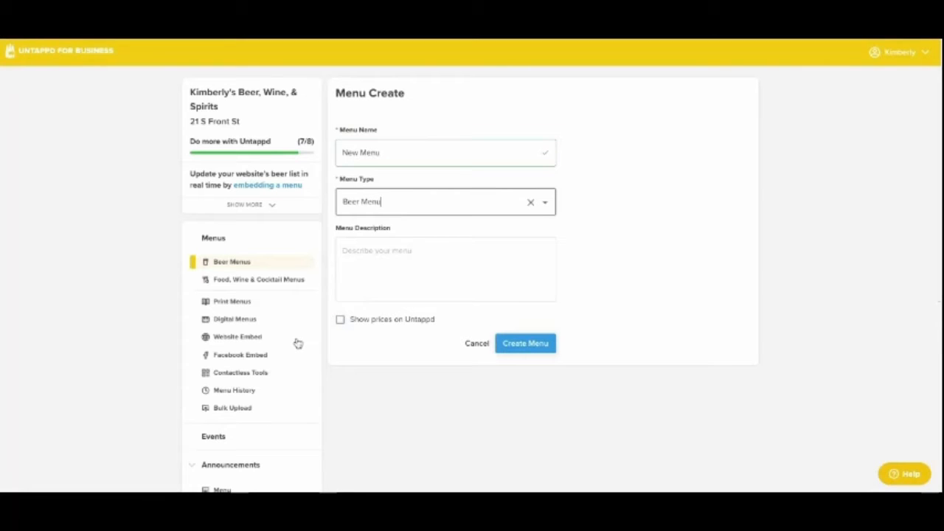
click(340, 319)
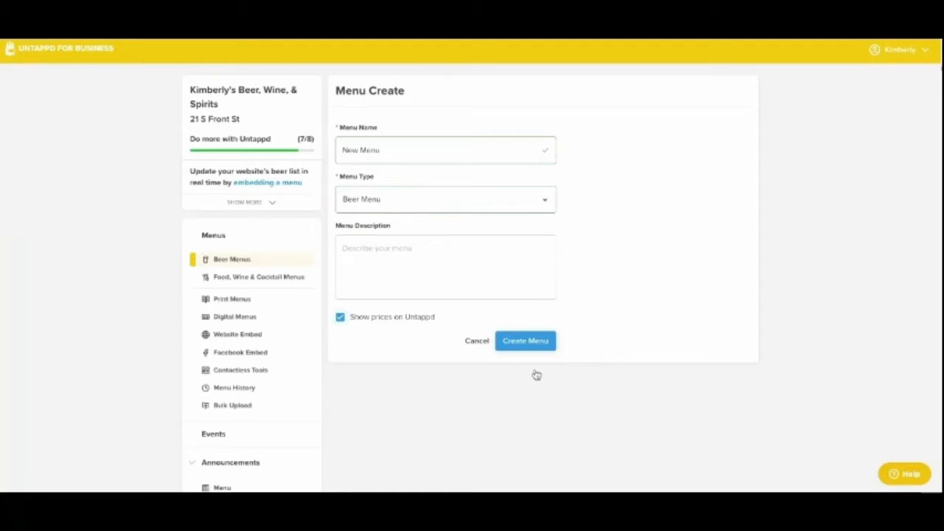
click(536, 371)
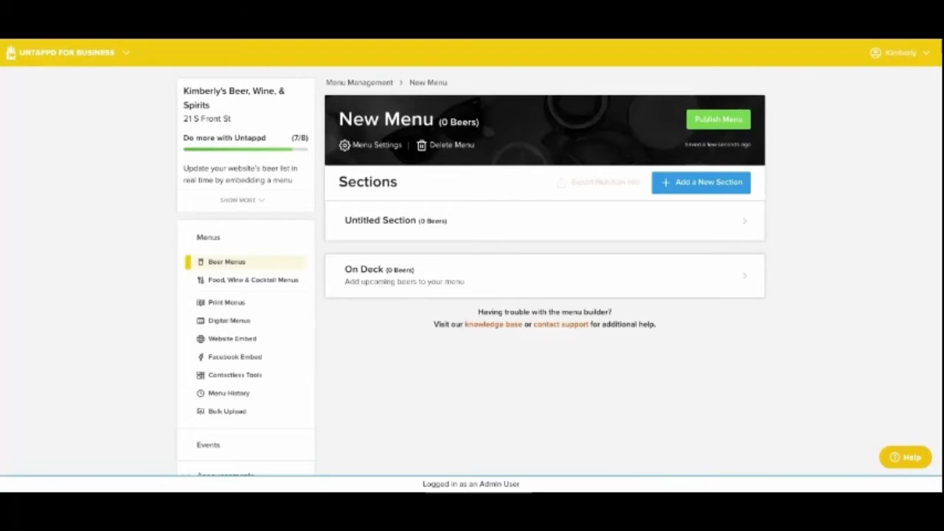
- Add a section named New Section to the new beer menu
click(701, 181)
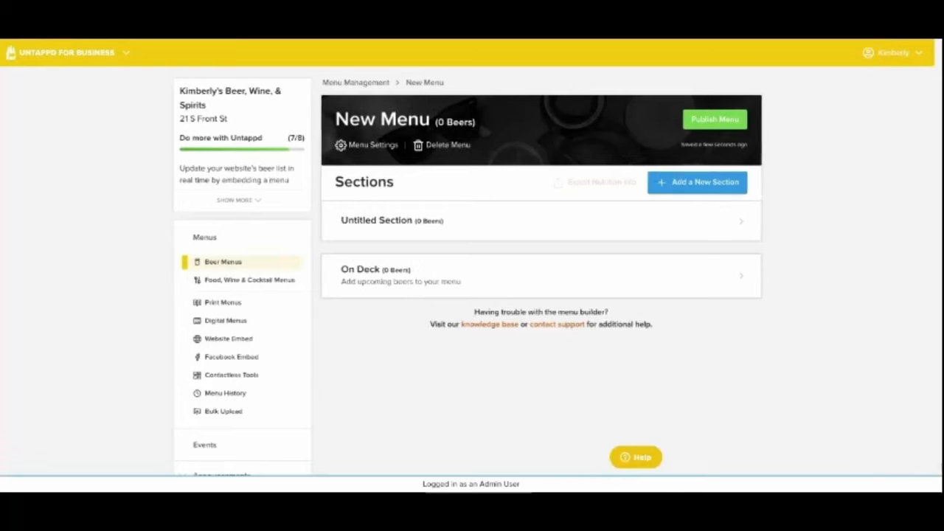
text(New)
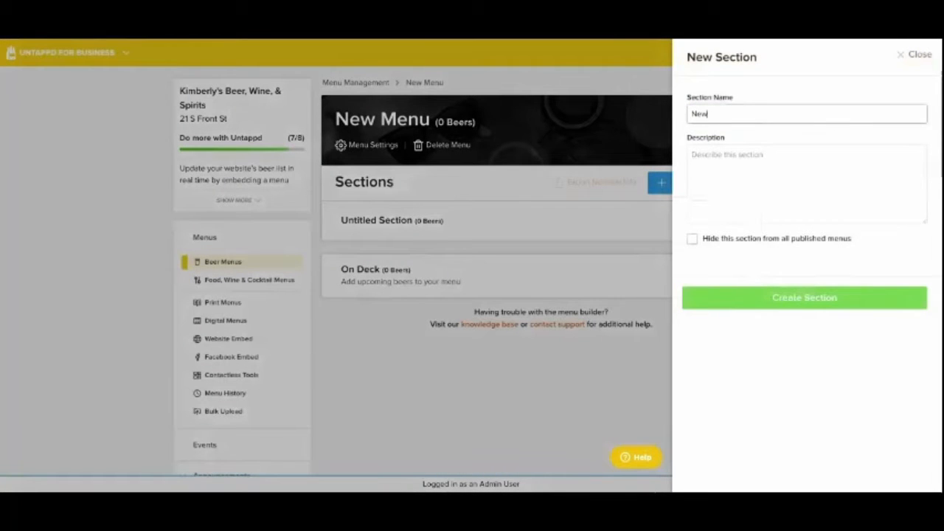
text( Section)
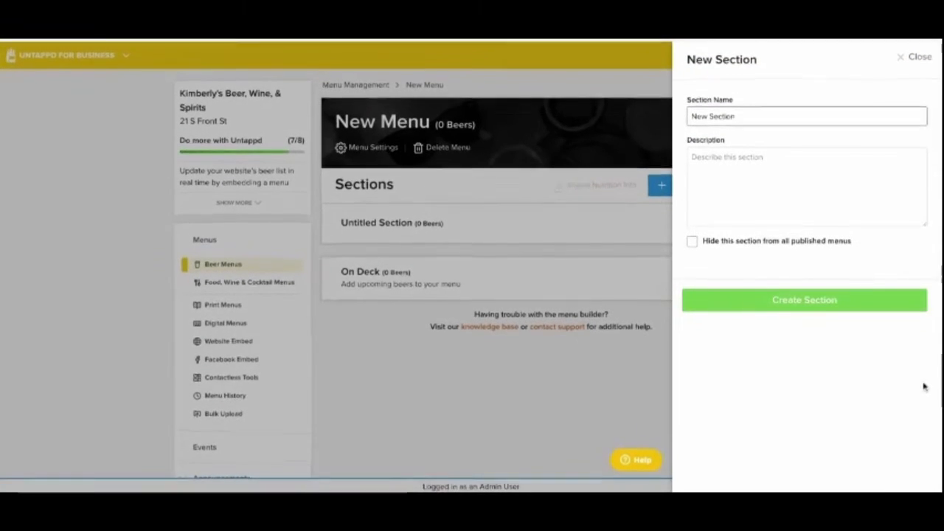
click(884, 312)
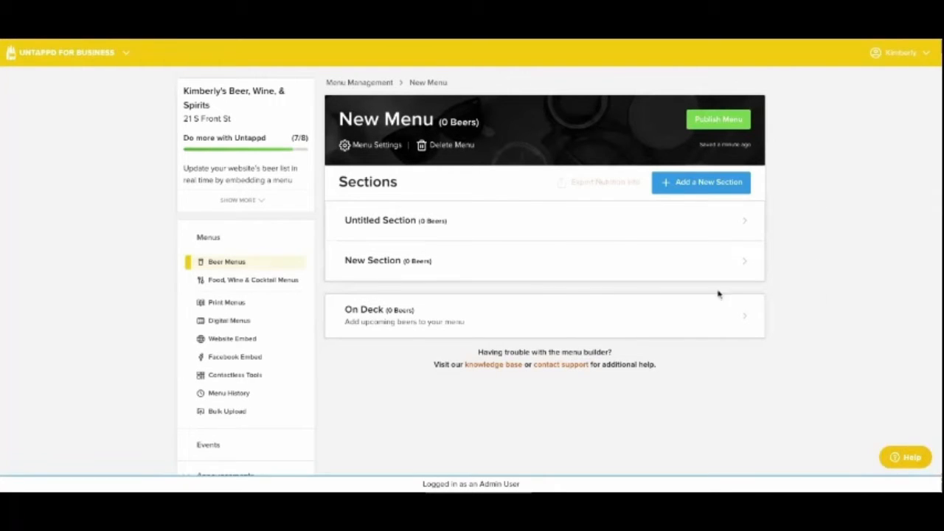
- Open the untitled section of the menu, search for "bells oberon" and add Oberon Ale by Bell's Brewery
click(403, 213)
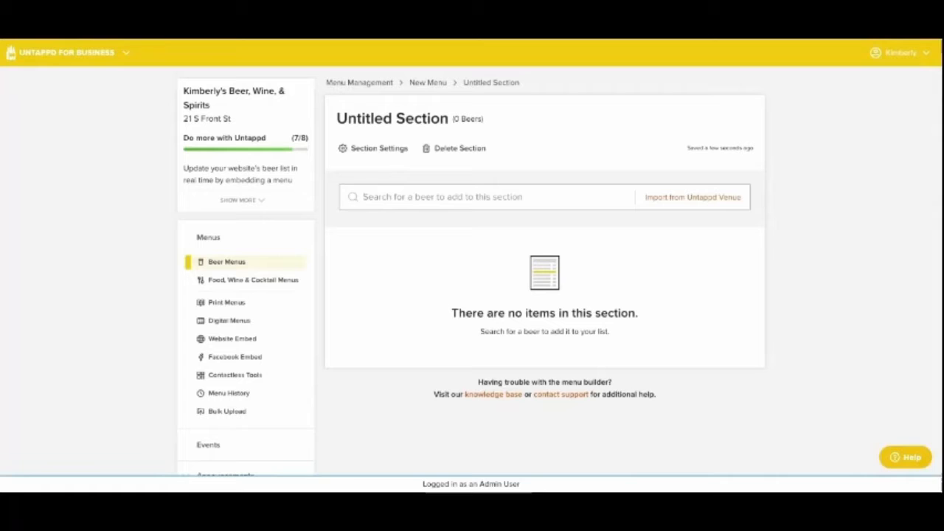
text(bells)
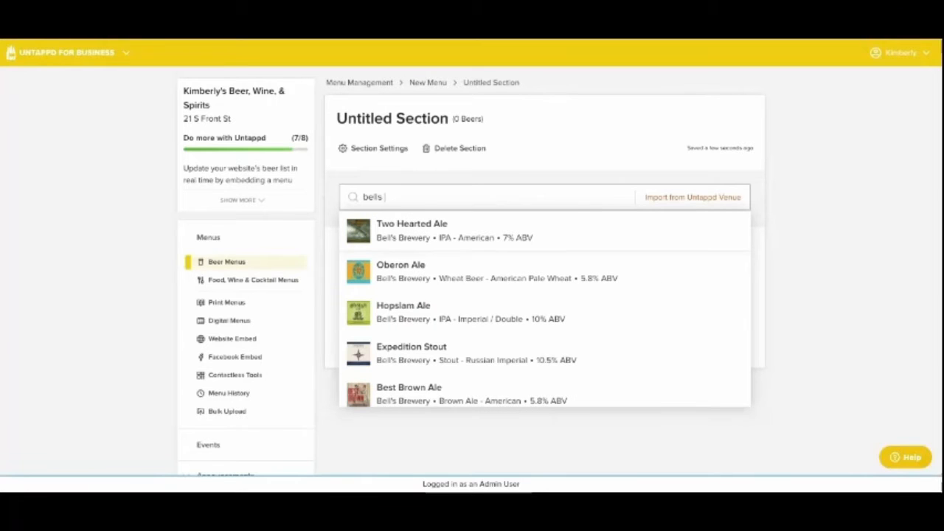
text( oberon)
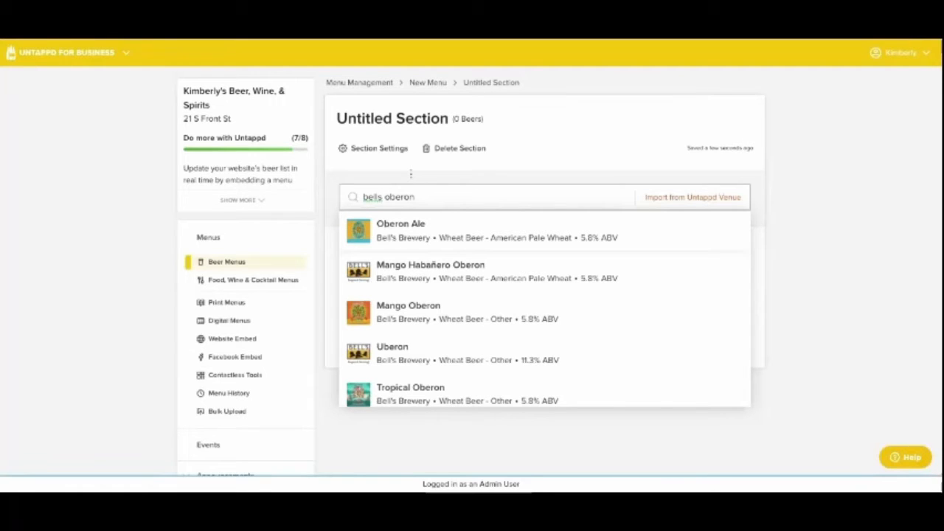
click(437, 225)
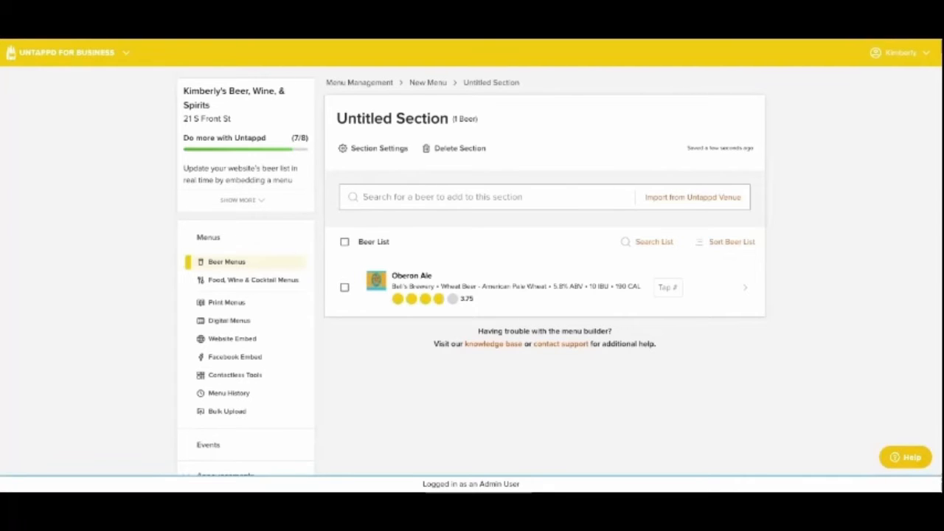
- Add Shade by New Anthem Beer Project and Budweiser by Anheuser-Busch to the section's beer list
text(new anthem)
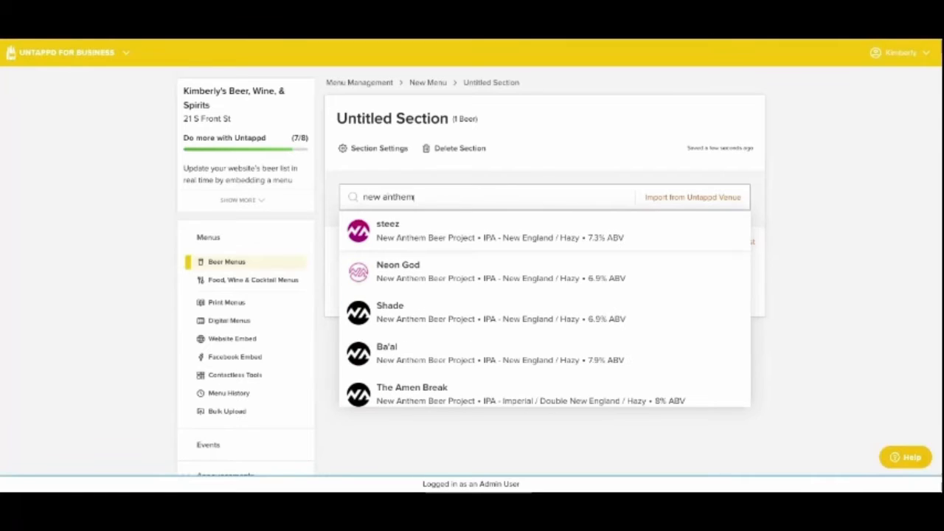
click(410, 318)
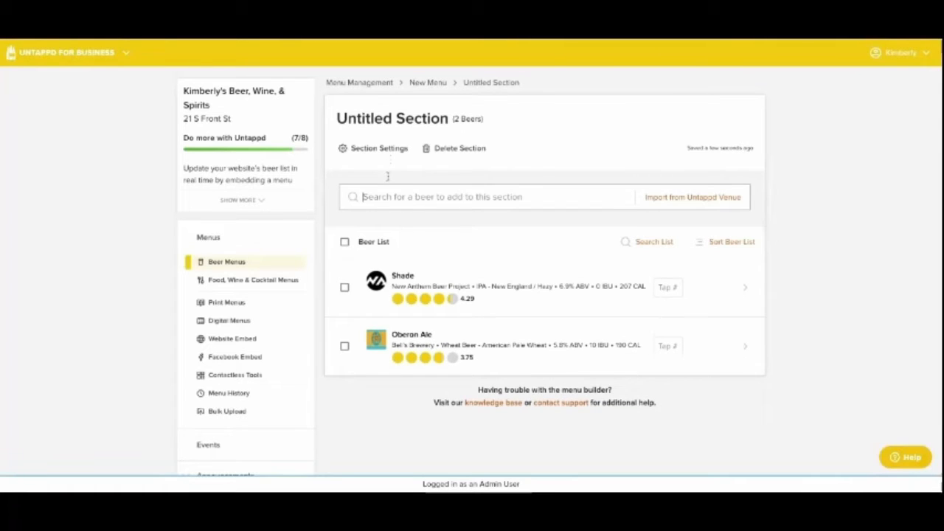
text(bud)
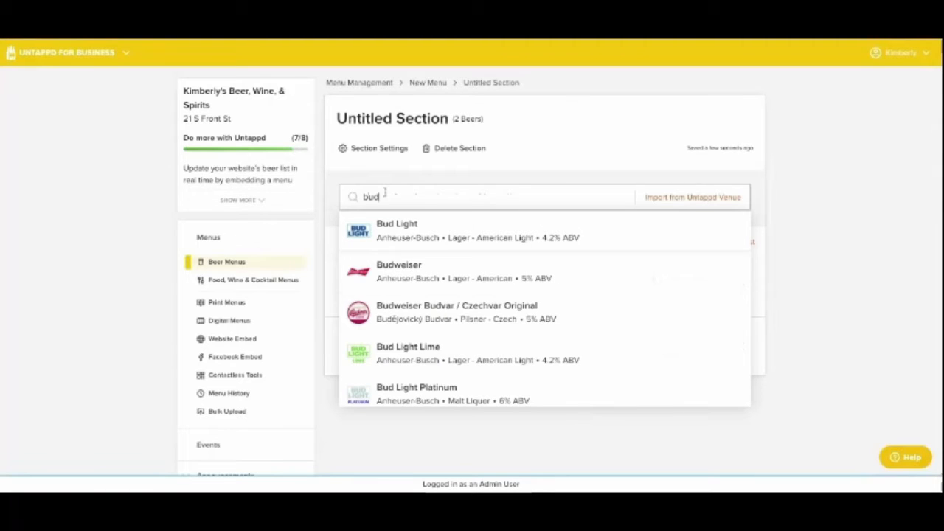
click(399, 279)
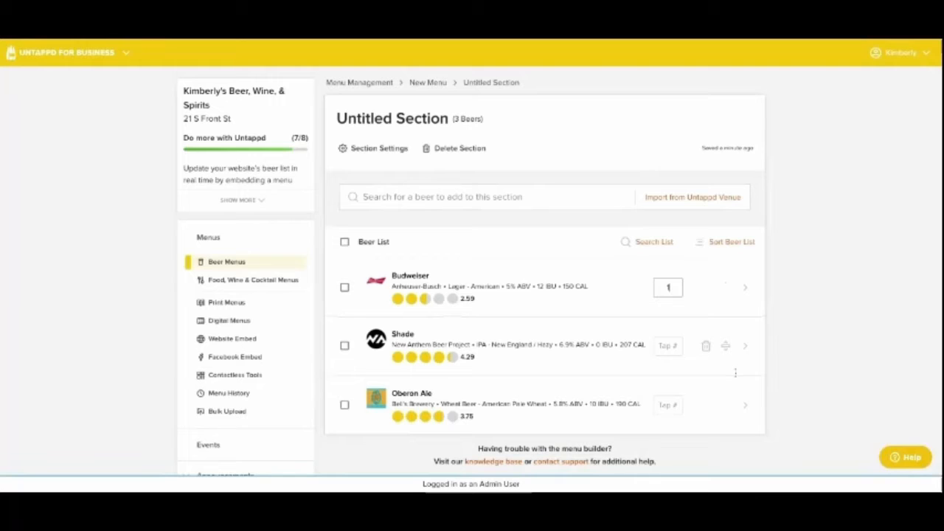
- Set the tap numbers to 1 for Budweiser, 2 for Shade and 3 for Oberon Ale
key(Tab)
text(2)
key(Tab)
text(3)
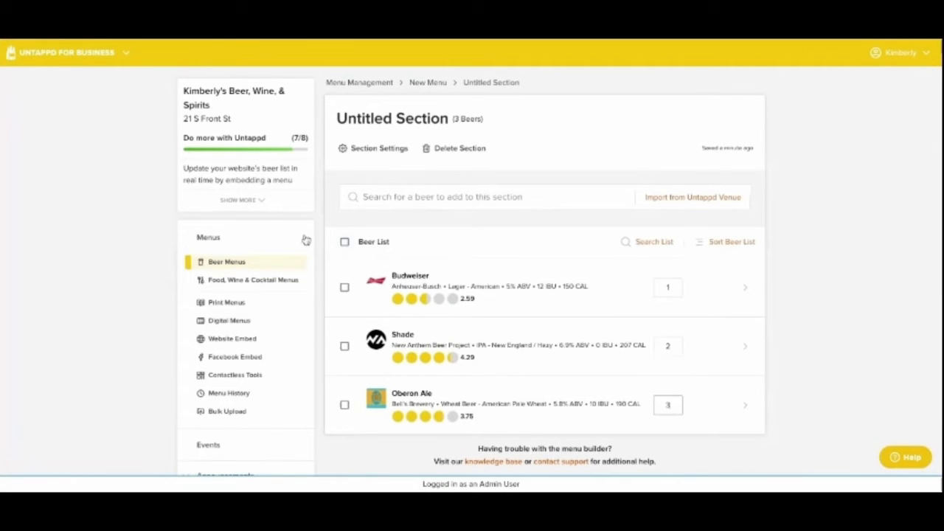
- Select all three beers in the list and add a 16oz Draft container to them without a price
click(345, 242)
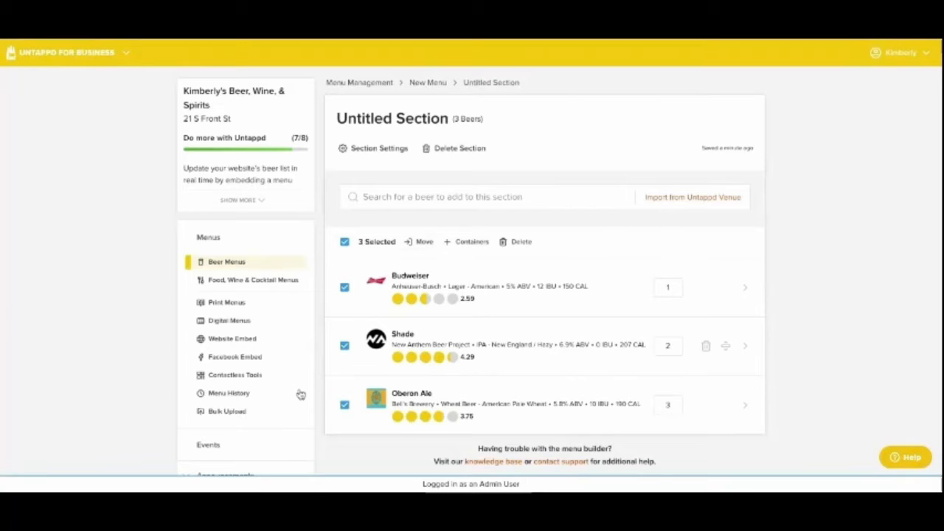
click(444, 241)
click(405, 260)
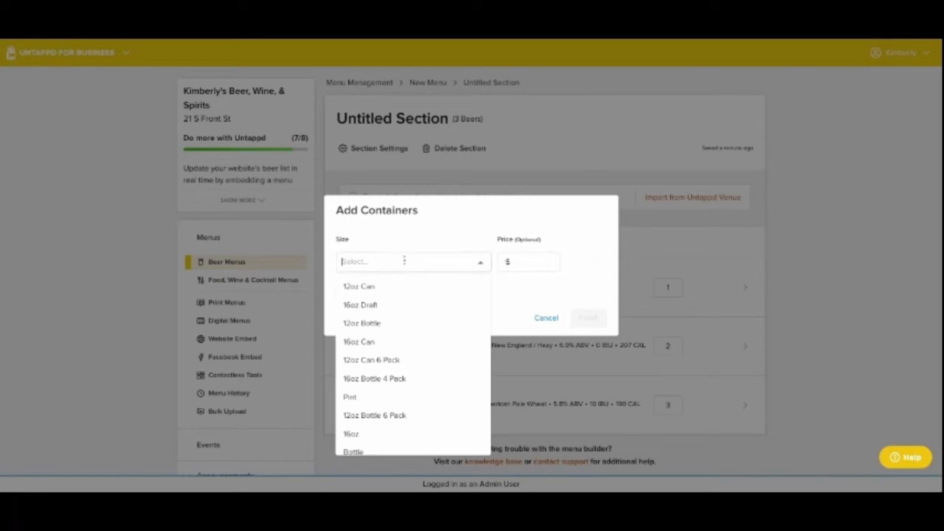
click(373, 313)
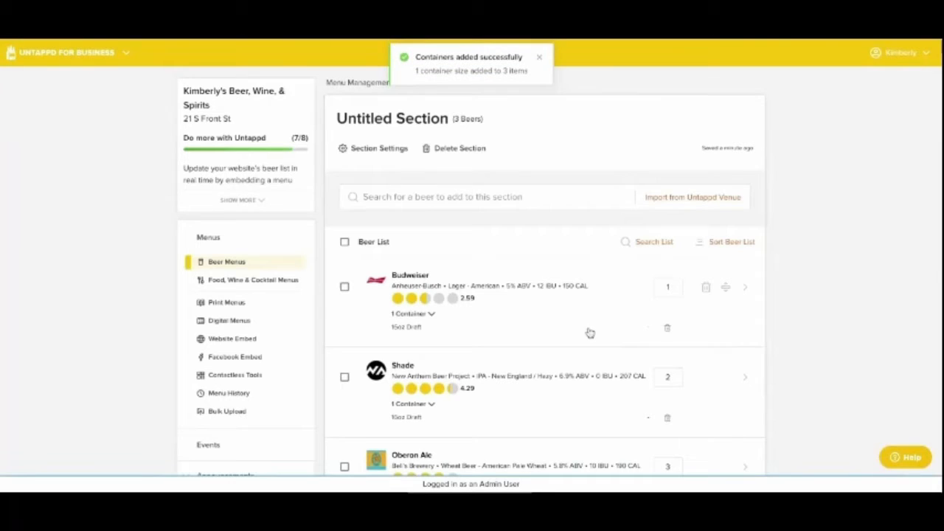
- Open the item details of Shade and review its containers, description, ABV, IBU, calories, Nitro, Cask and Local options and custom image area
scroll(594, 332, down, 1)
scroll(589, 331, down, 1)
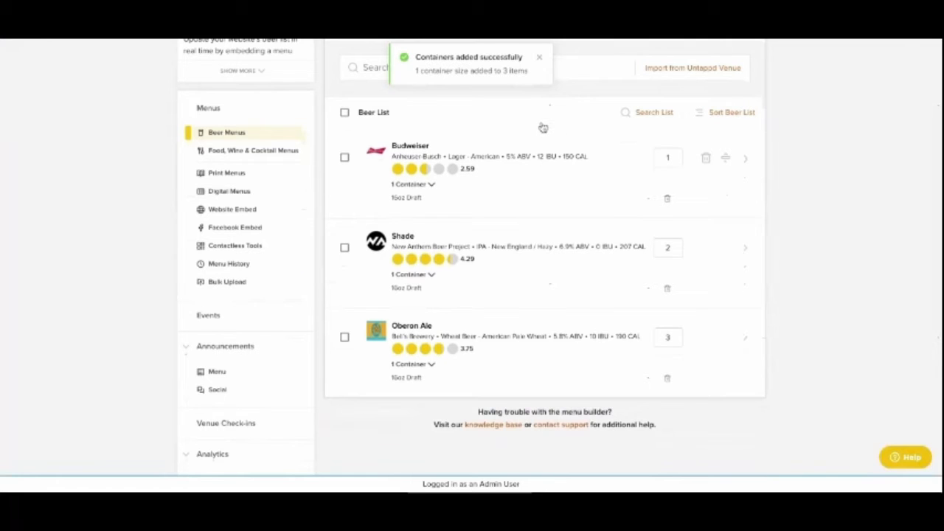
click(551, 246)
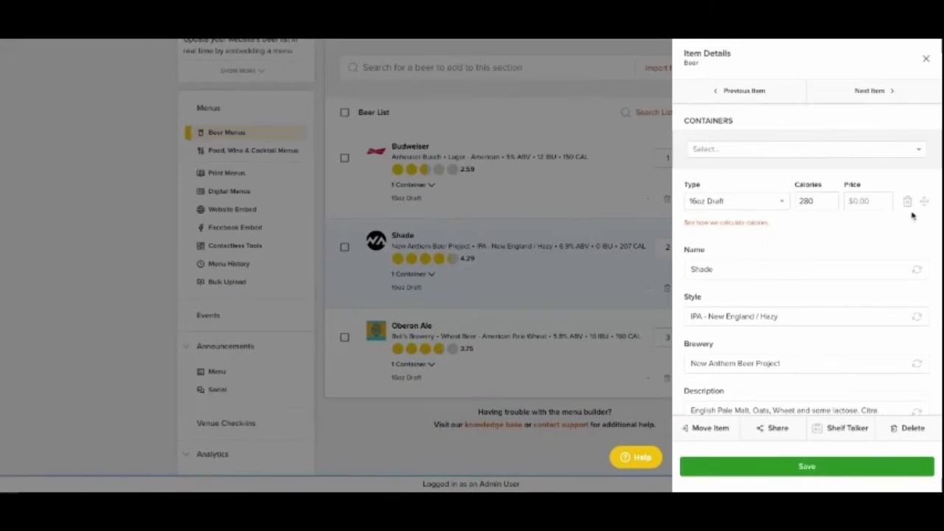
scroll(900, 263, down, 1)
scroll(899, 263, down, 1)
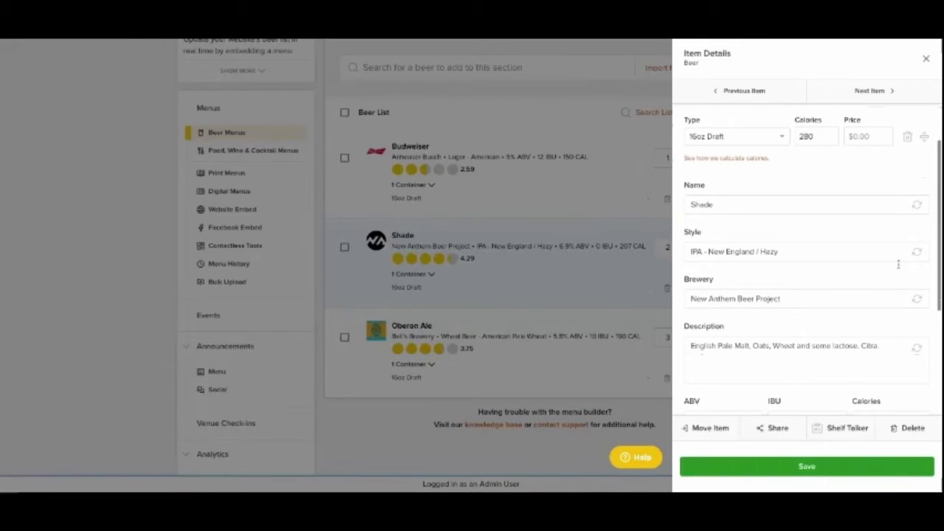
scroll(867, 221, down, 1)
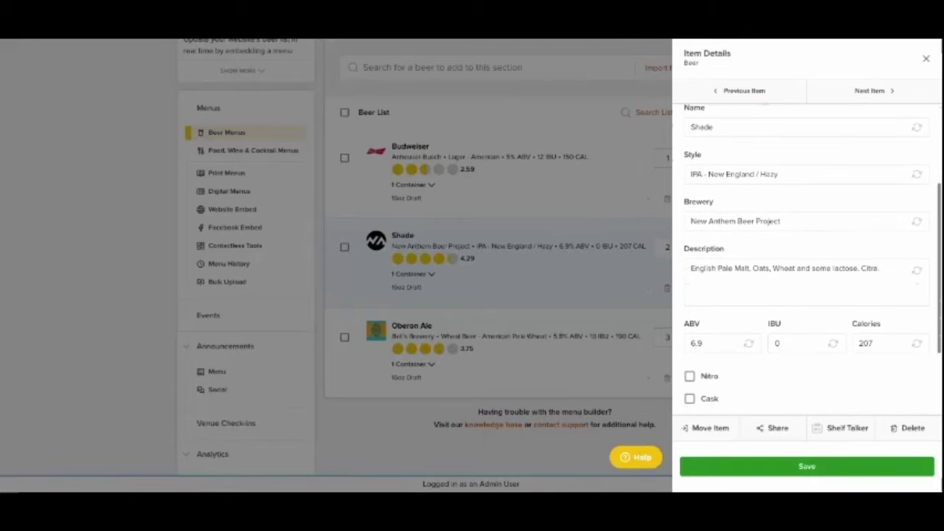
scroll(868, 132, down, 1)
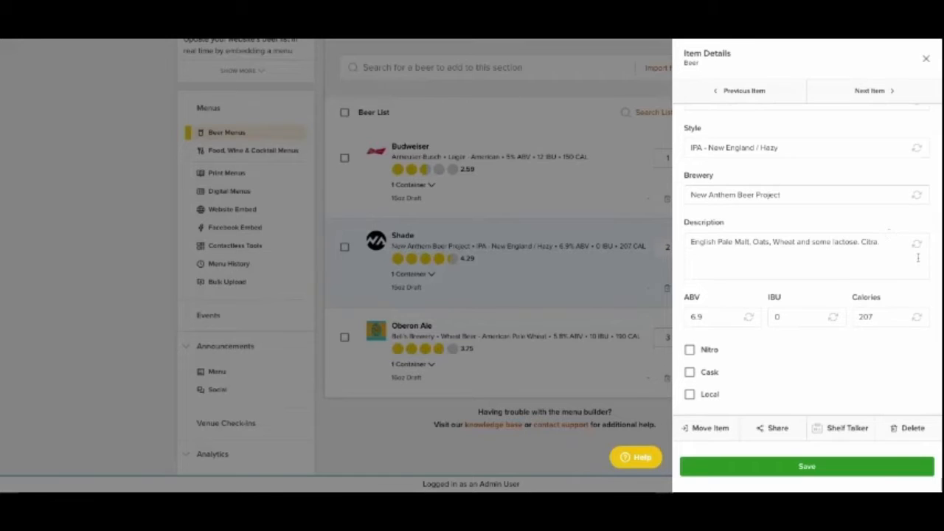
scroll(901, 258, down, 2)
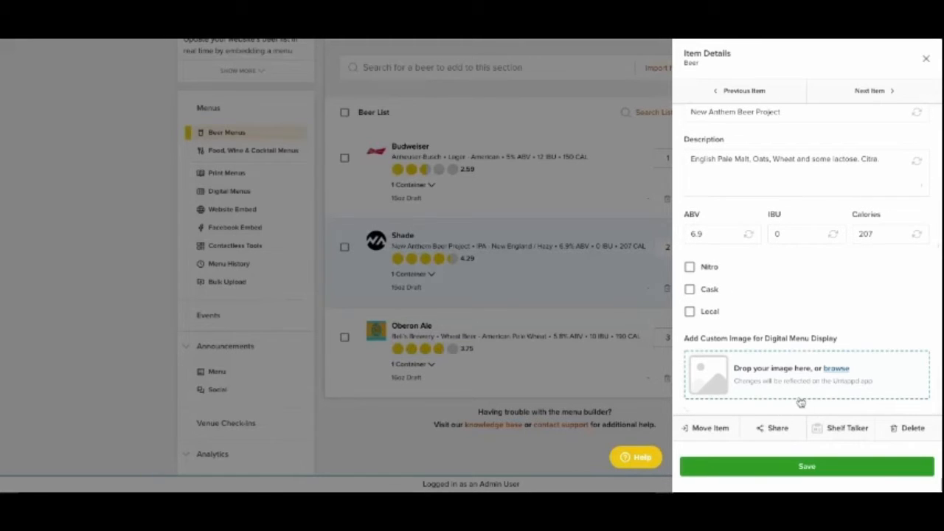
click(766, 273)
click(767, 304)
click(769, 331)
click(767, 307)
click(768, 288)
click(768, 269)
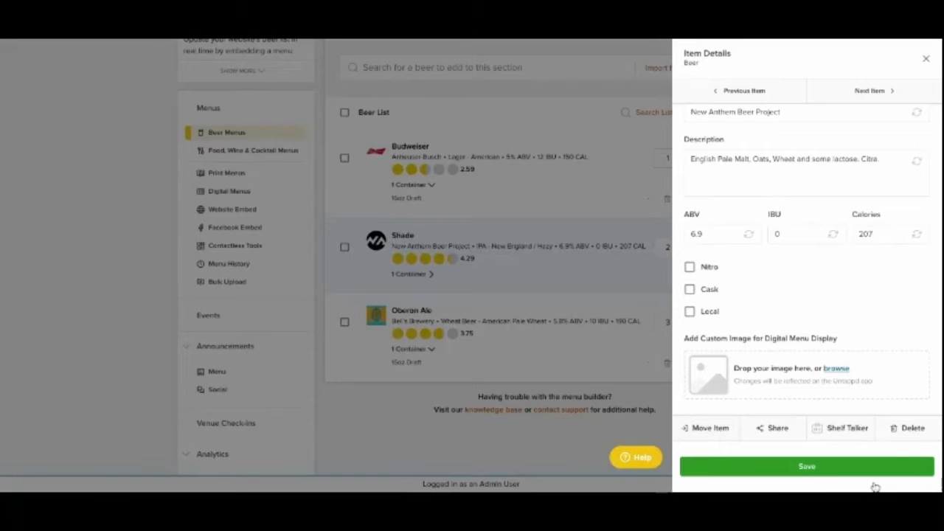
- Show the Facebook and Twitter sharing options for Shade, and save the item details
click(772, 428)
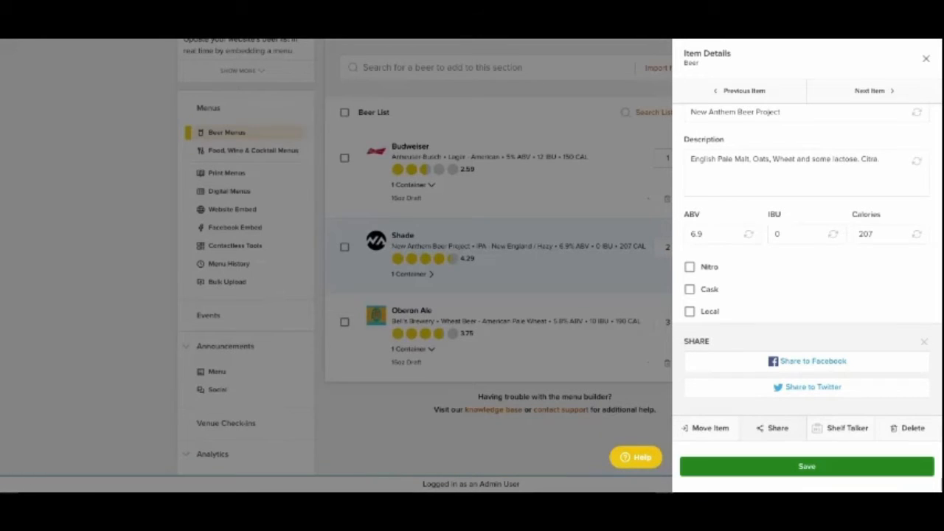
click(826, 467)
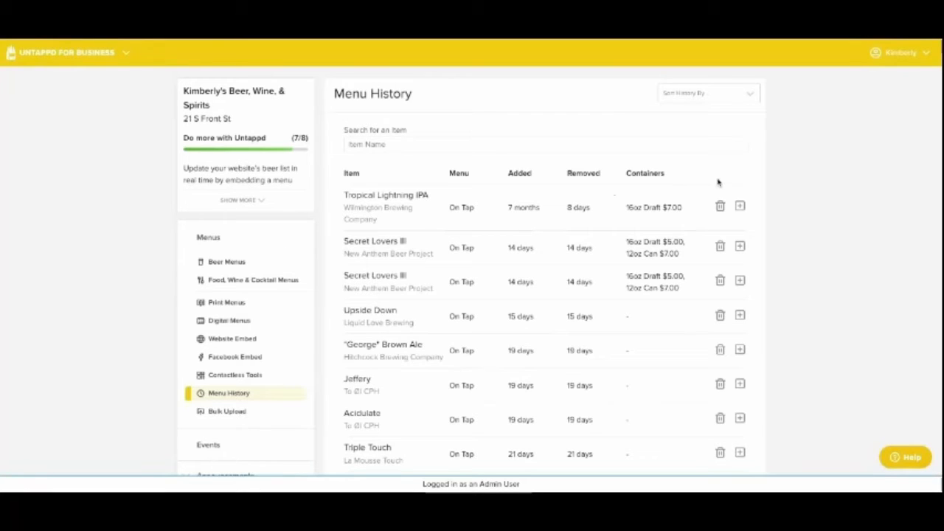
- Add Tropical Lightning IPA from the menu history to the first unnamed section of the menu named Menu
click(835, 193)
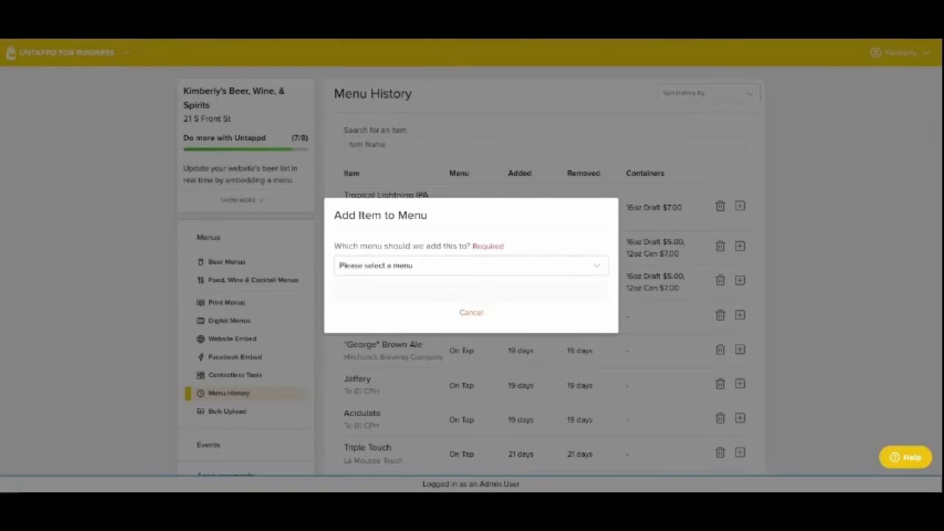
click(571, 313)
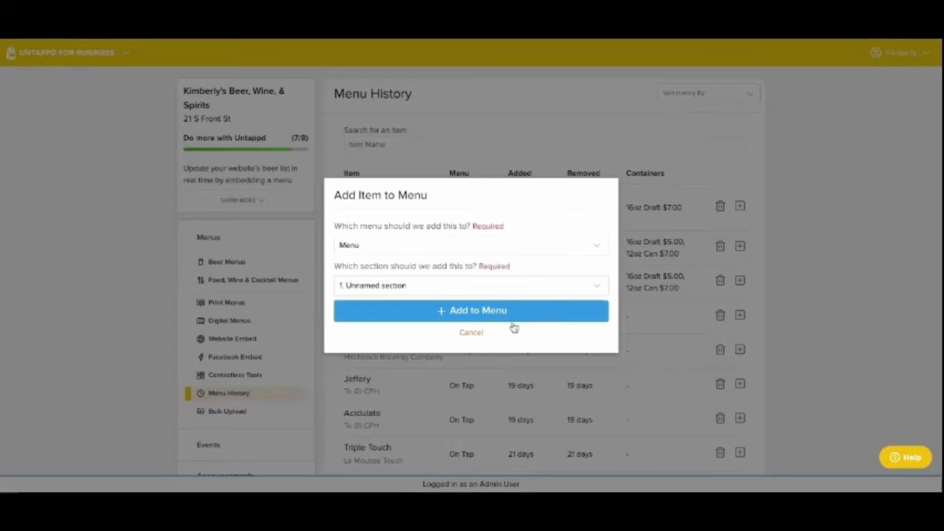
click(487, 331)
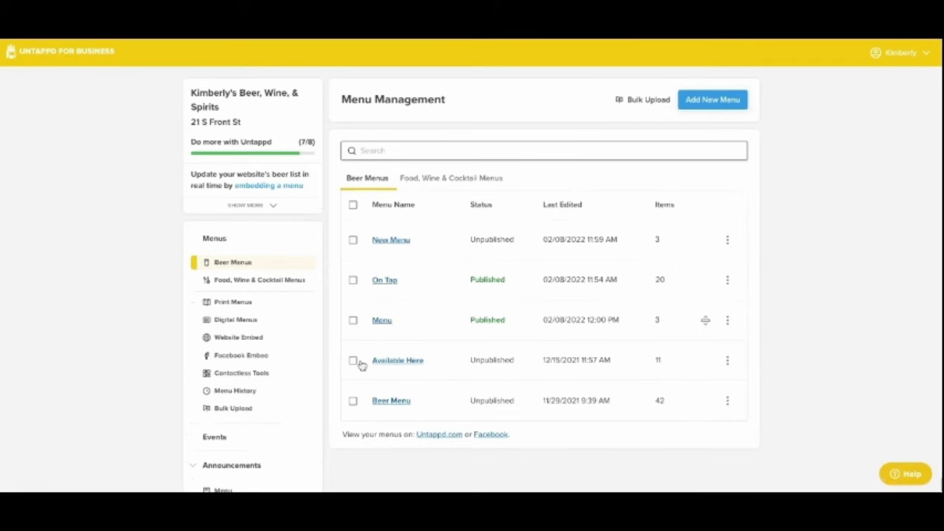
- Check the beer list in the Untitled Section of the menu named Menu, and return to the beer menus overview
click(352, 344)
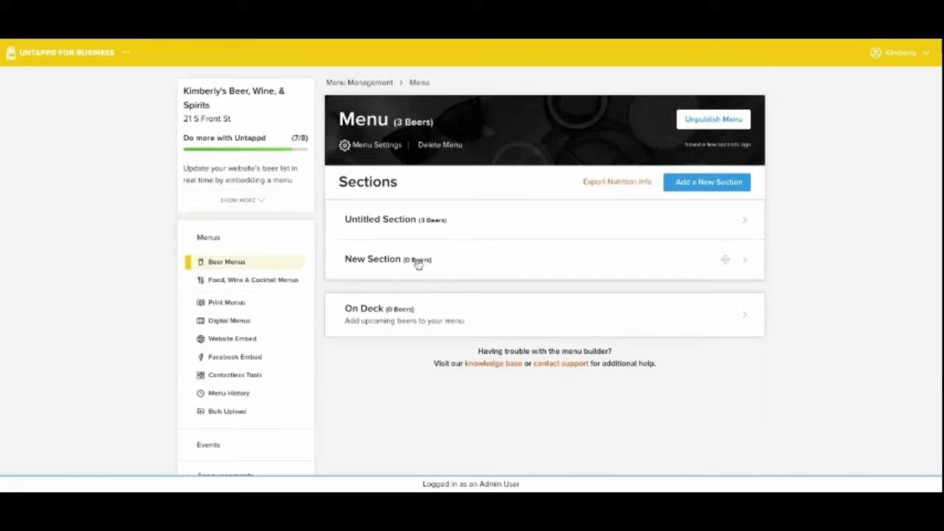
click(385, 218)
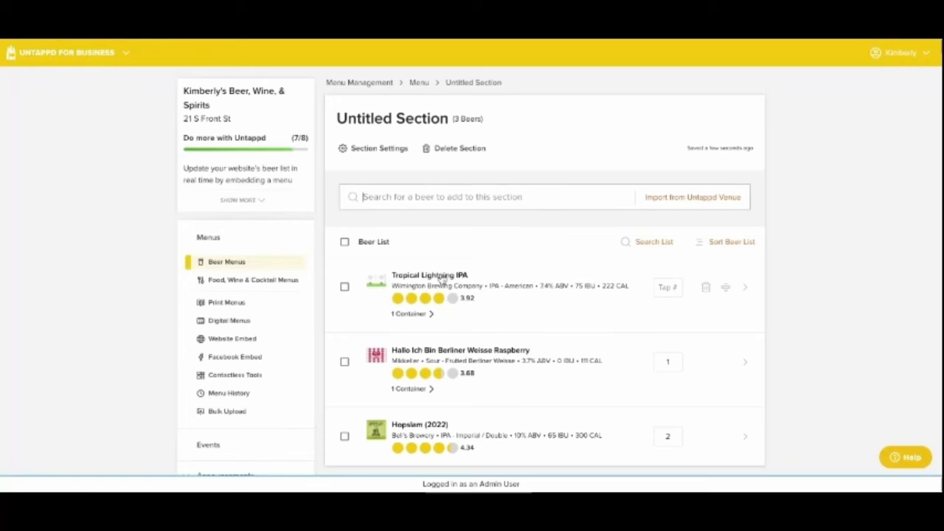
scroll(218, 229, down, 1)
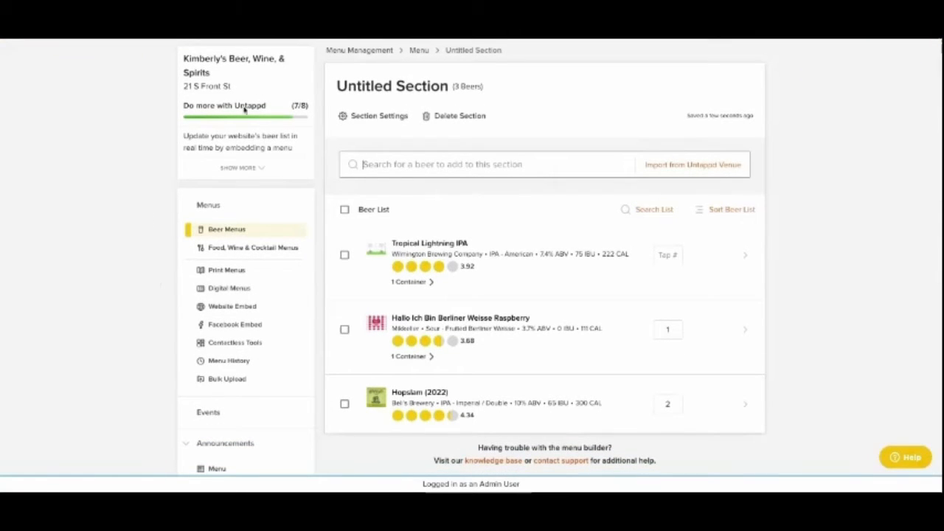
click(153, 224)
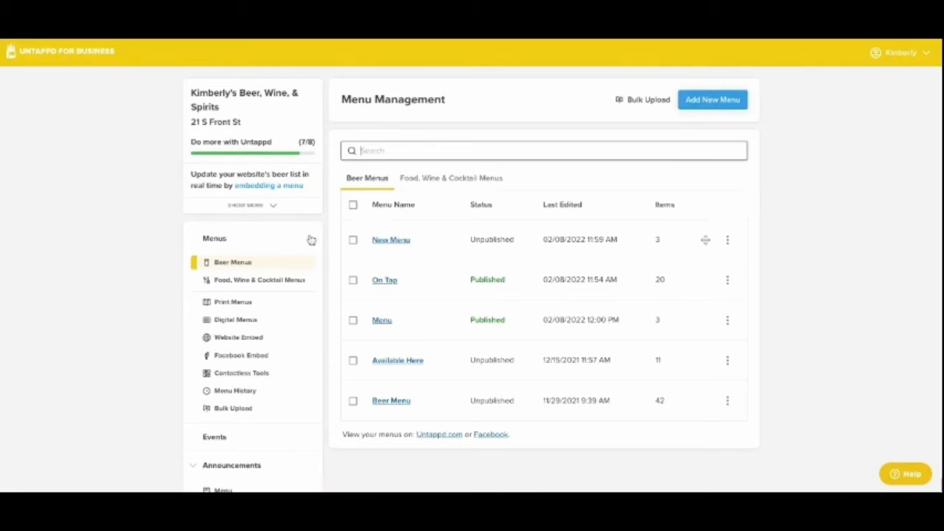
- Add Shade by MadTree Brewing Company and Heineken to the On Deck section of New Menu
click(366, 238)
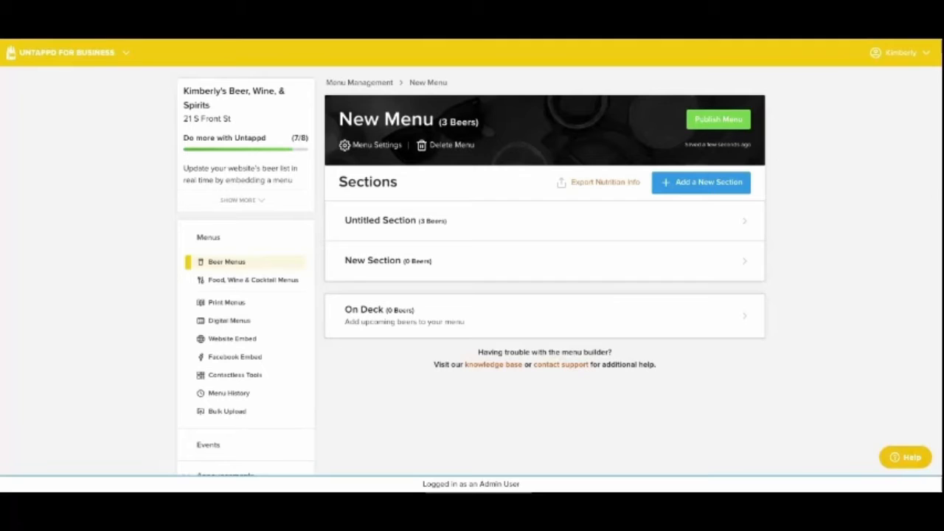
click(385, 336)
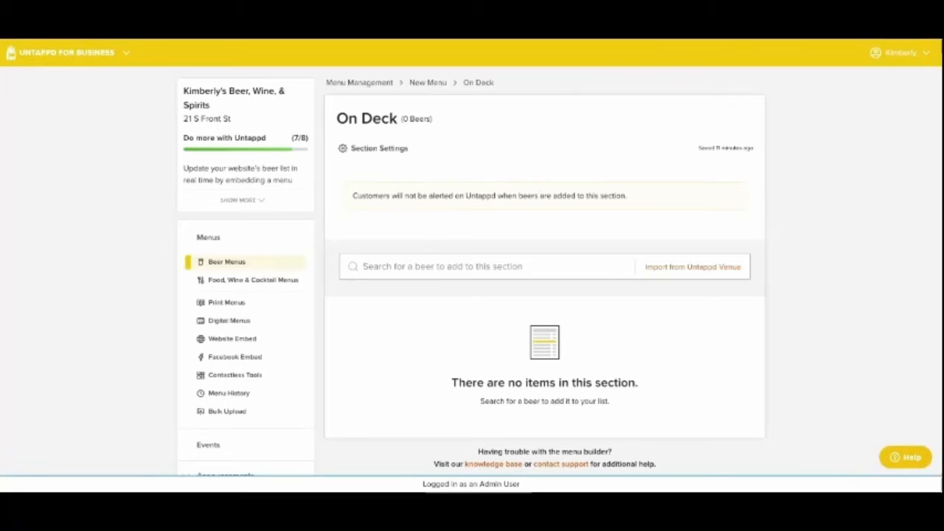
text(shade)
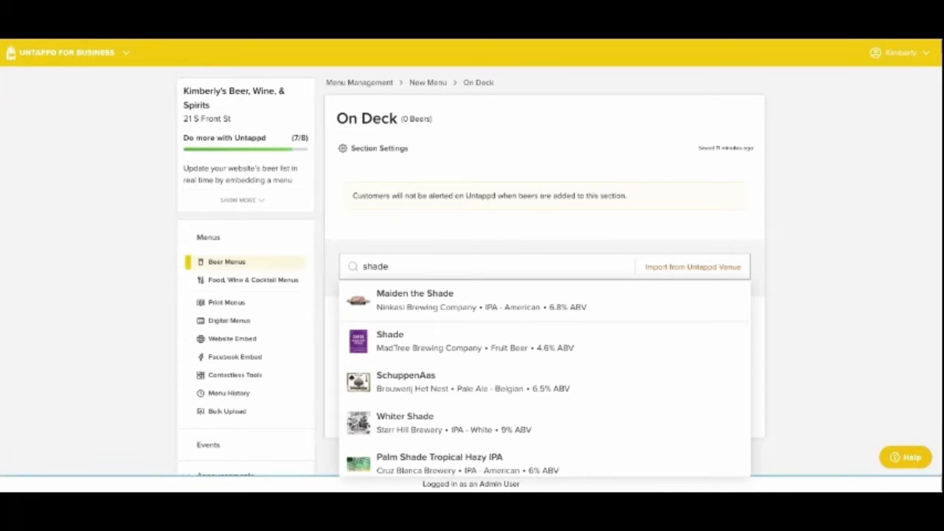
click(427, 381)
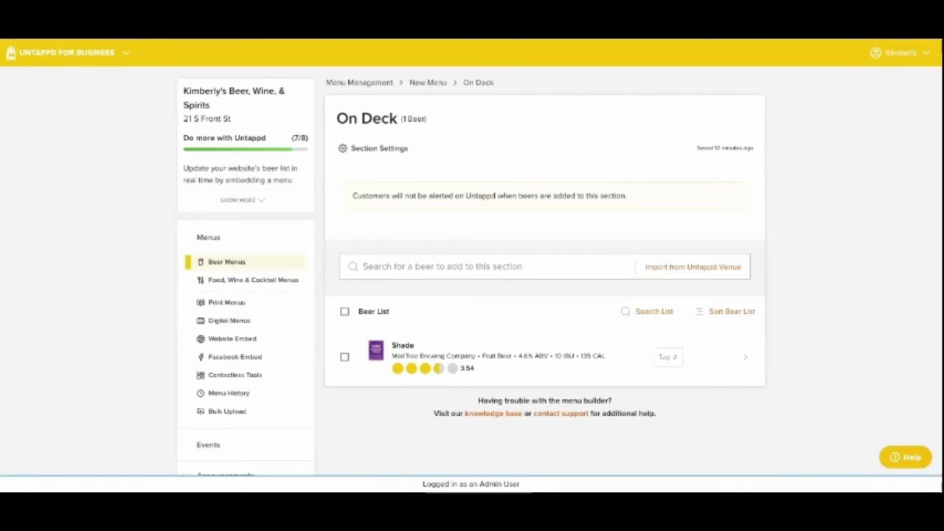
text(hein)
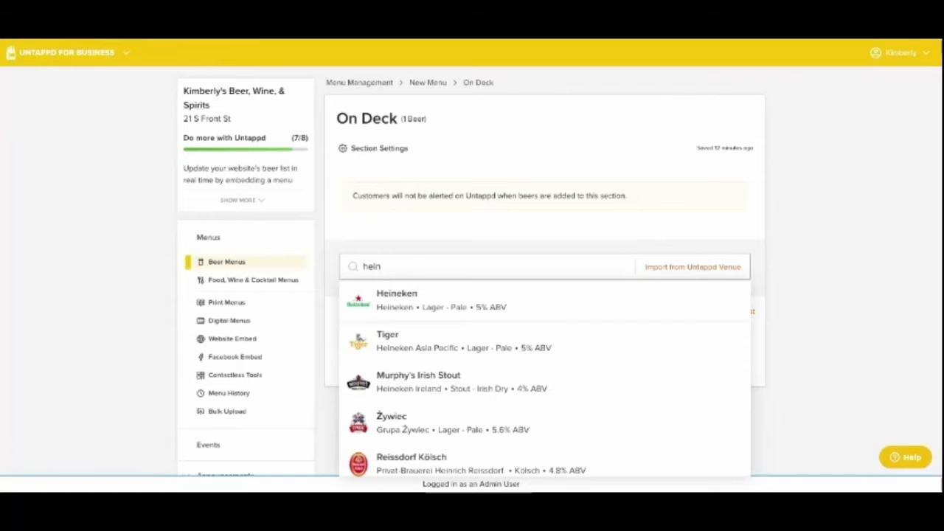
click(389, 315)
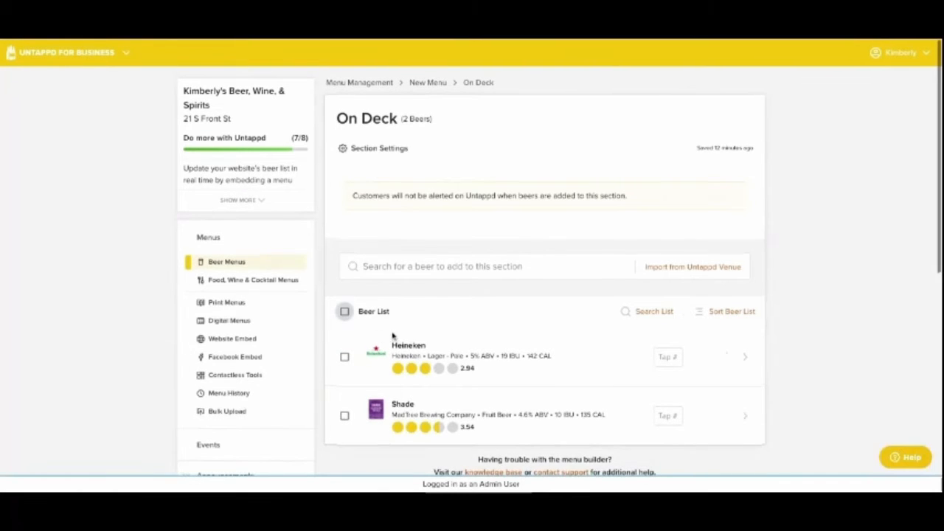
- Select both beers in the On Deck list and add a 16oz Draft container to them without a price
click(344, 312)
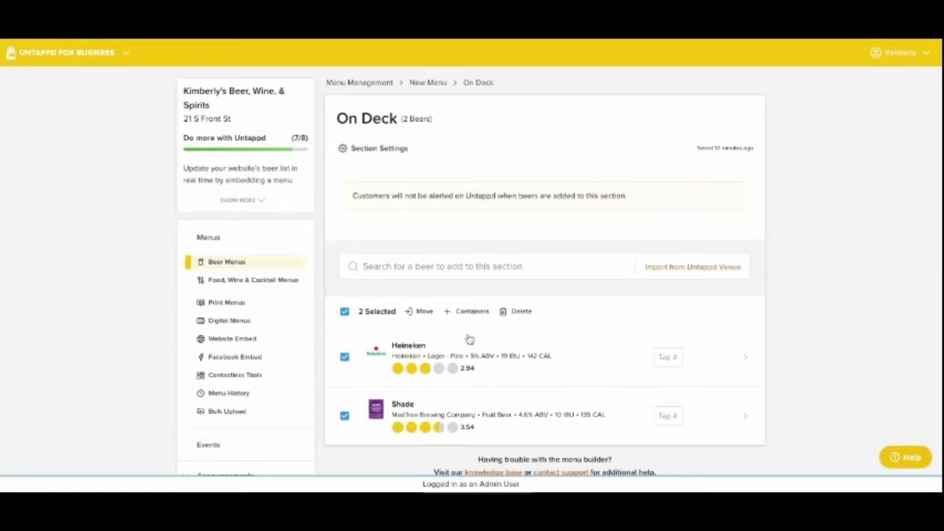
click(465, 310)
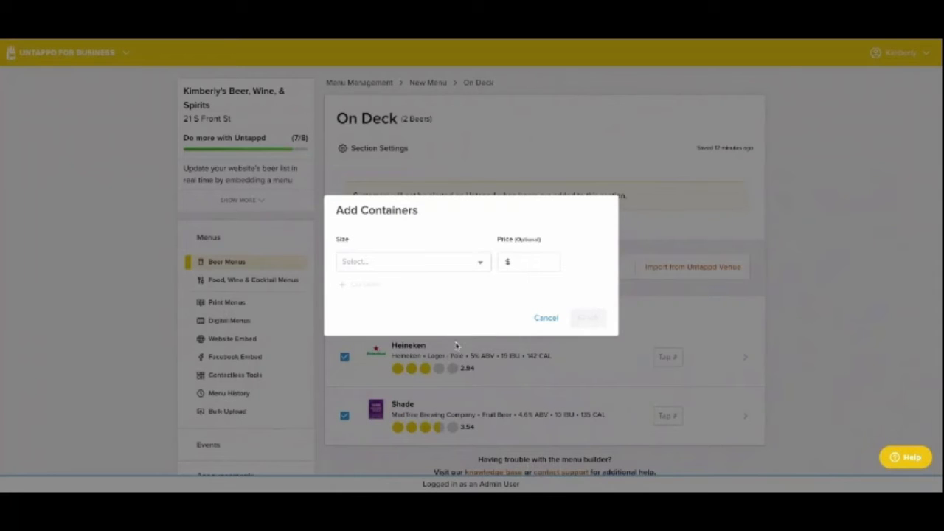
click(411, 256)
click(351, 317)
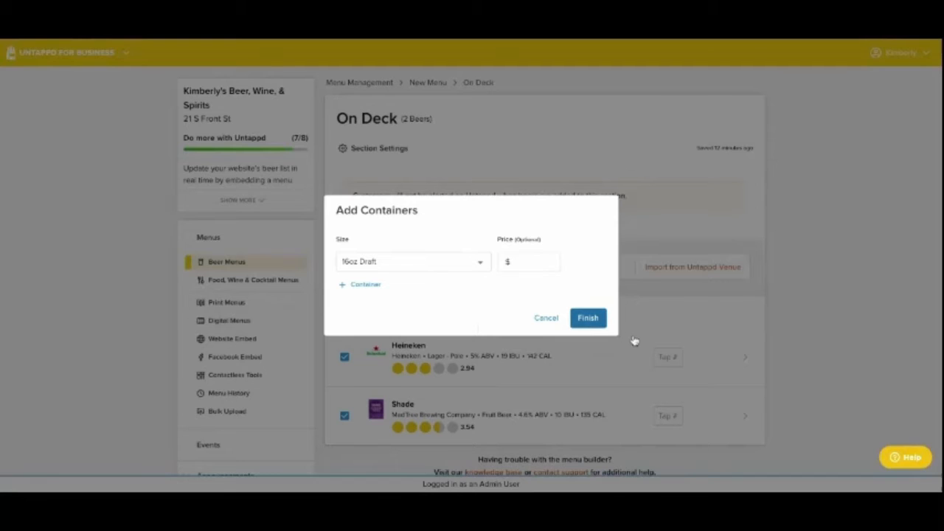
key(Return)
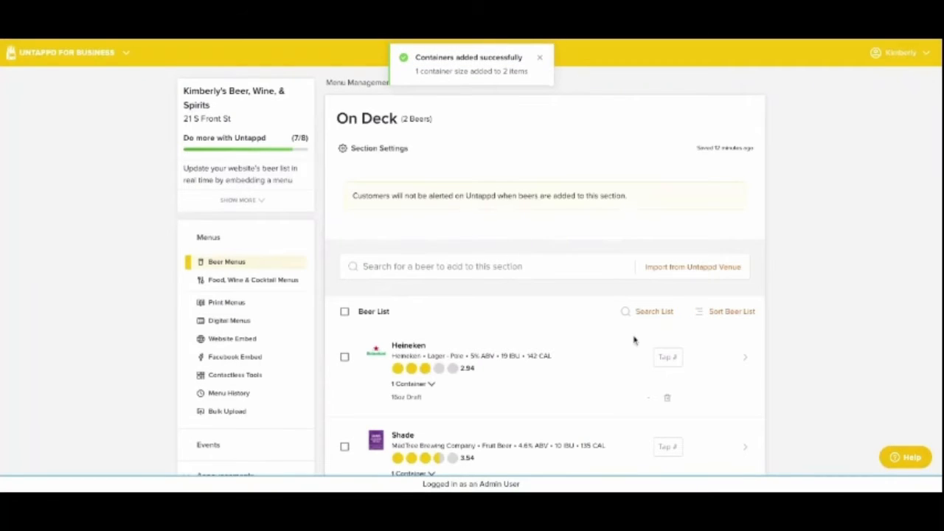
- Review Heineken's item details, including its containers, description, ABV, IBU, calories, Nitro, Cask and Local options and custom image area, and close them
scroll(613, 339, down, 2)
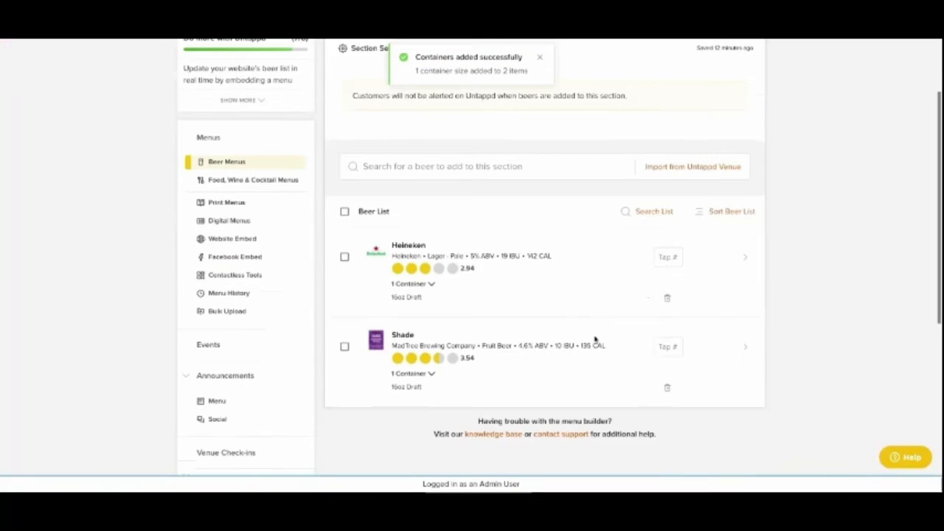
click(533, 273)
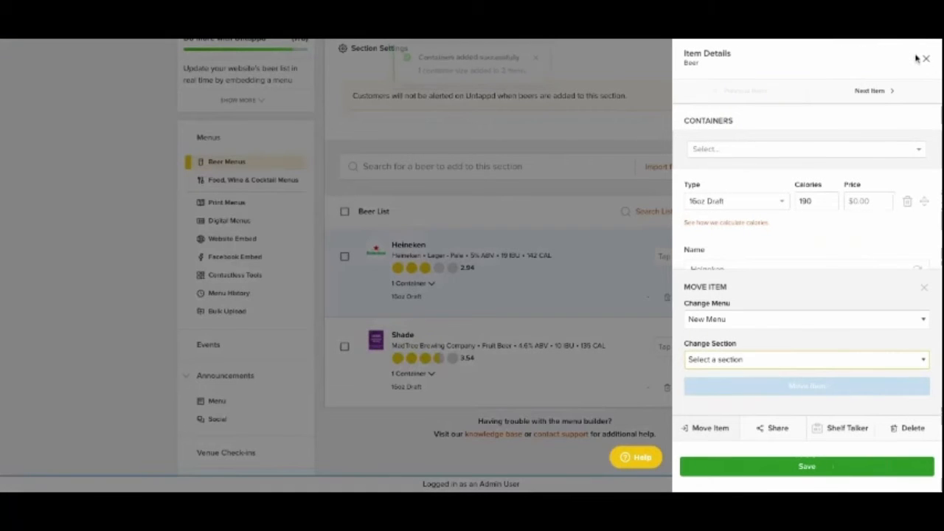
scroll(885, 201, down, 1)
scroll(807, 192, down, 4)
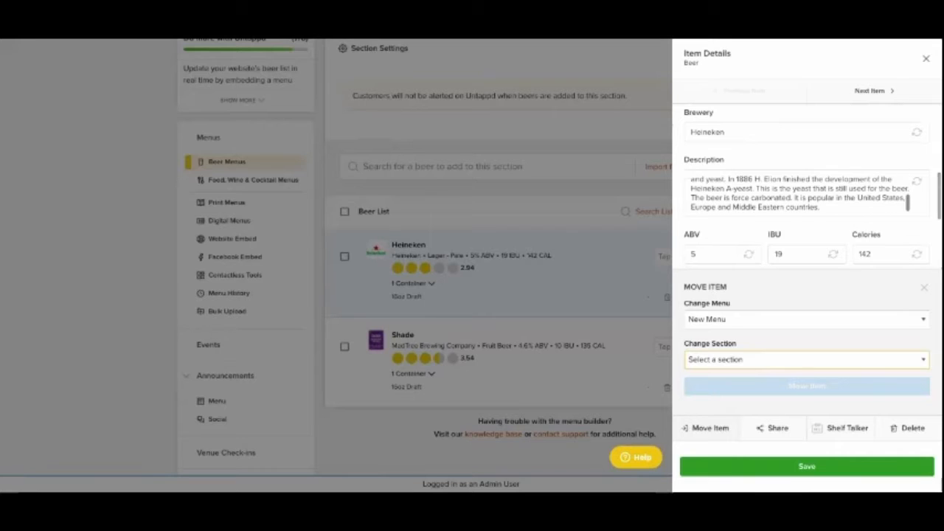
scroll(936, 212, down, 3)
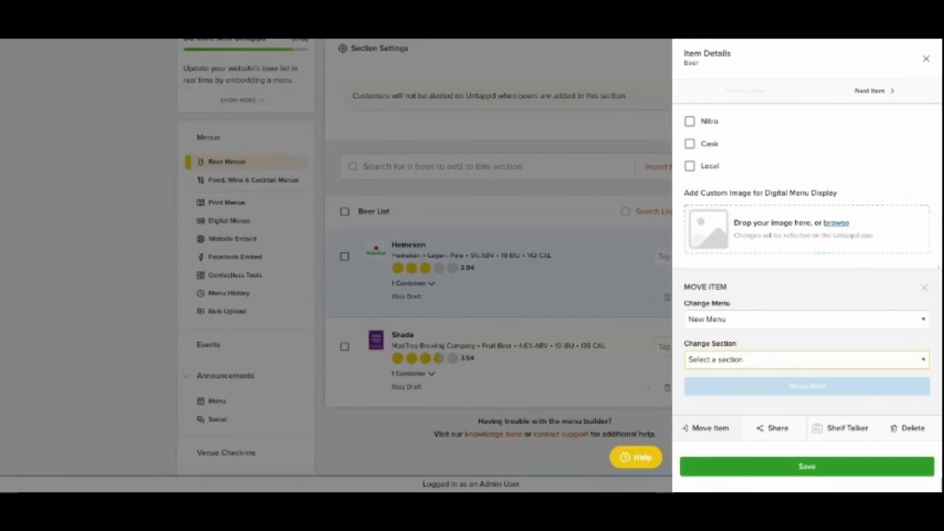
click(580, 298)
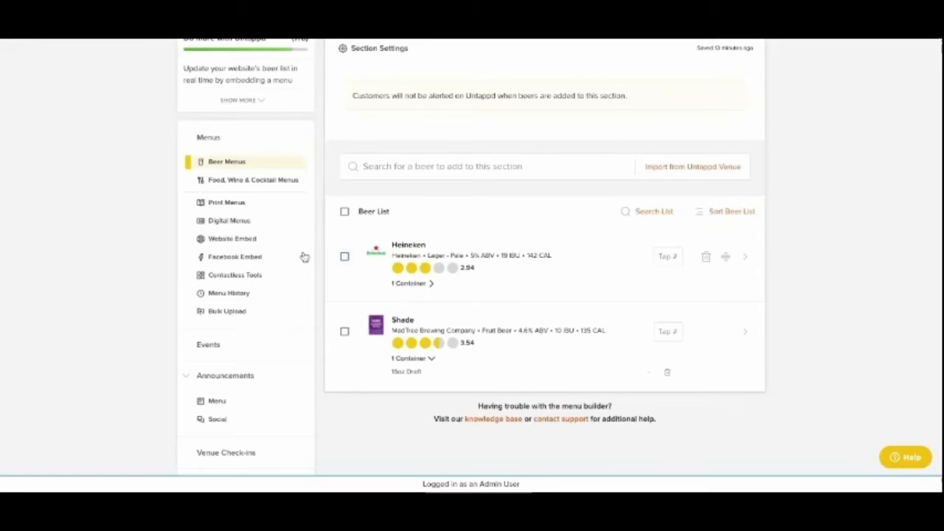
click(345, 256)
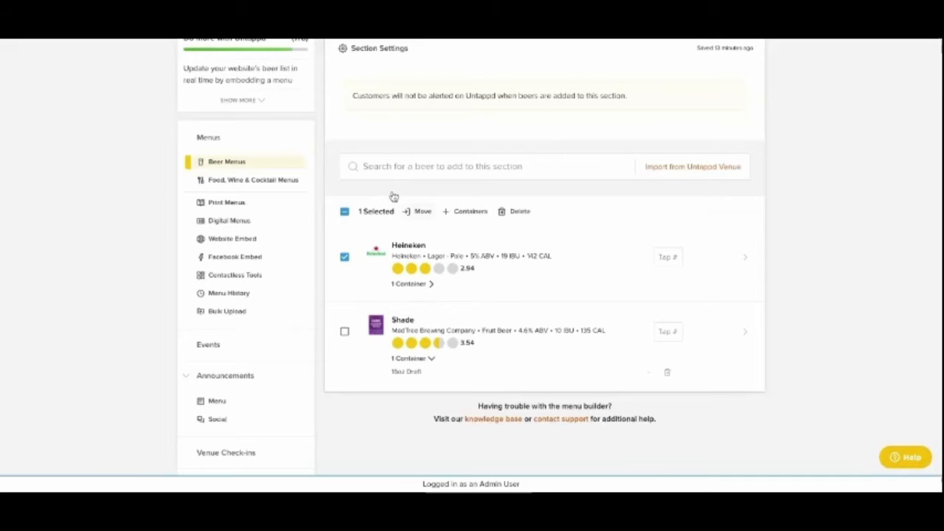
click(417, 211)
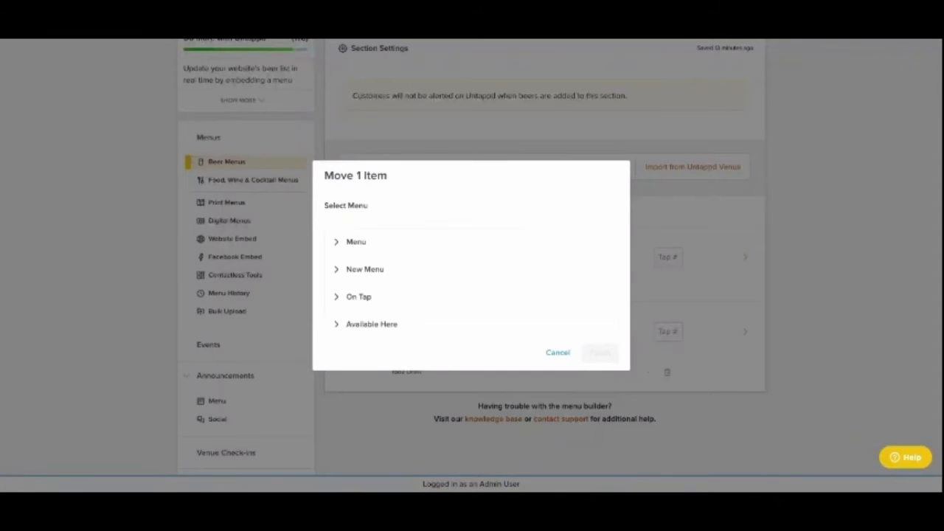
click(590, 389)
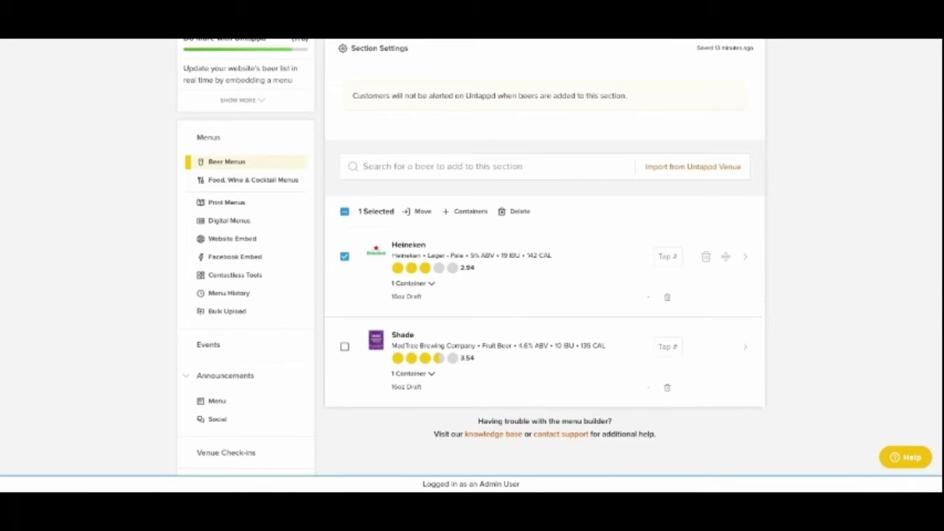
- Move Heineken from On Deck to the Untitled Section of New Menu, replacing Shade there
click(569, 256)
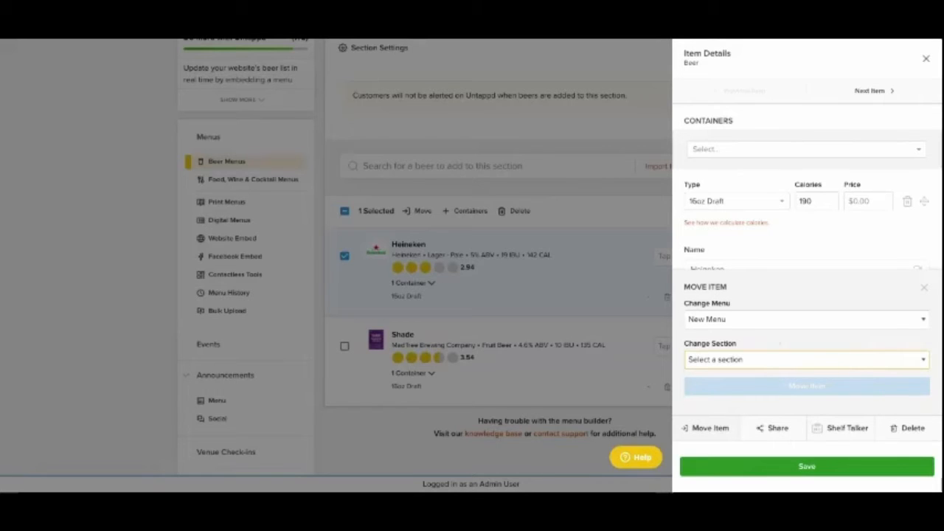
click(860, 411)
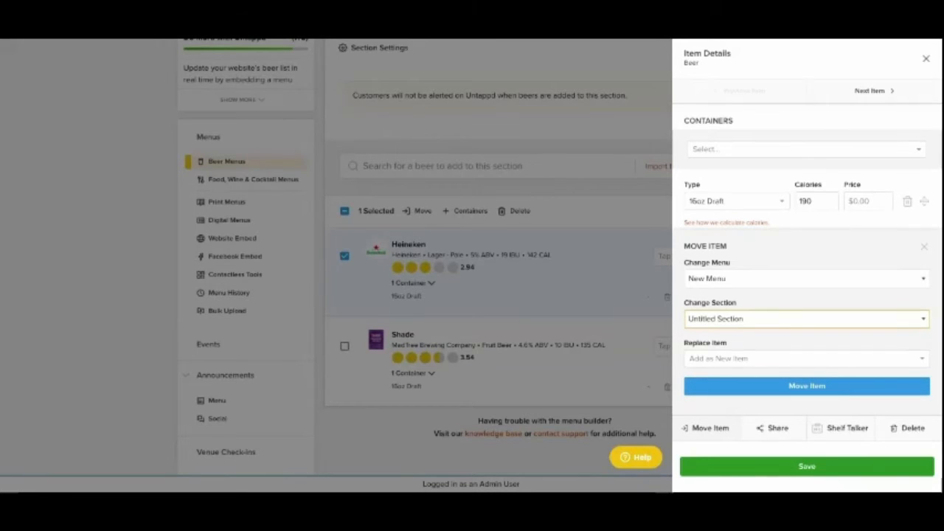
click(807, 359)
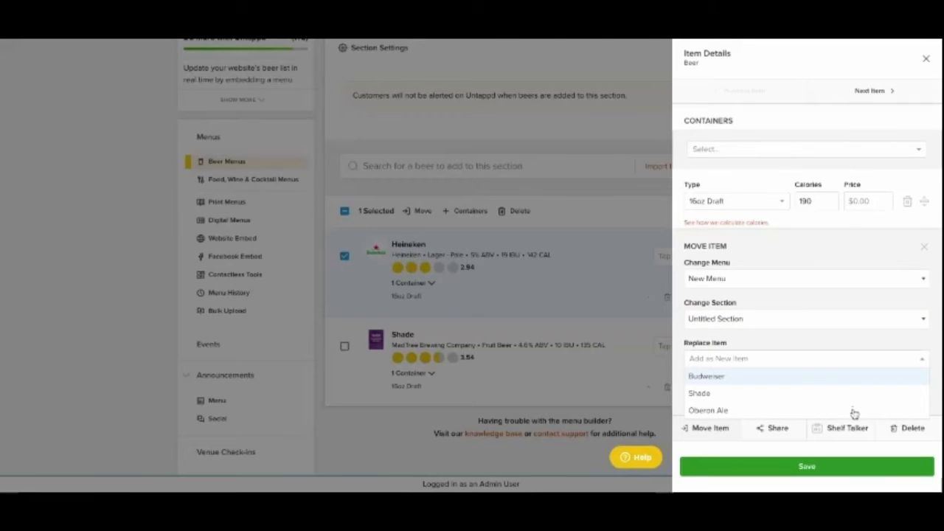
key(Down)
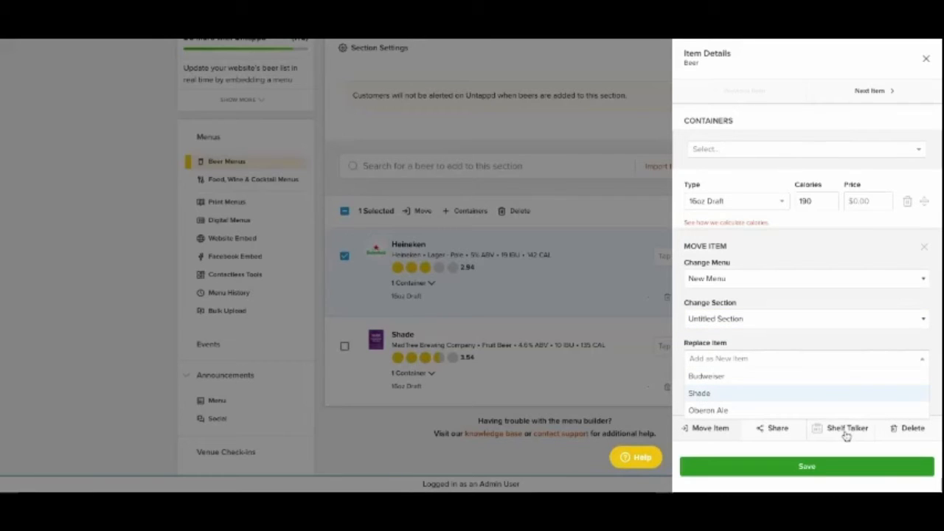
key(Up)
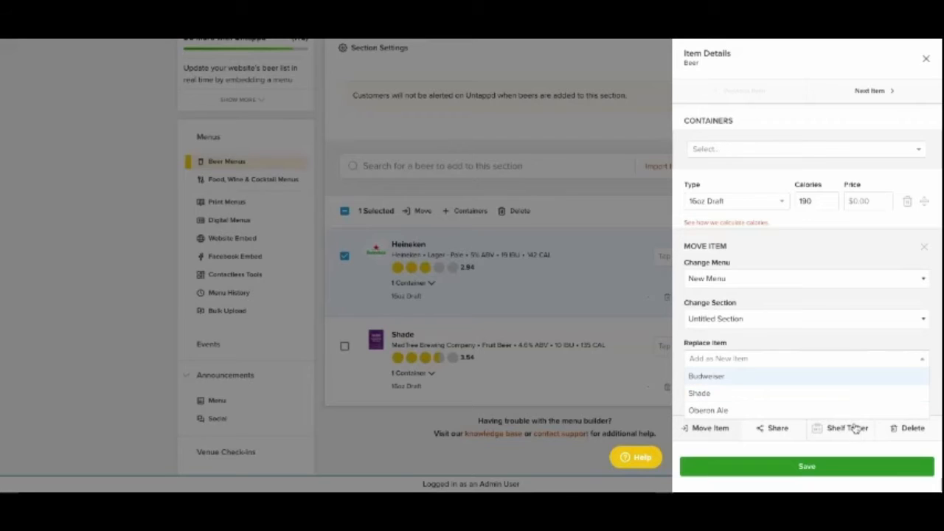
key(Down)
key(Return)
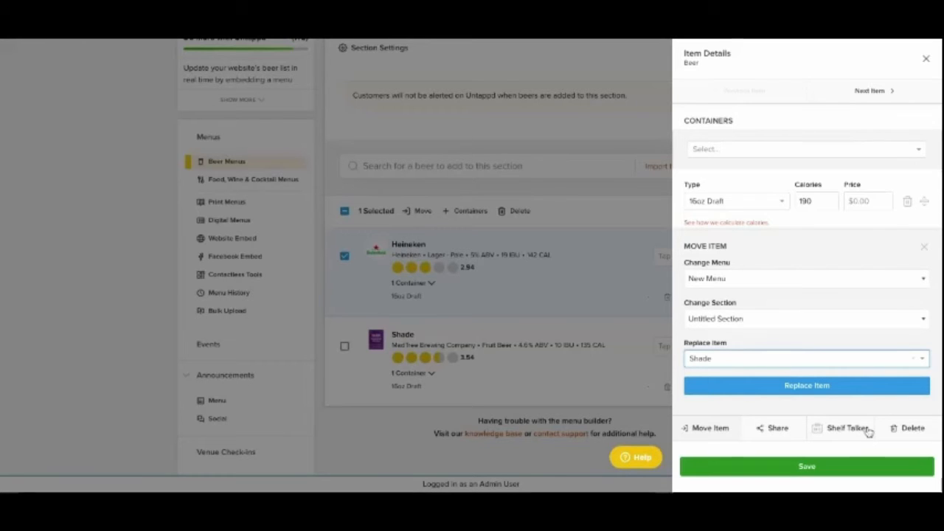
click(807, 385)
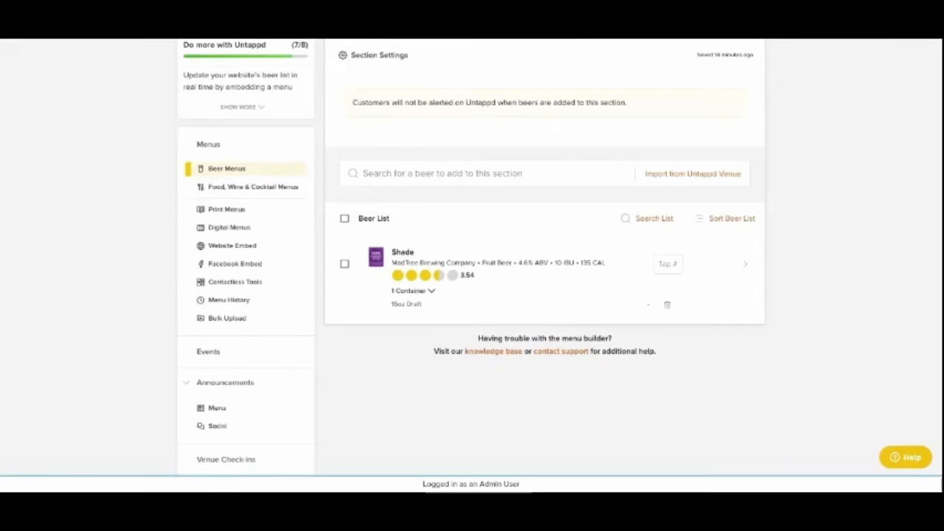
- Set the On Deck section to be hidden from all published menus in its section settings
scroll(546, 251, up, 1)
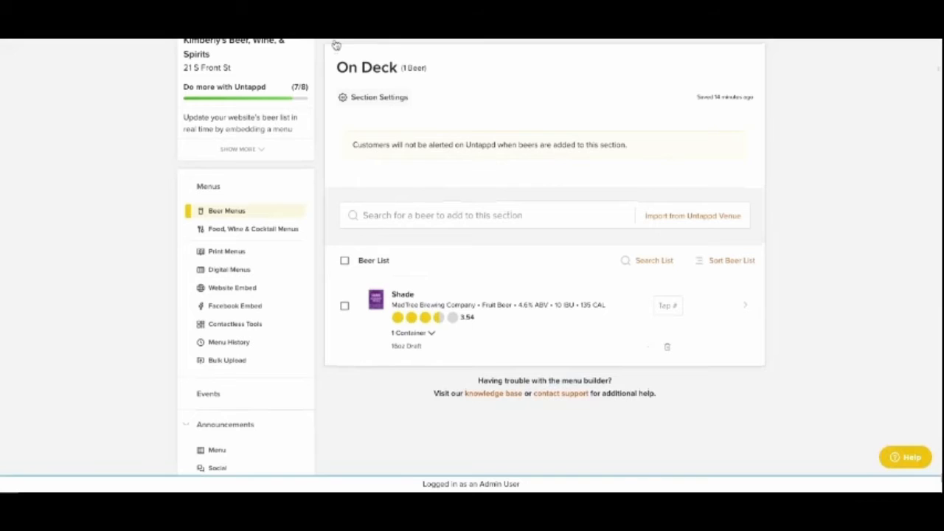
click(374, 97)
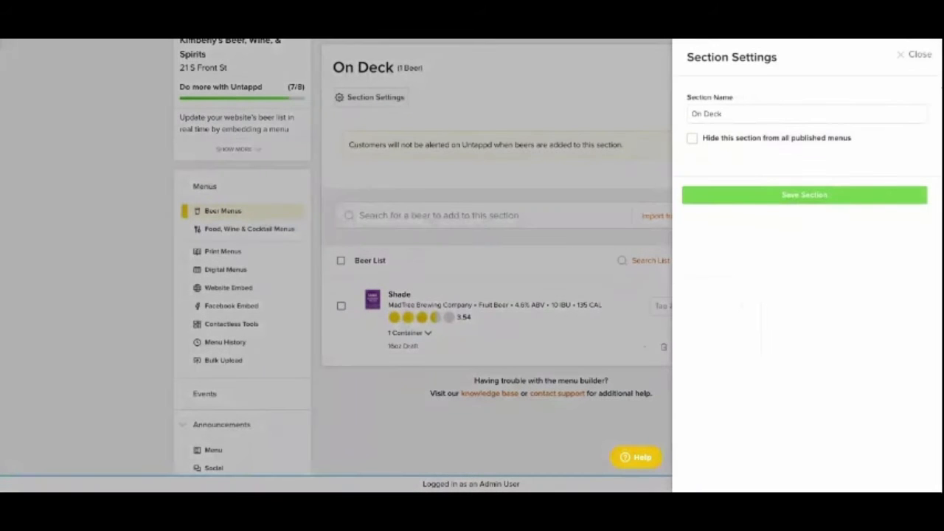
click(692, 138)
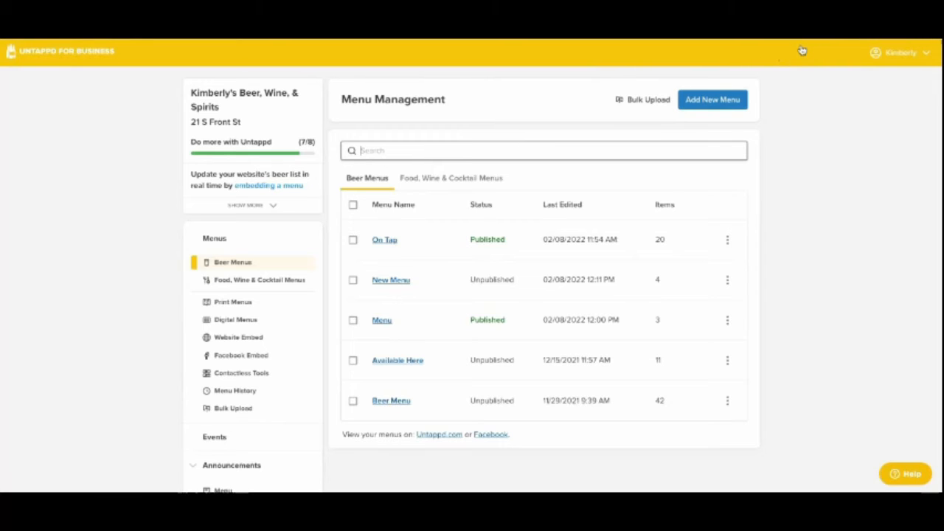
- Create a menu named Lunch Menu of the type Food/Wine/Cocktail, leaving its description empty
click(477, 177)
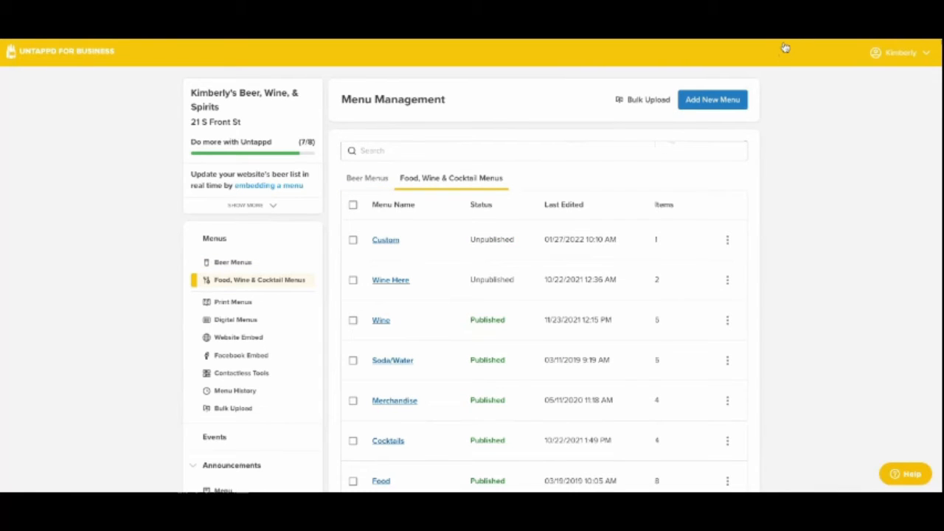
click(717, 99)
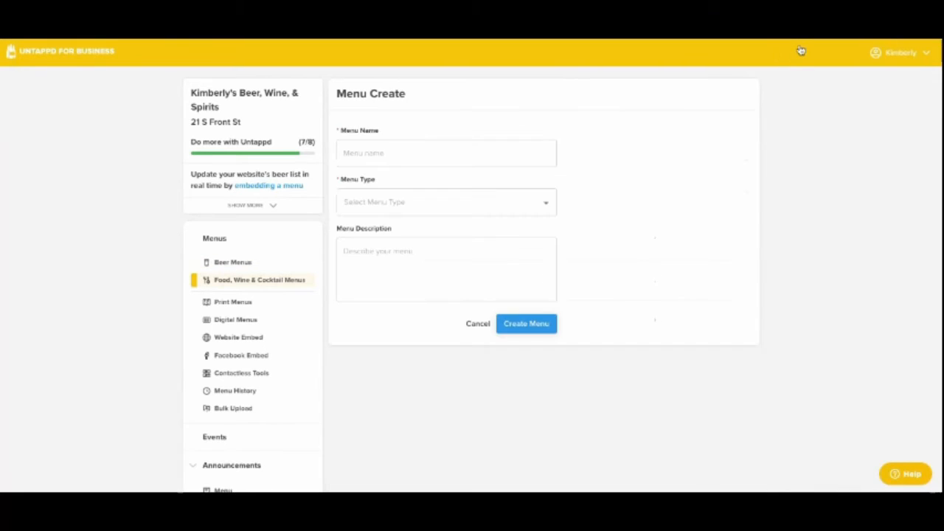
click(535, 151)
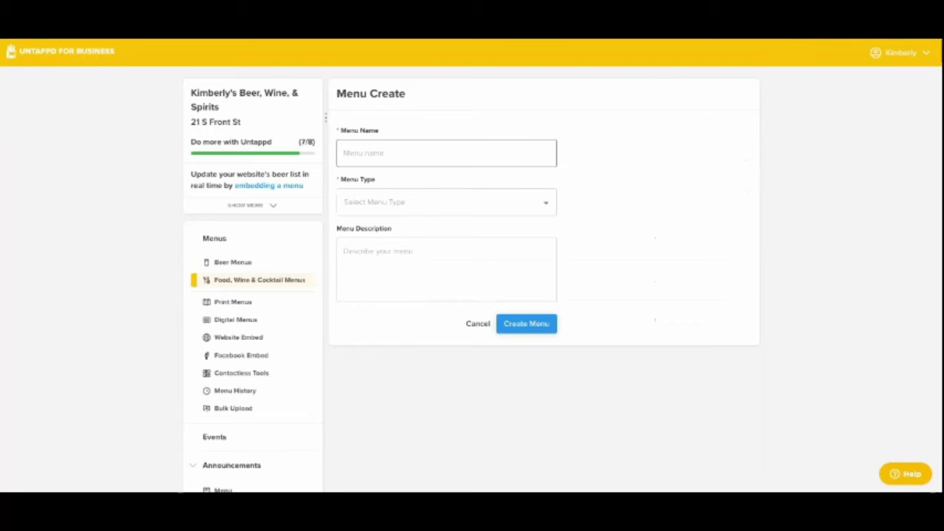
text(Lunch Menu)
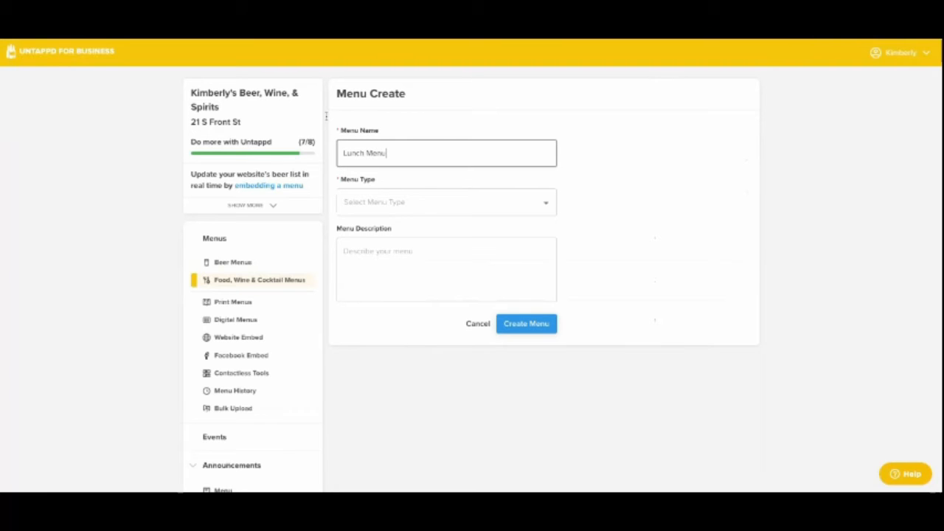
click(573, 190)
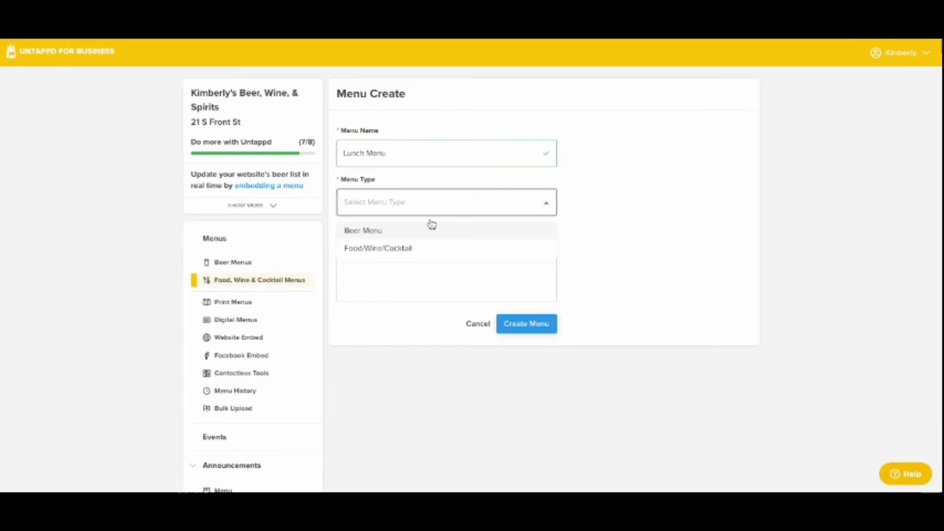
click(400, 248)
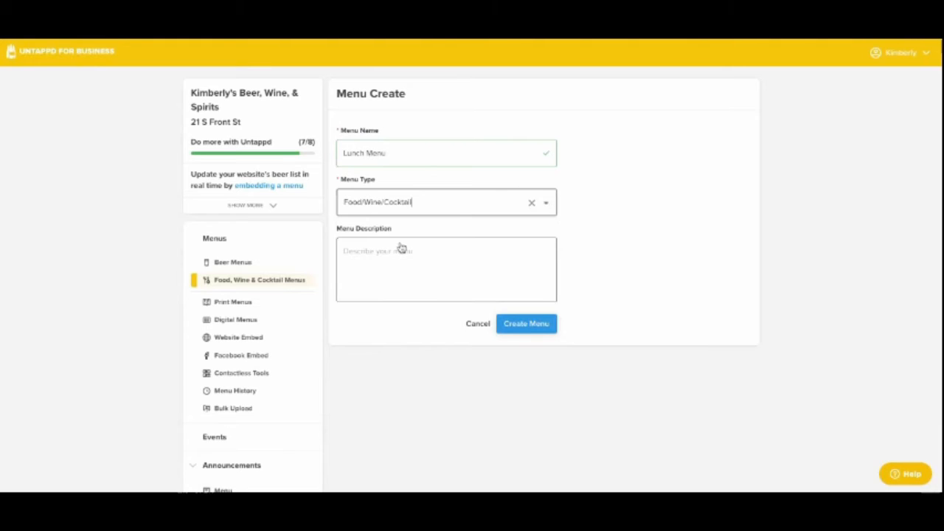
click(526, 323)
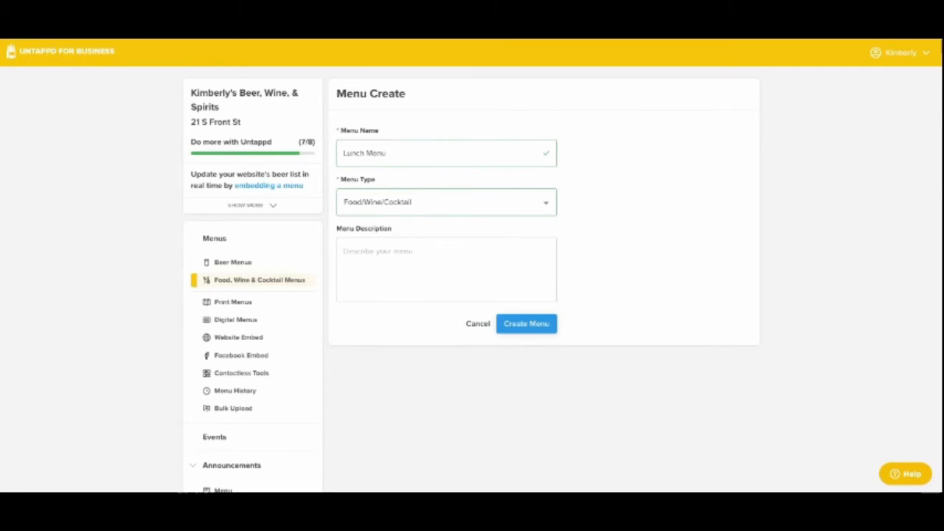
- Add a Wine custom item to the Lunch Menu's custom section and go through its fields to the custom container name
scroll(472, 258, down, 2)
scroll(472, 258, down, 1)
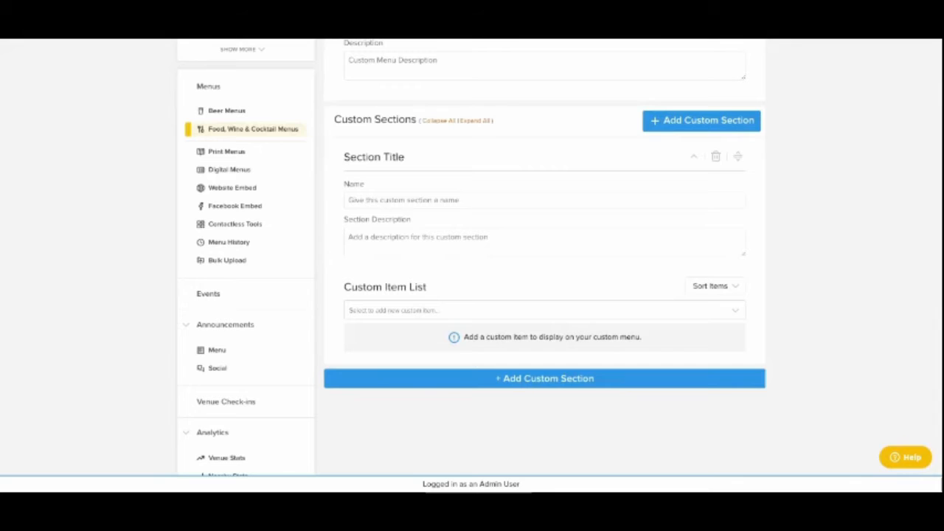
click(544, 311)
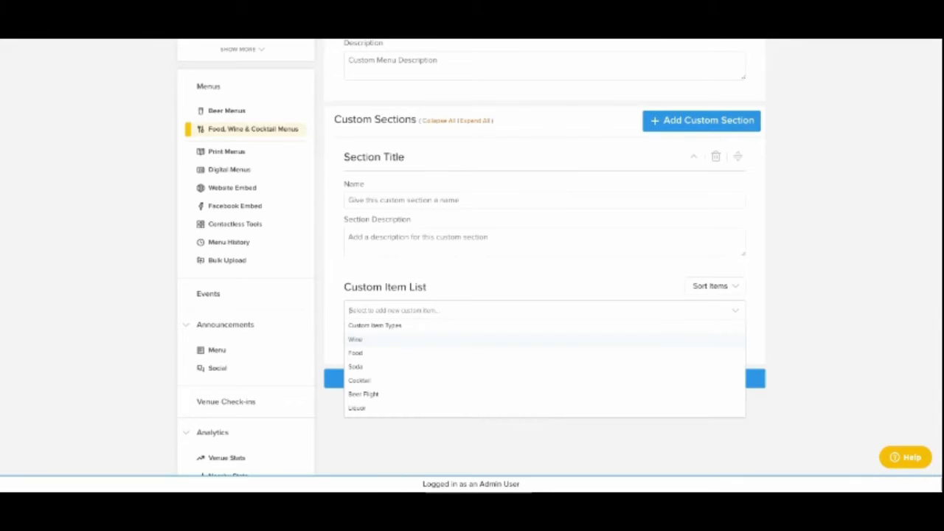
key(Return)
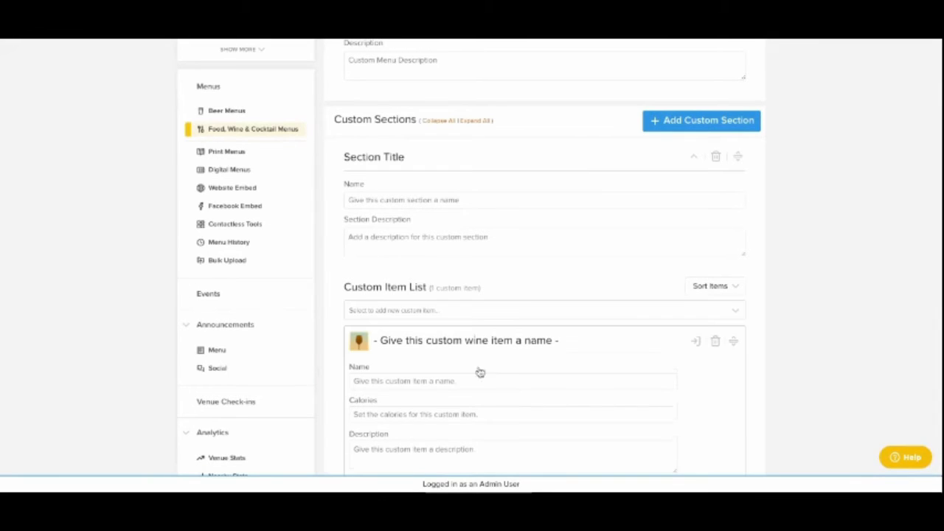
scroll(505, 371, down, 3)
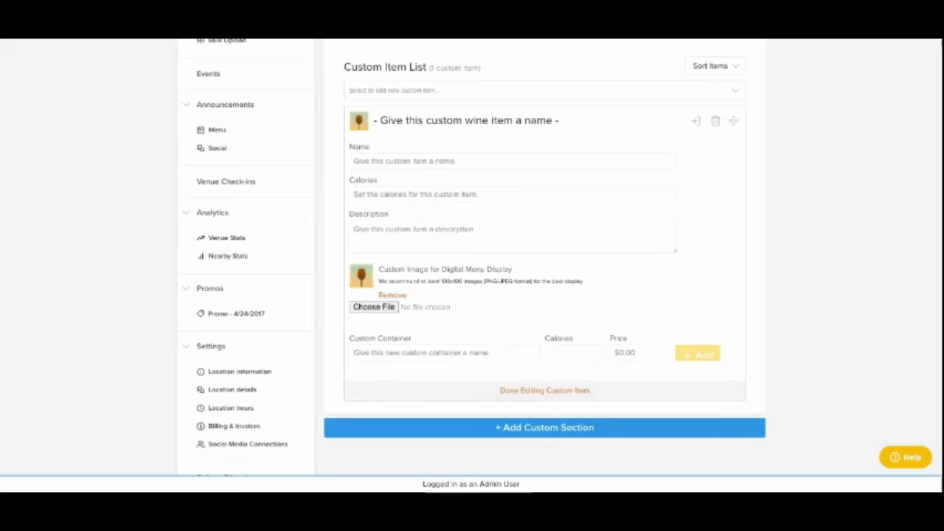
click(368, 353)
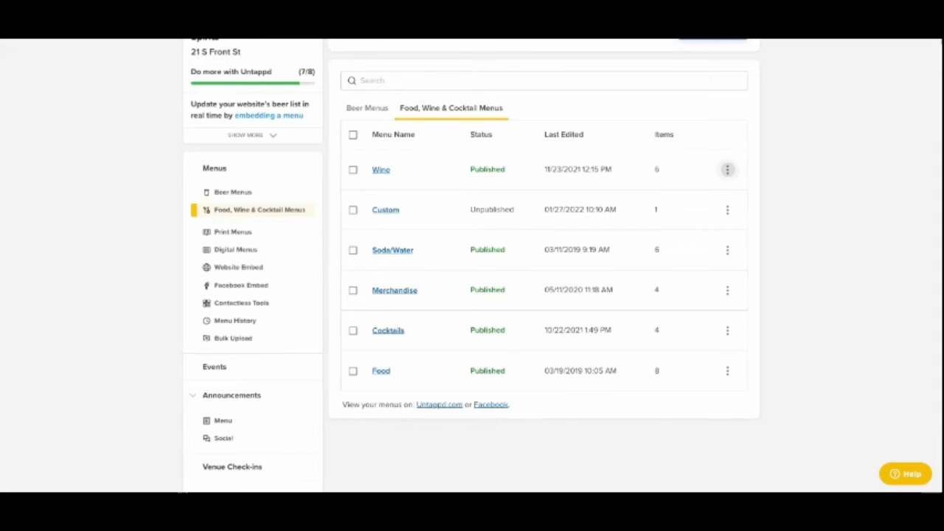
- Duplicate the Wine menu as Copy of Wine and mark the duplicate as Unpublished
click(728, 169)
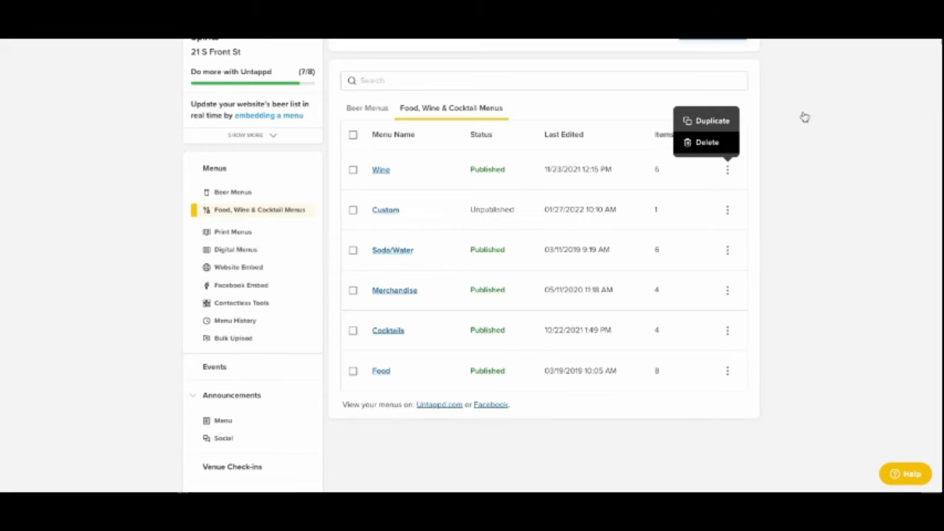
click(708, 121)
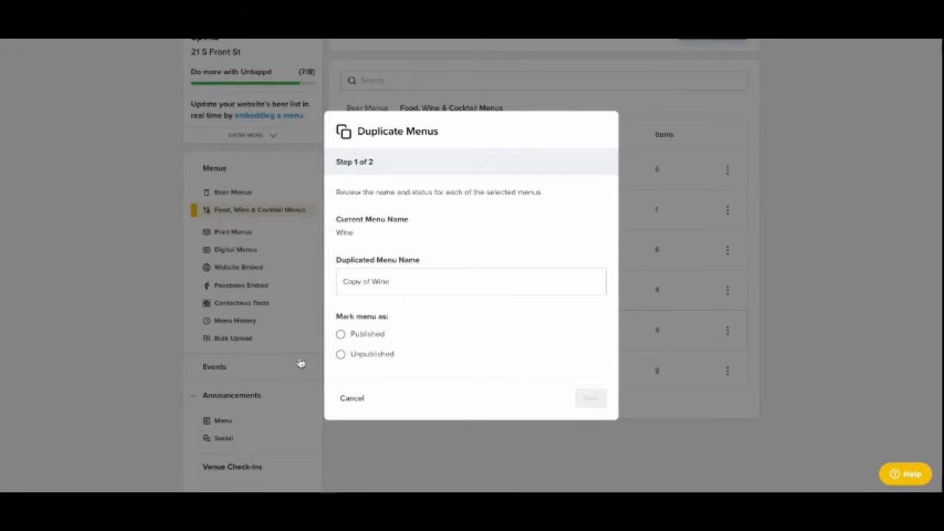
click(341, 335)
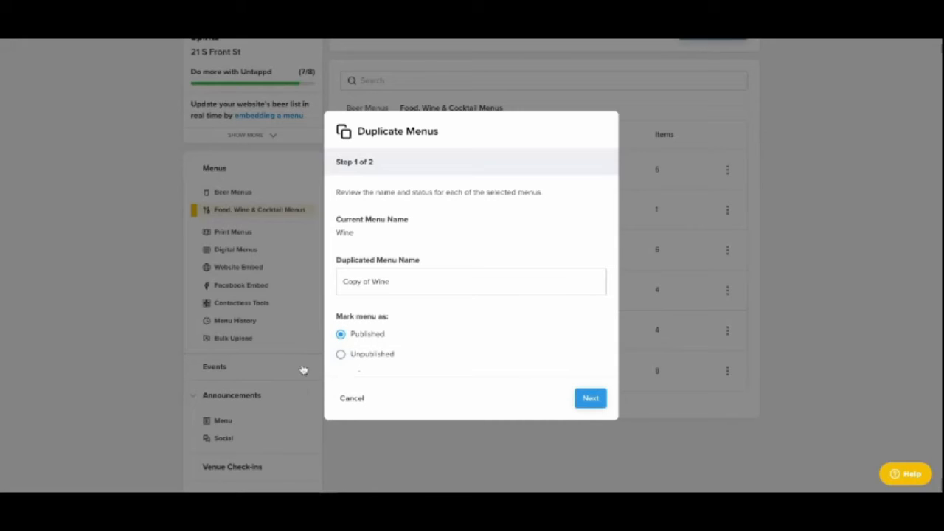
click(340, 354)
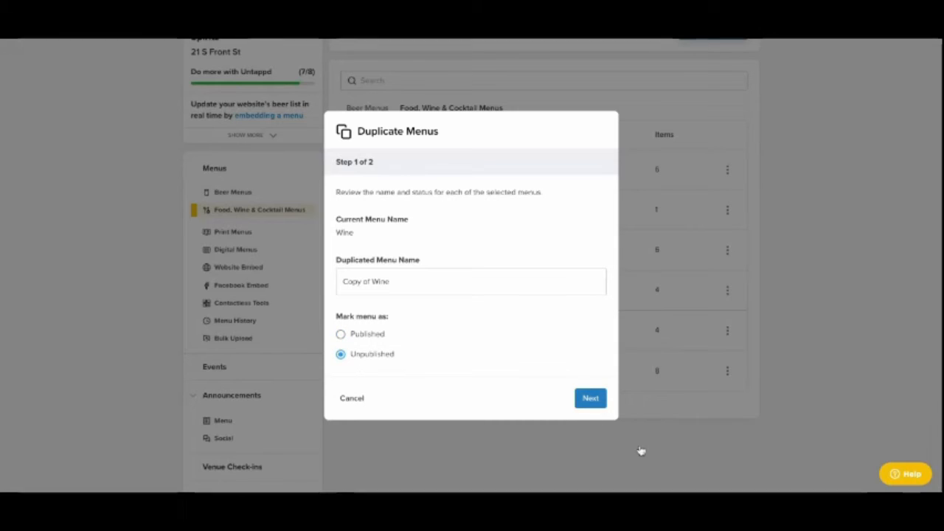
click(590, 398)
click(618, 384)
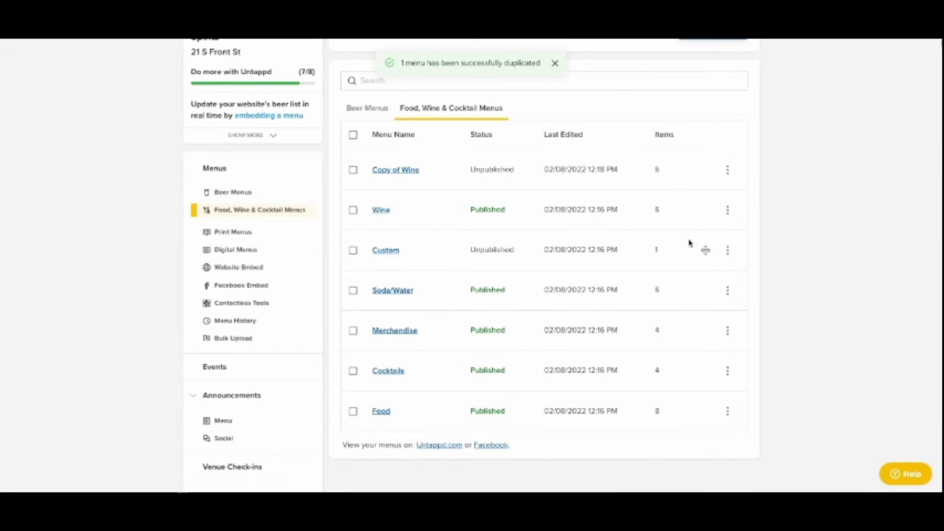
- Delete the Custom menu, confirming its removal, and move Copy of Wine below Wine in the menu list
click(727, 250)
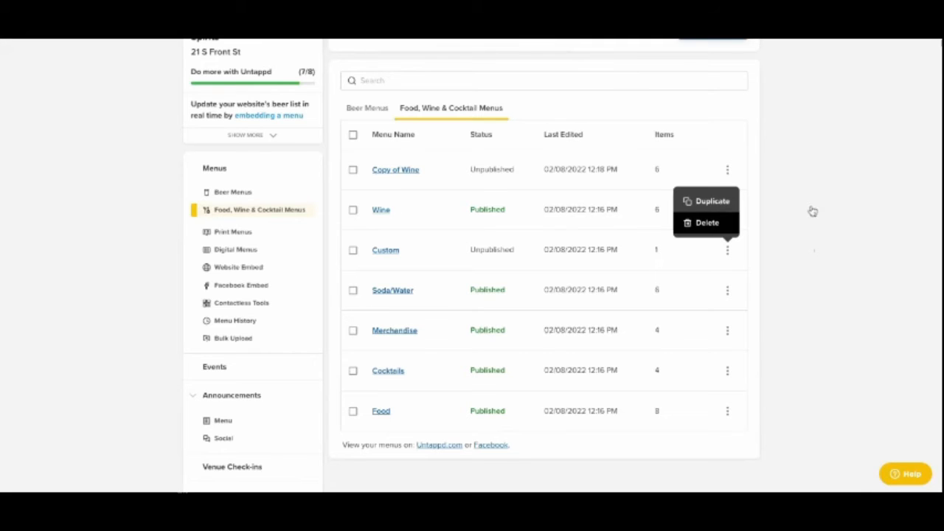
click(707, 222)
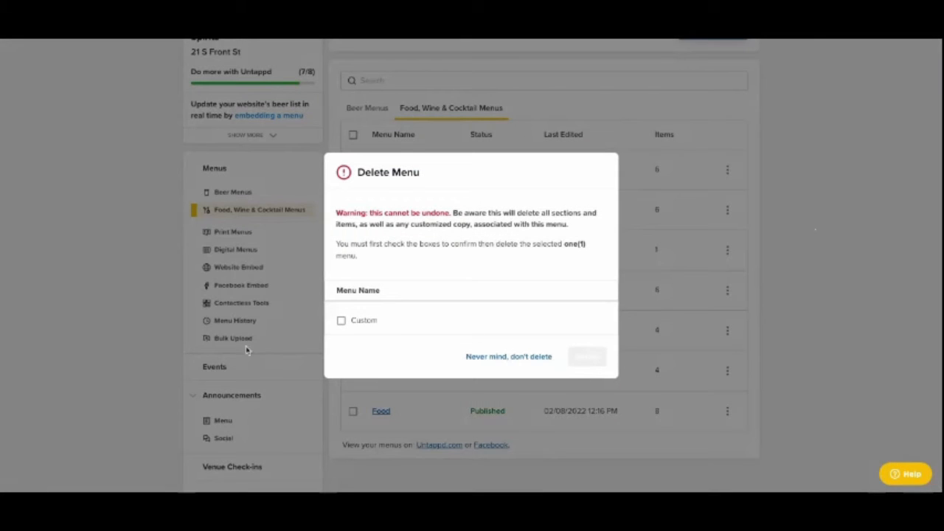
click(341, 320)
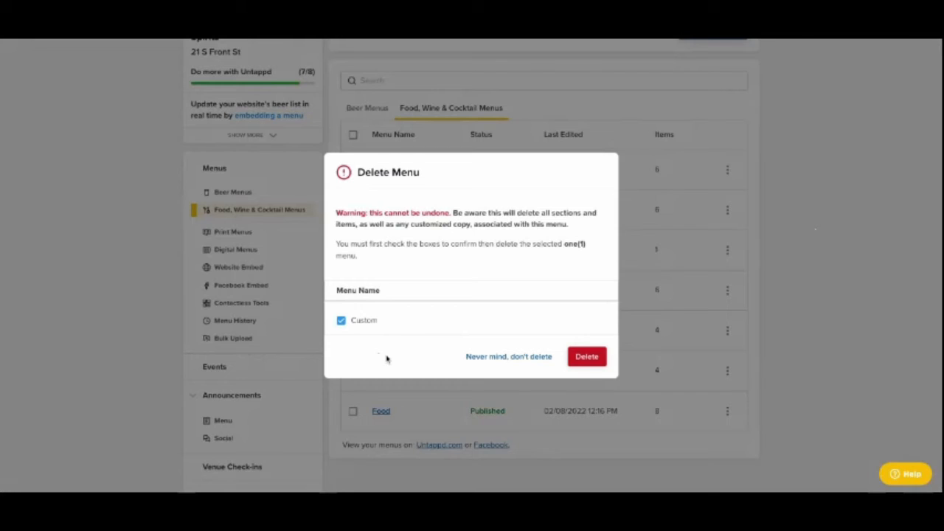
click(587, 357)
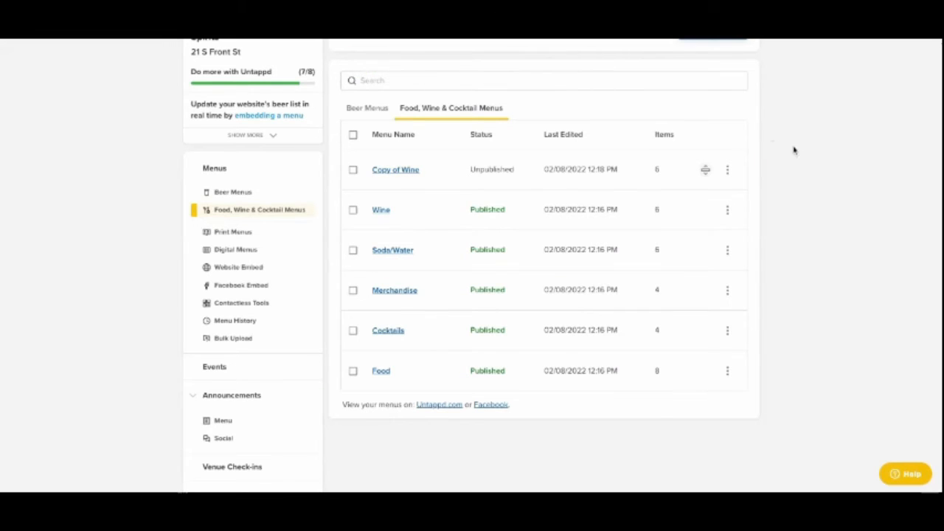
drag(706, 170, 706, 210)
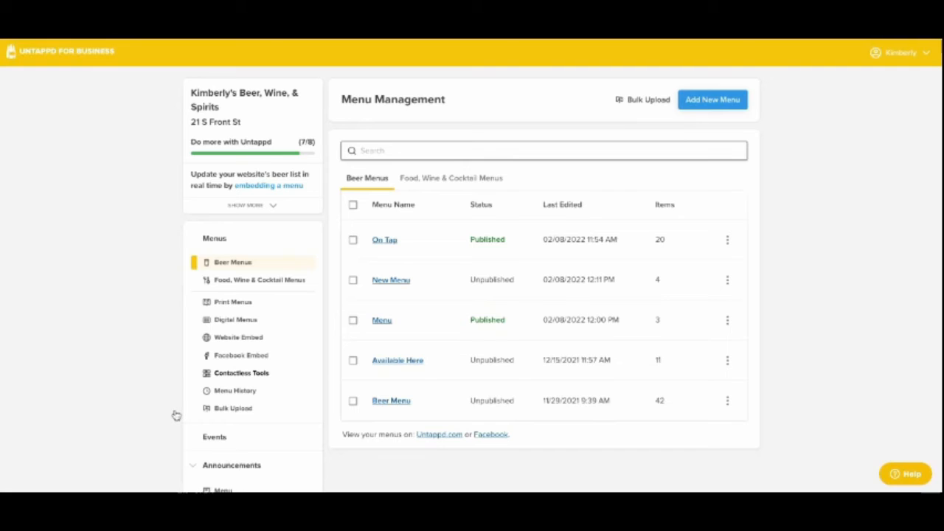
- Create a print menu named New Print that displays the On Tap menu
click(145, 318)
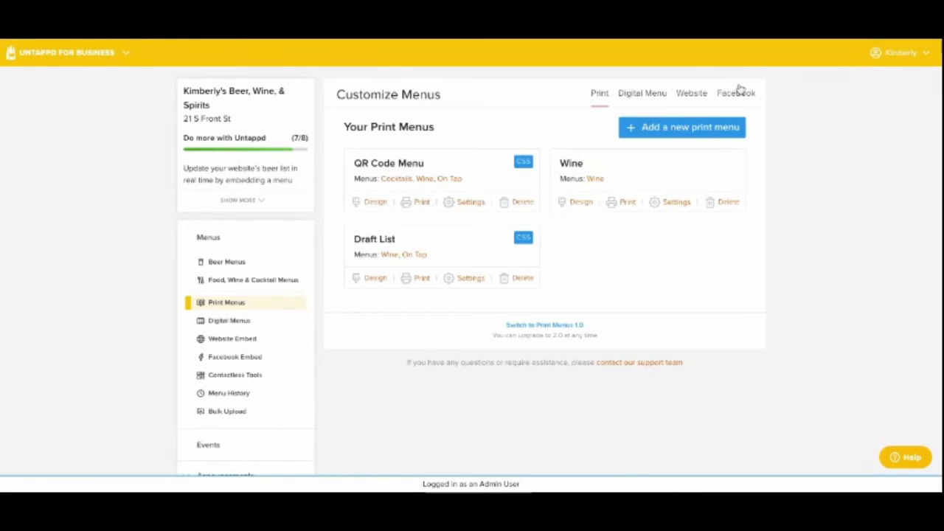
click(682, 127)
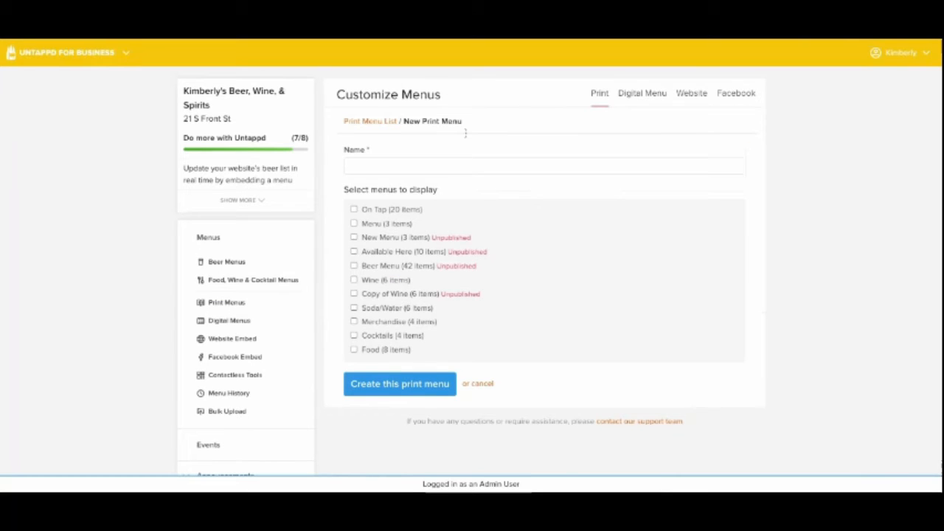
text(New Print)
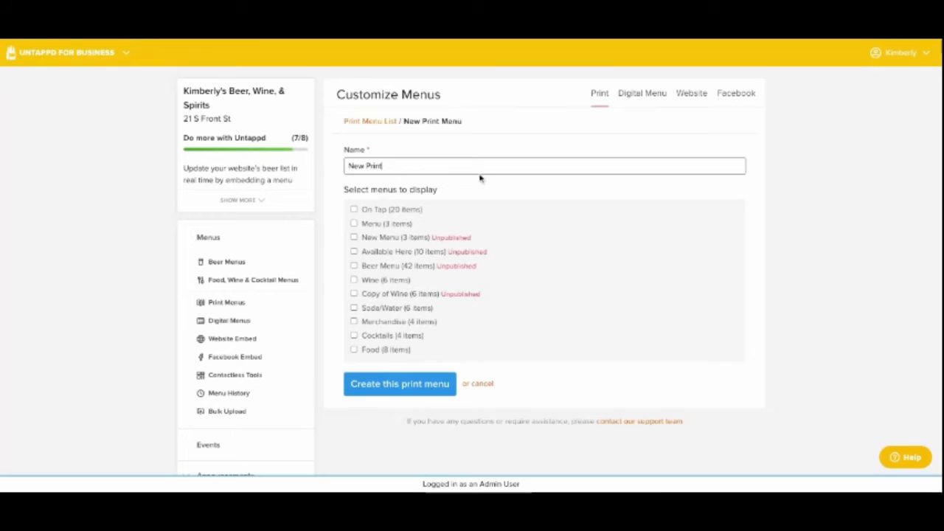
key(Tab)
key(space)
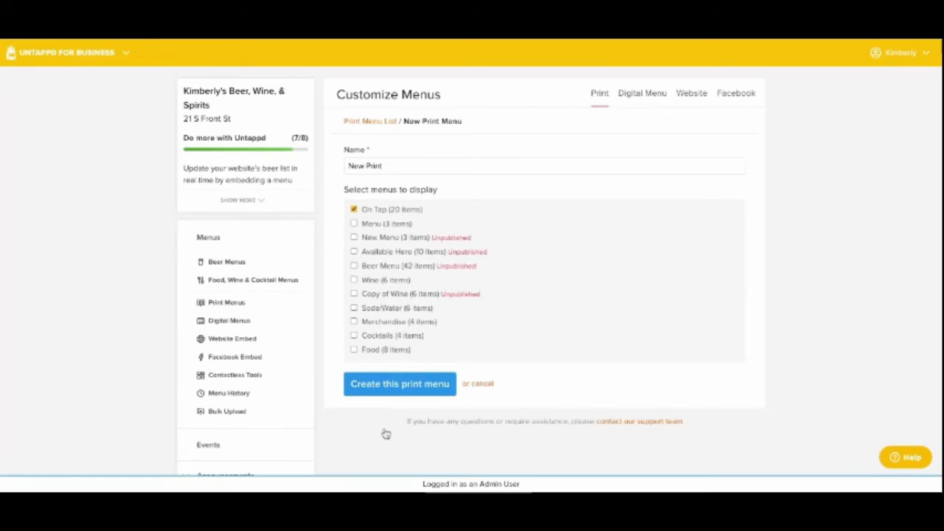
key(Return)
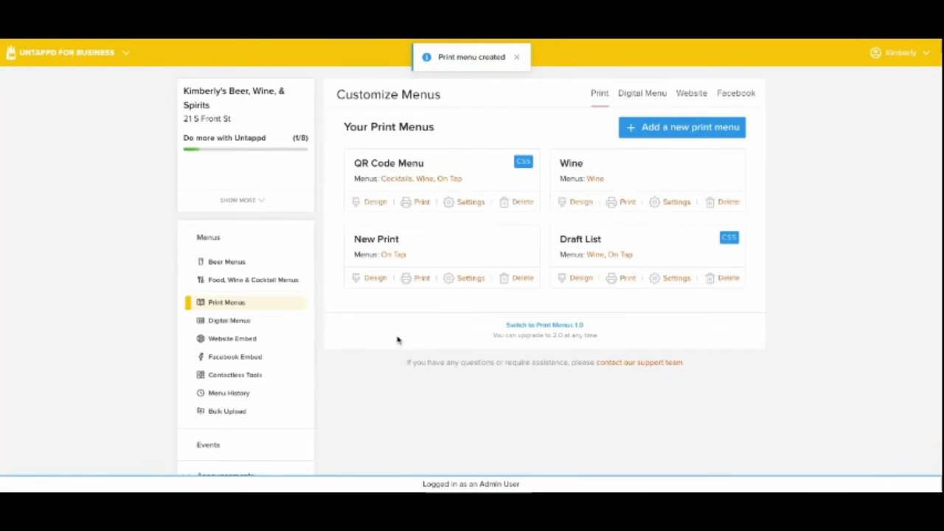
- Open the New Print menu's design, try the Nugget and Zeus templates, and apply the Citra template
click(344, 289)
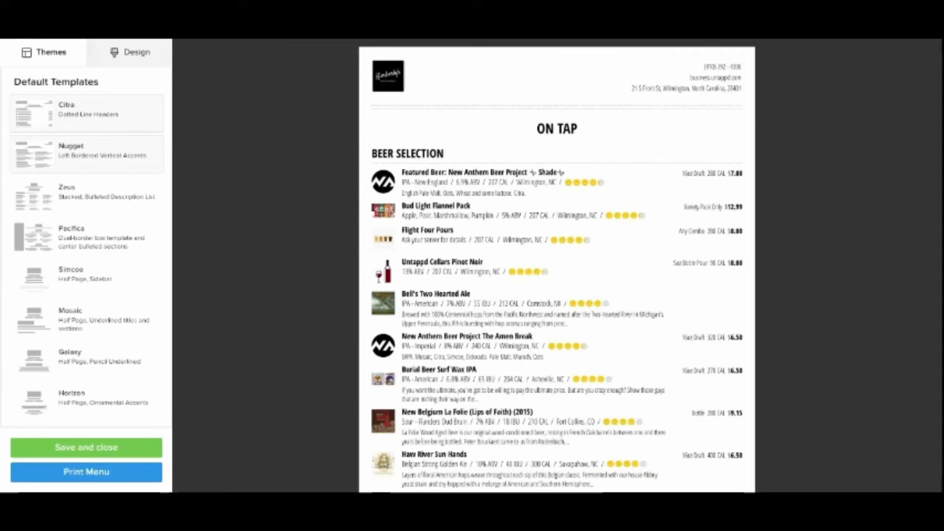
click(86, 154)
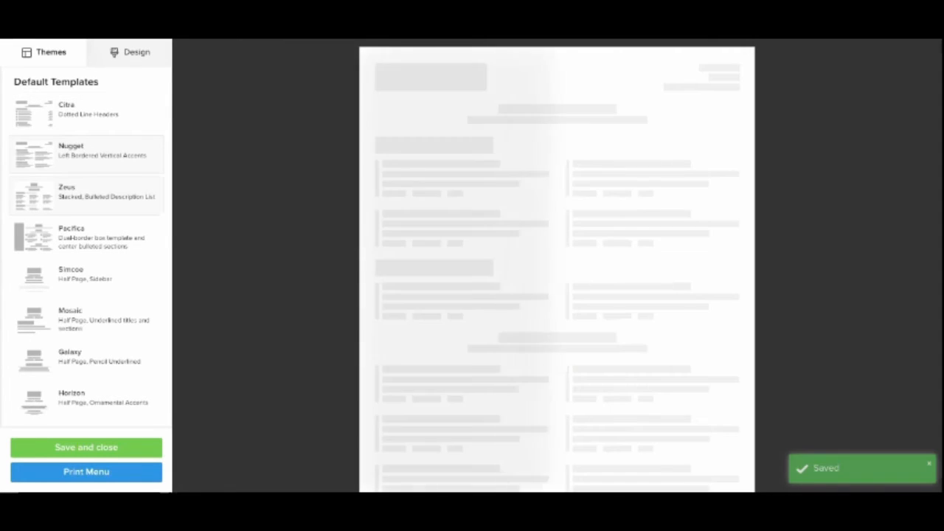
click(87, 236)
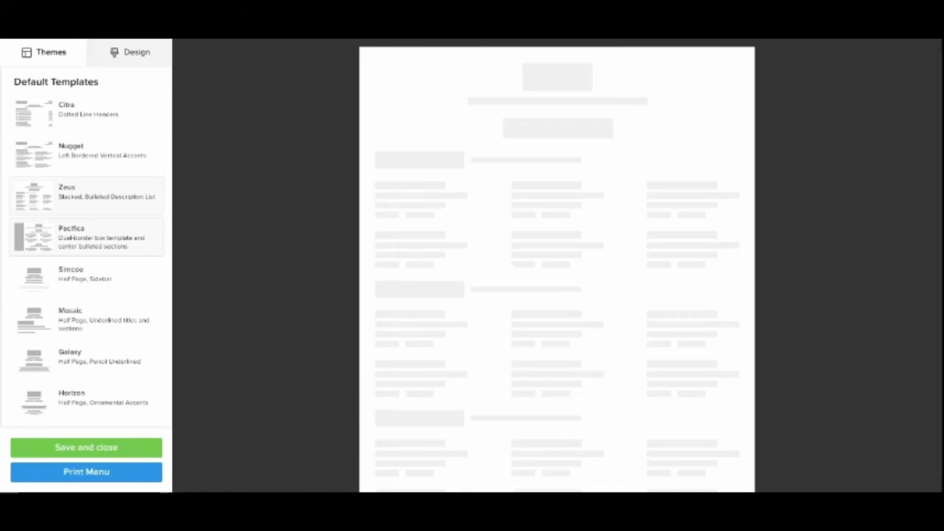
scroll(3, 313, down, 5)
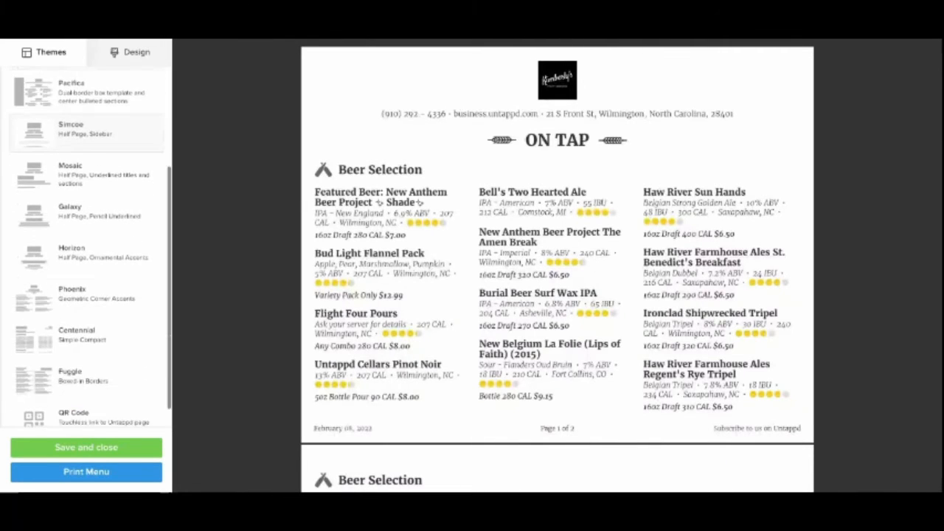
scroll(3, 312, up, 5)
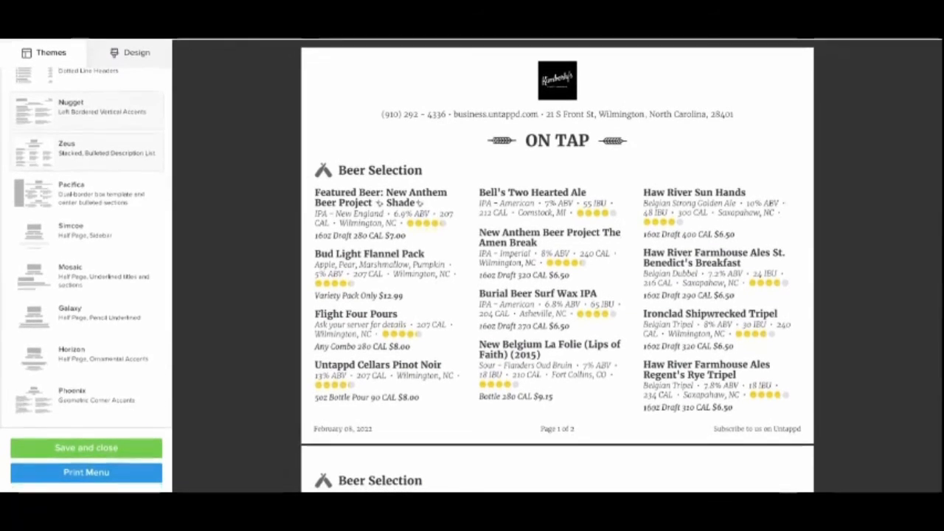
scroll(87, 115, up, 2)
click(86, 114)
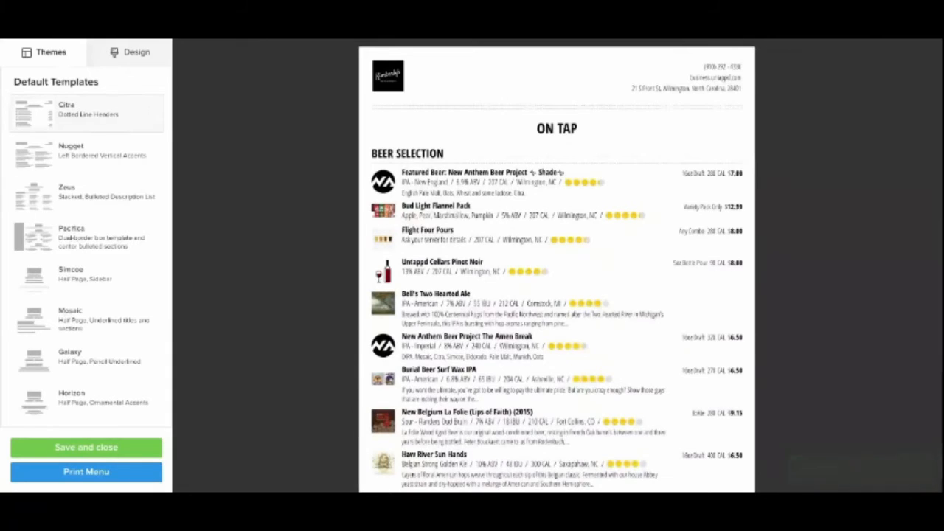
- Look through the print menu's General, Fonts, Header and Items design settings
click(130, 52)
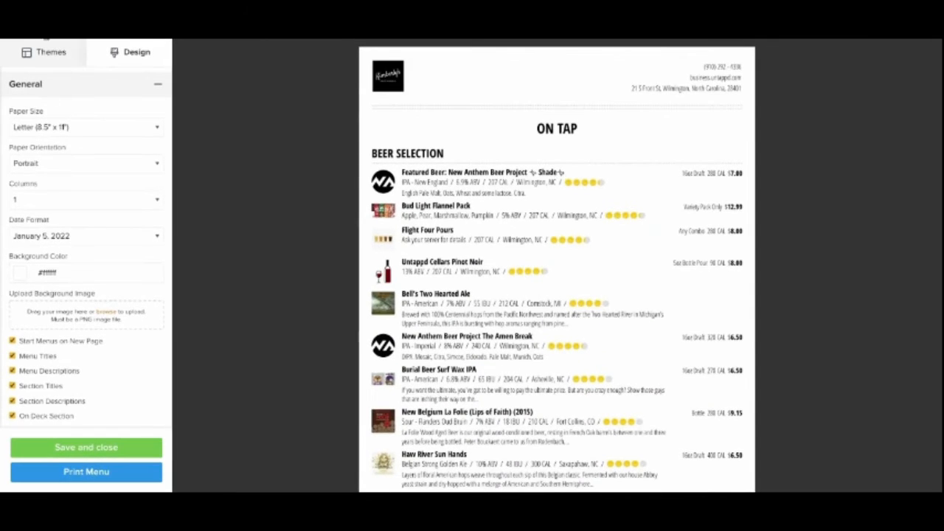
scroll(86, 244, down, 3)
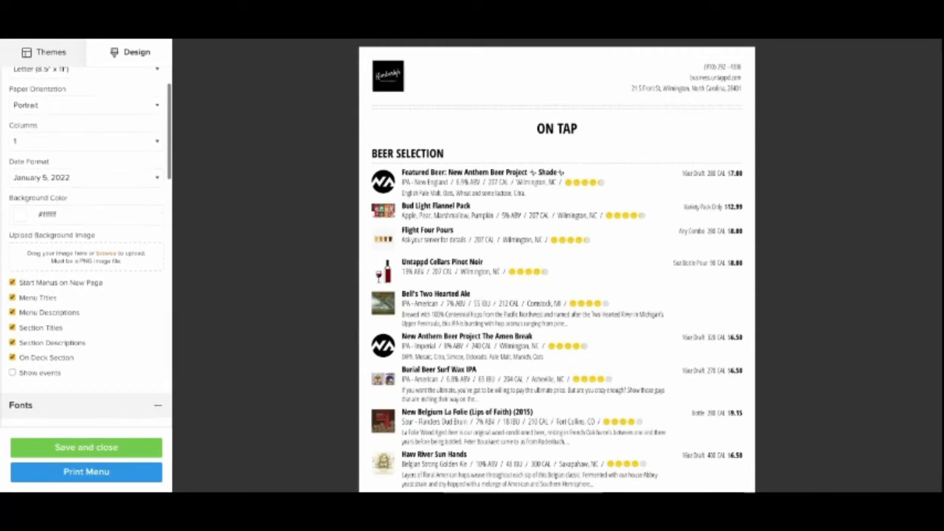
scroll(86, 244, down, 3)
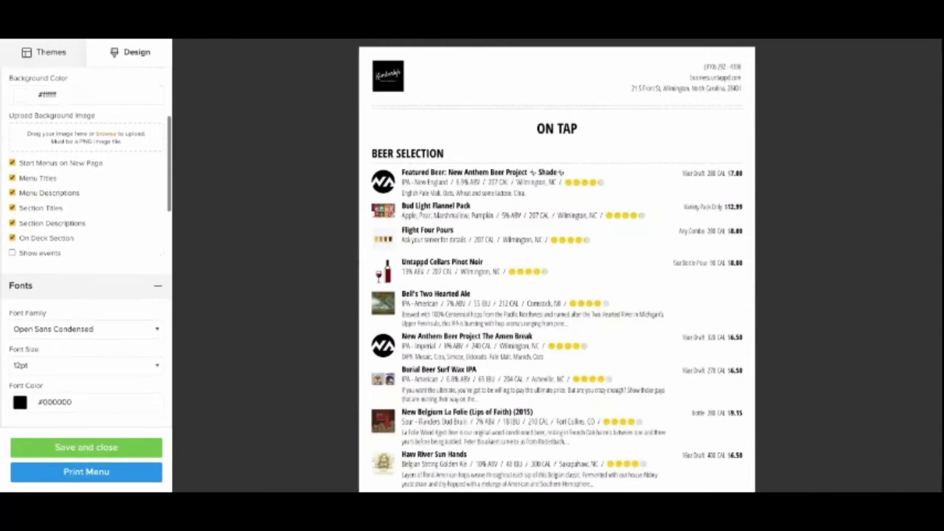
scroll(86, 243, down, 4)
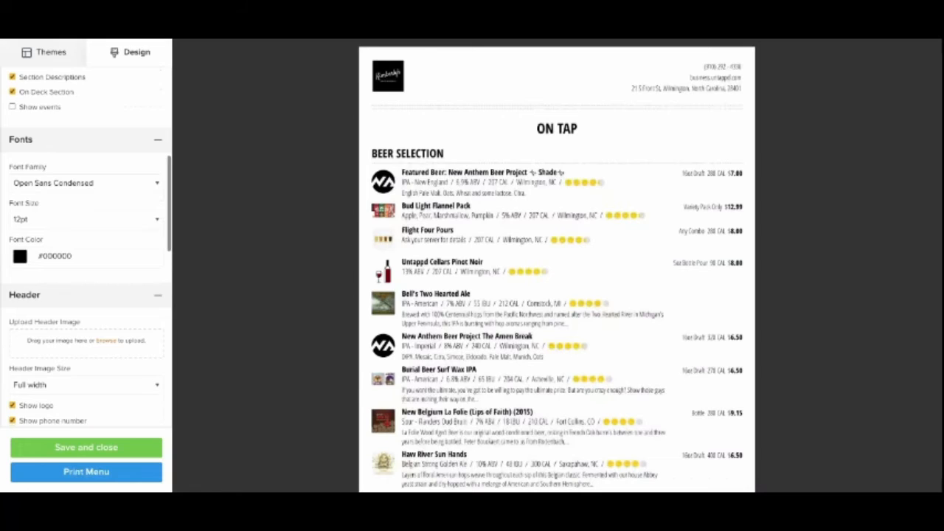
scroll(86, 243, down, 4)
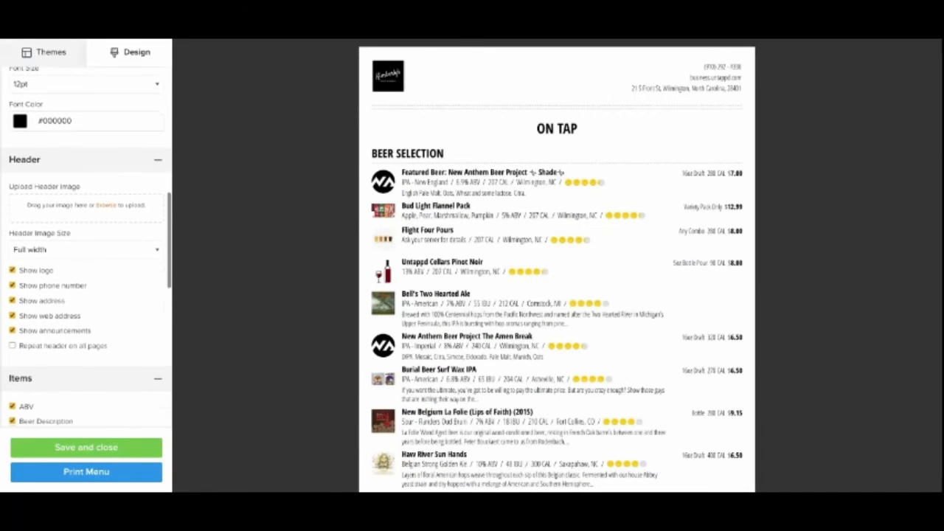
scroll(87, 244, down, 1)
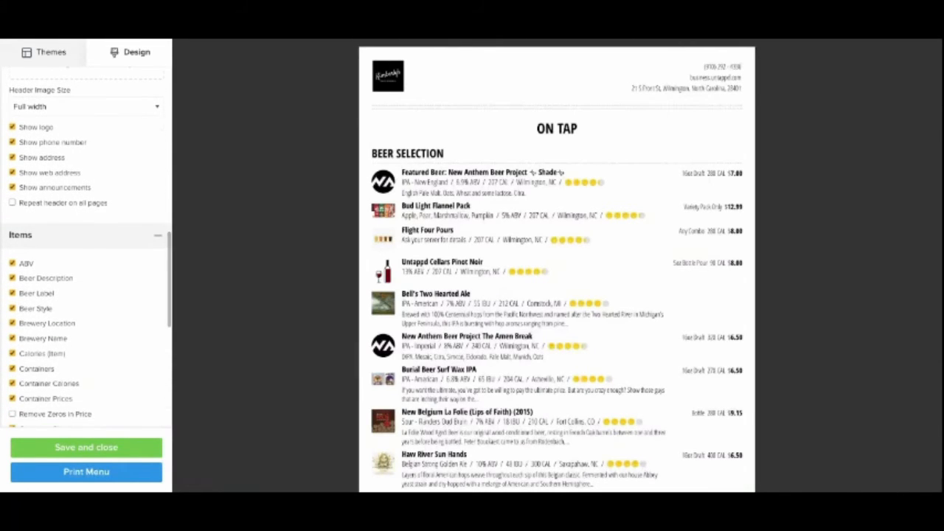
scroll(86, 243, down, 1)
scroll(86, 243, down, 2)
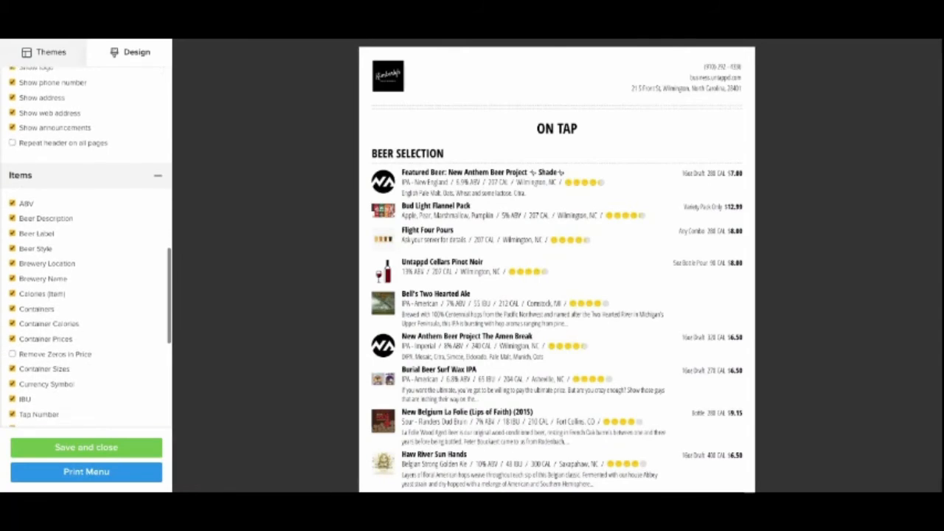
- Hide the item calories and container calories on the print menu, and save and close its design
scroll(86, 243, down, 1)
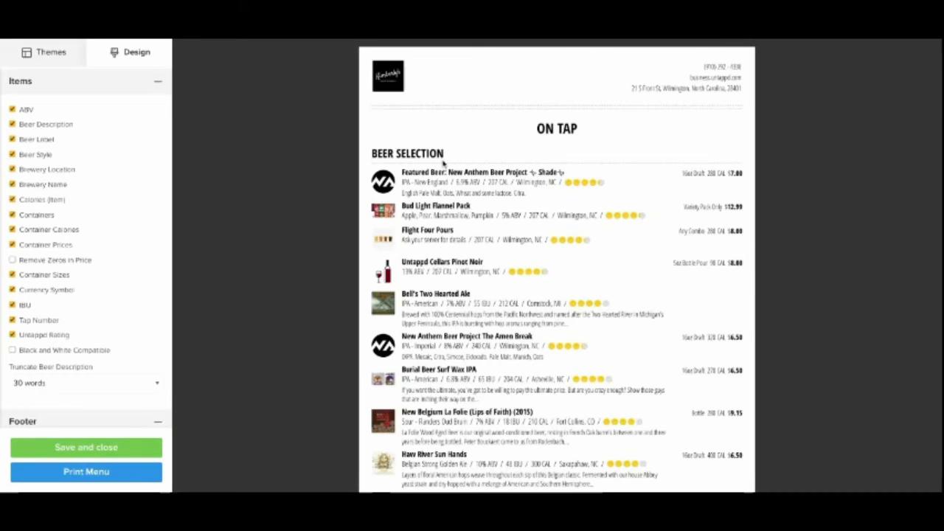
scroll(85, 246, down, 1)
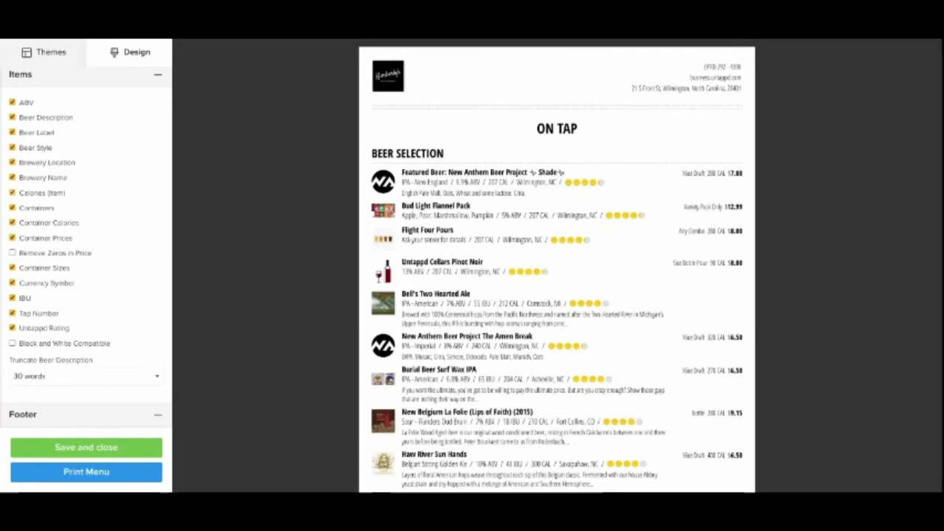
click(13, 222)
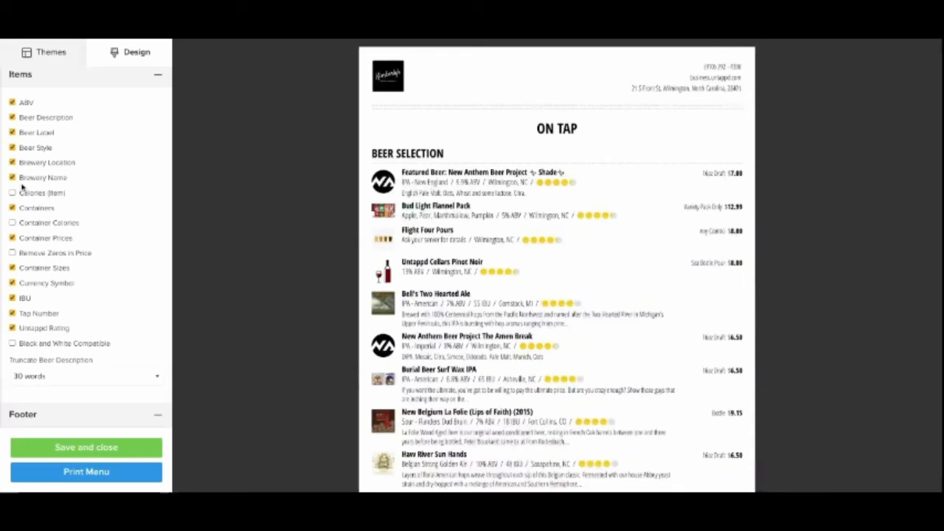
scroll(24, 251, down, 1)
scroll(24, 250, down, 3)
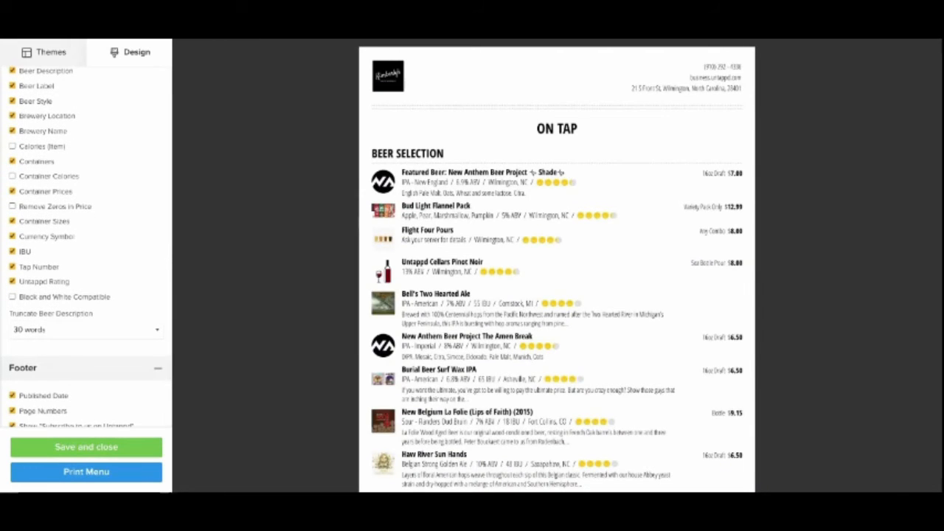
click(86, 447)
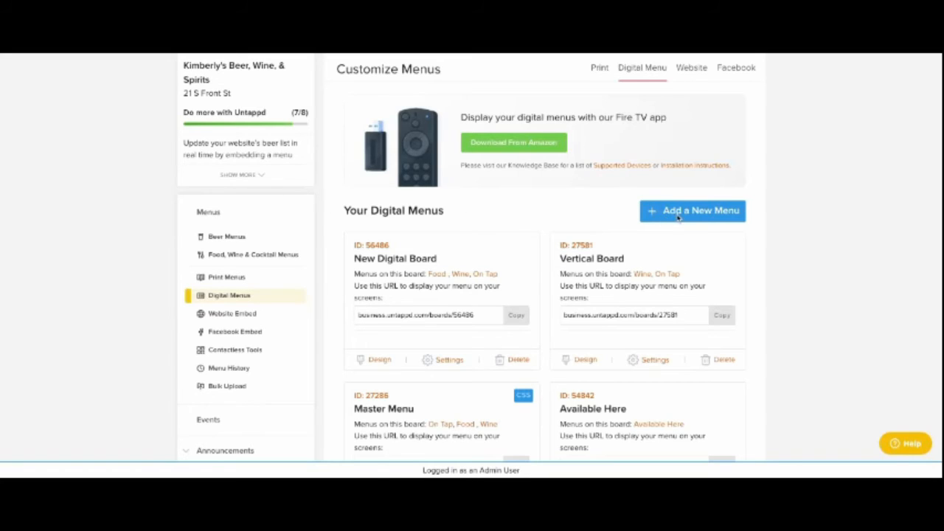
- Start a new digital menu and name it New Digital Menu
click(626, 195)
click(371, 151)
scroll(370, 149, down, 1)
text(N)
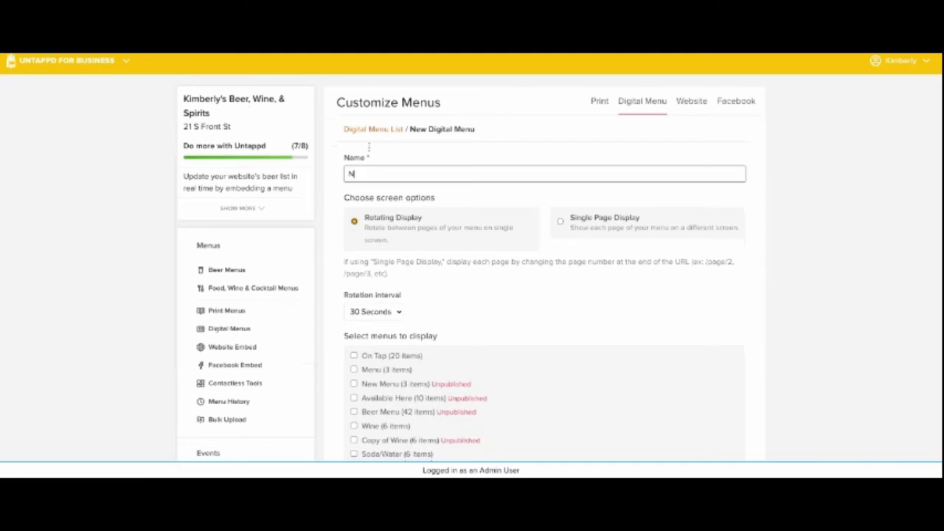
text(ew Digital Menu)
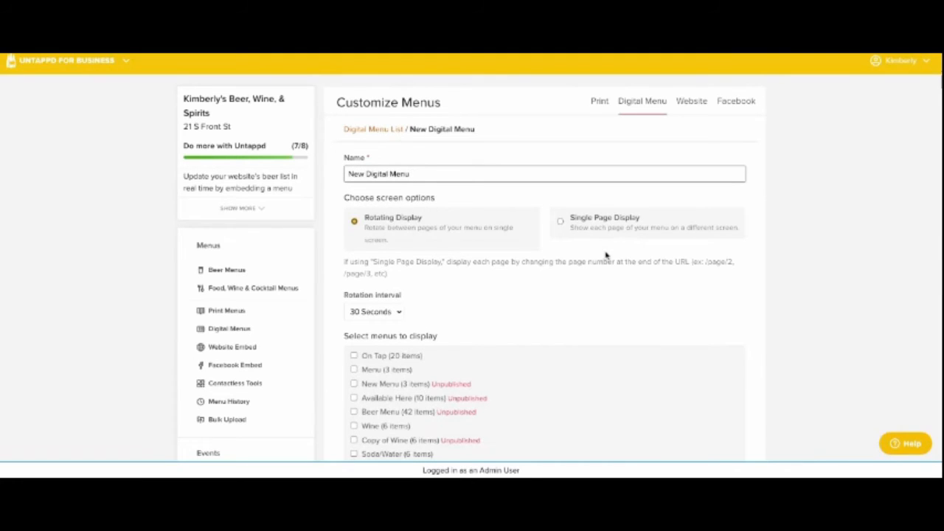
- Use Rotating Display after trying Single Page Display, include the On Tap, Wine and Food menus, and create the digital menu
scroll(607, 255, down, 1)
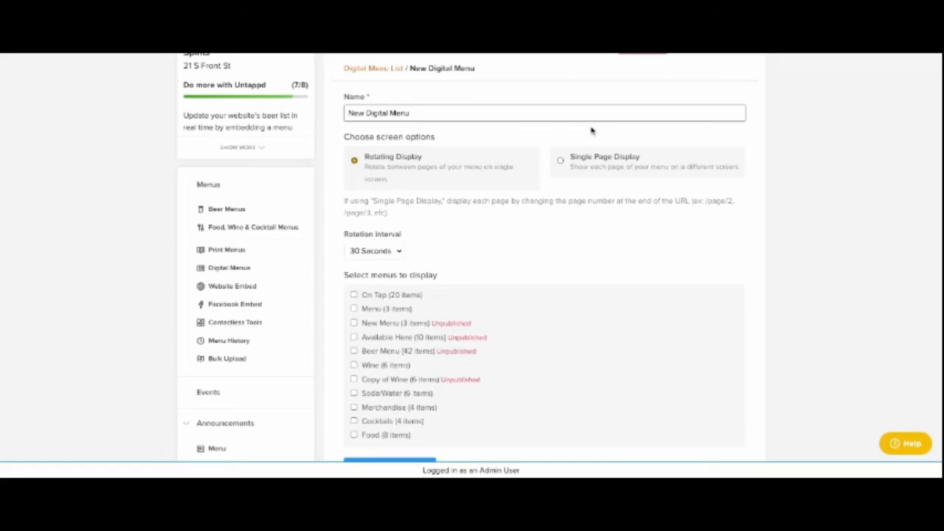
click(561, 160)
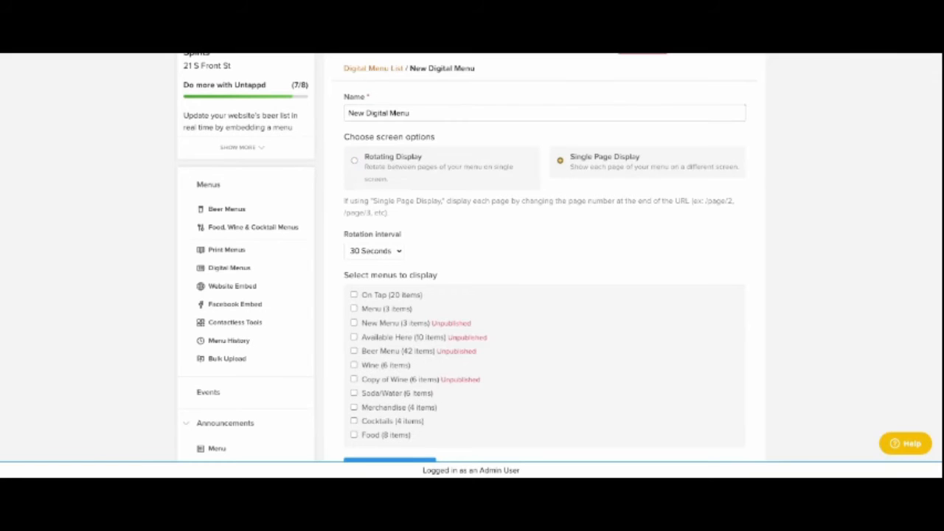
click(354, 160)
scroll(515, 256, down, 1)
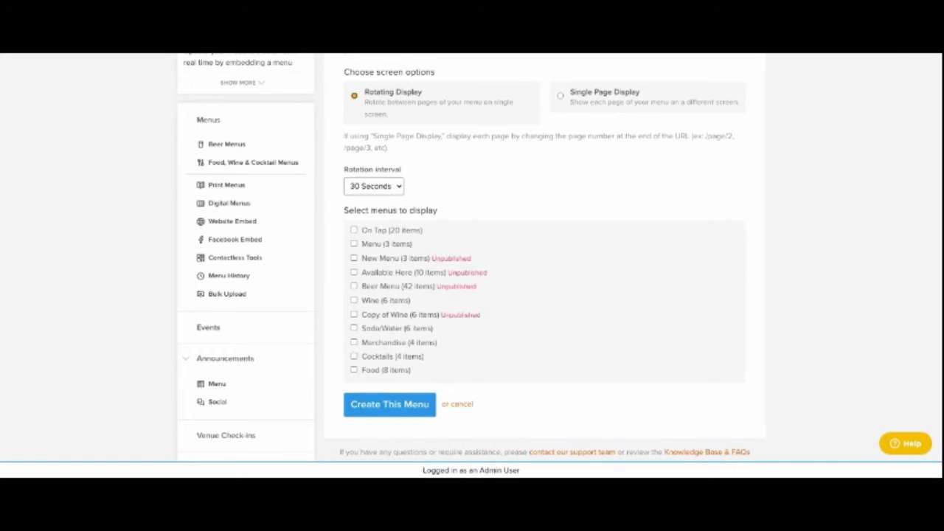
scroll(670, 287, down, 2)
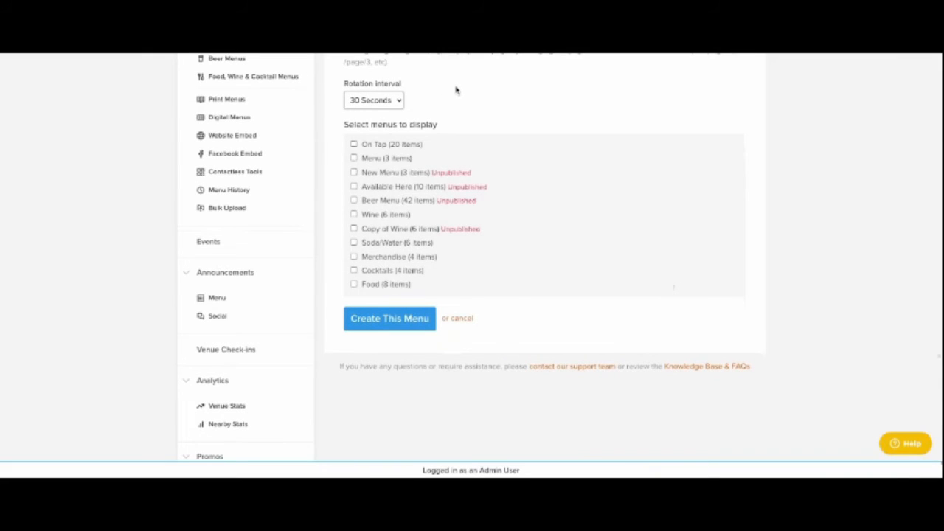
key(Tab)
key(space)
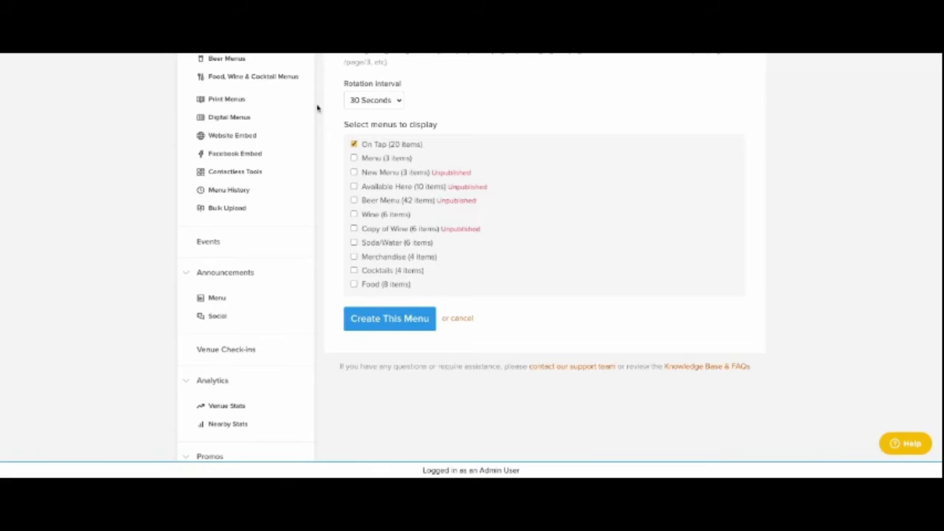
click(354, 214)
click(354, 284)
click(379, 324)
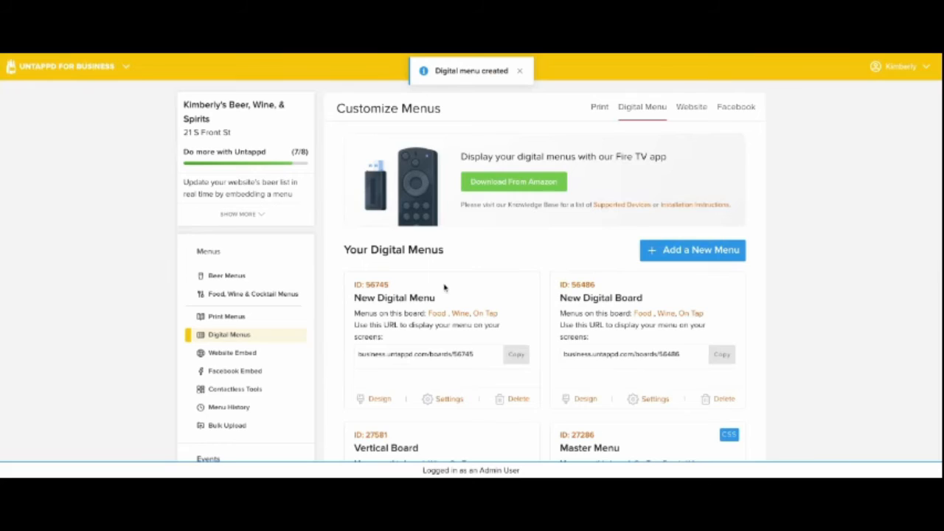
- Open the design editor of New Digital Menu
scroll(439, 252, down, 2)
scroll(439, 252, down, 3)
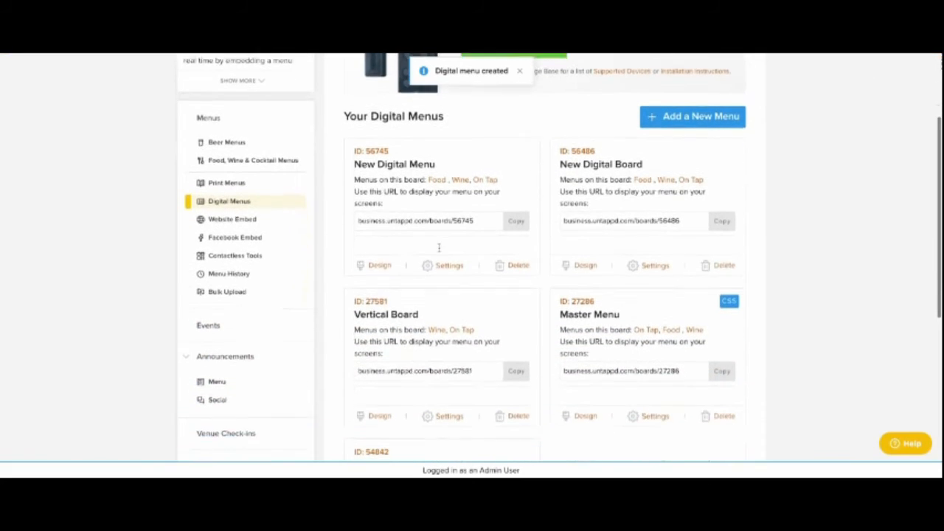
click(344, 257)
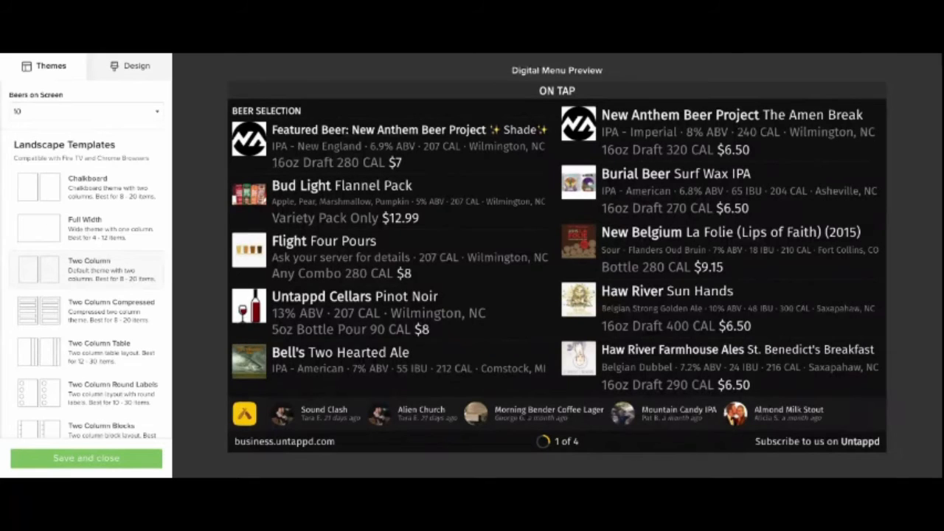
- Look through the landscape and portrait templates available for the digital menu
scroll(88, 228, down, 1)
scroll(87, 228, up, 2)
scroll(88, 228, down, 1)
scroll(87, 228, up, 1)
scroll(9, 198, down, 10)
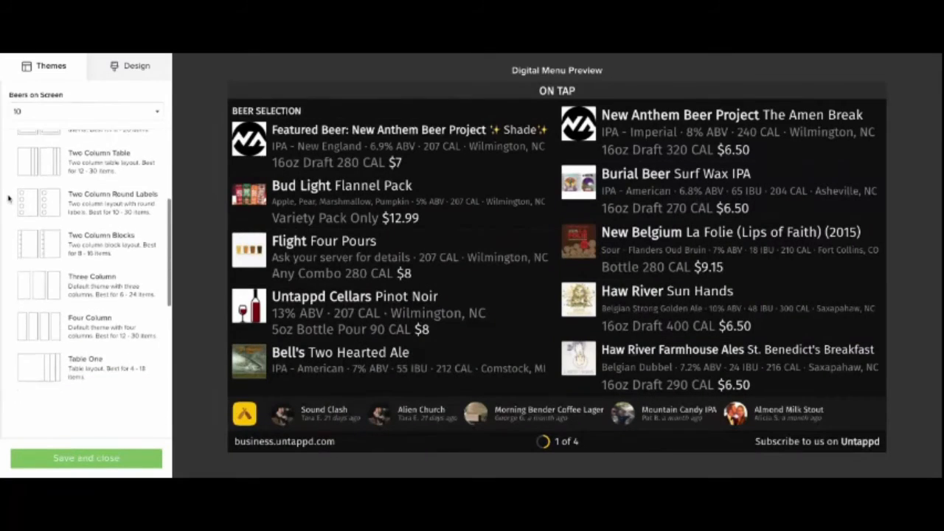
scroll(9, 198, down, 5)
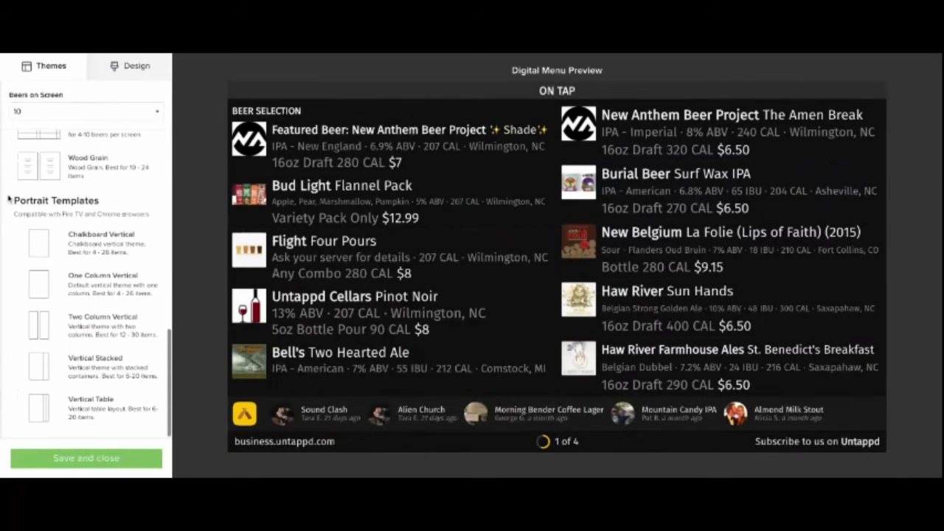
scroll(93, 283, up, 3)
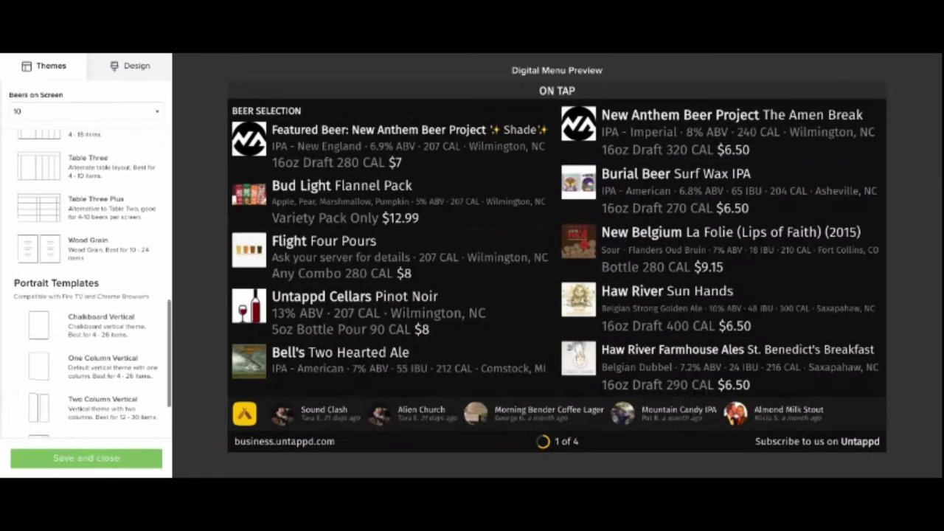
- Hide the item calories and container calories in the digital menu's design
click(130, 67)
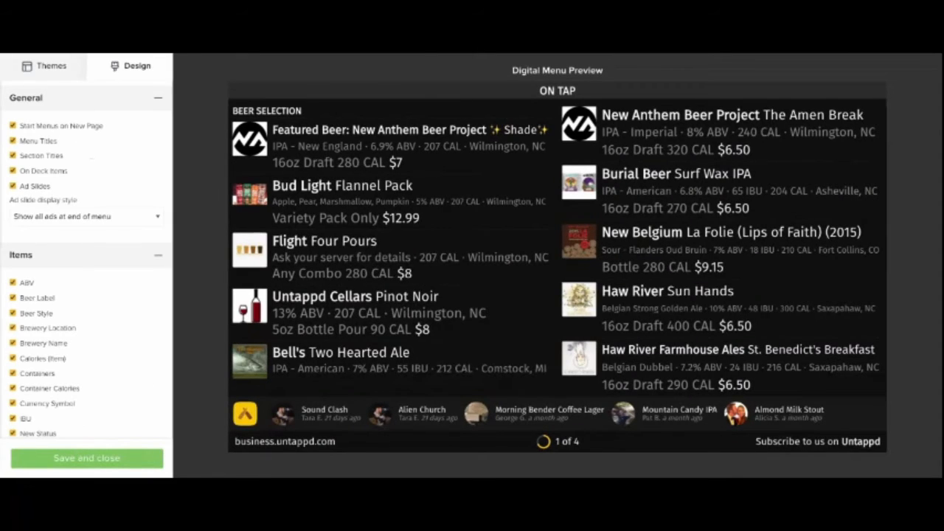
scroll(10, 151, down, 4)
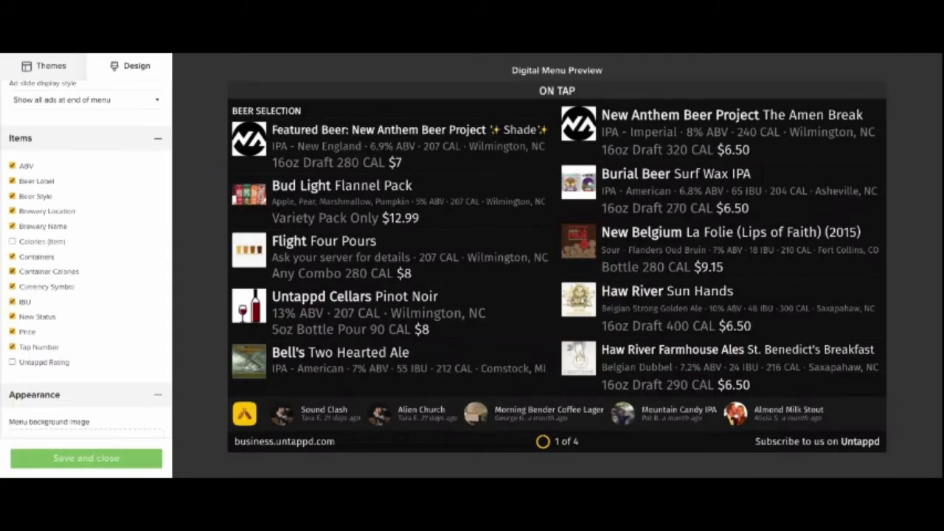
click(12, 272)
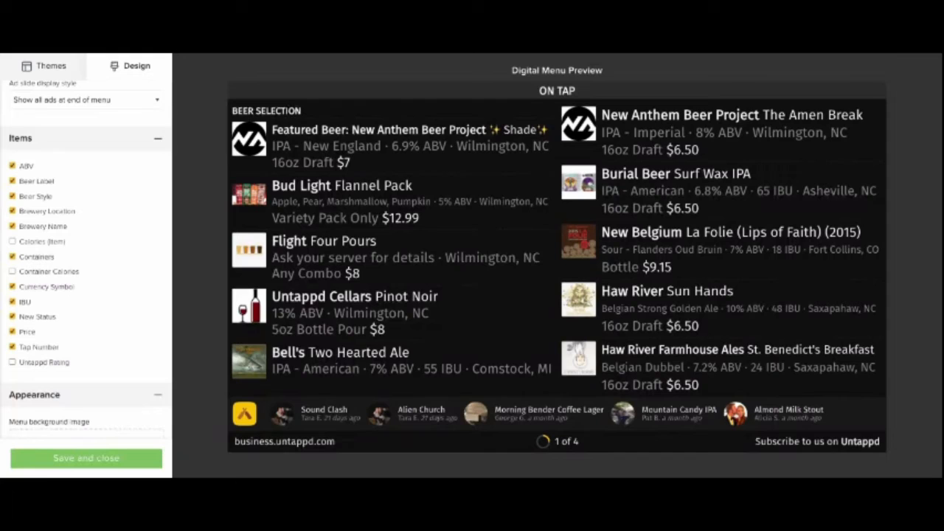
- Change the digital menu's background color to red #ED0F0F
scroll(85, 259, down, 2)
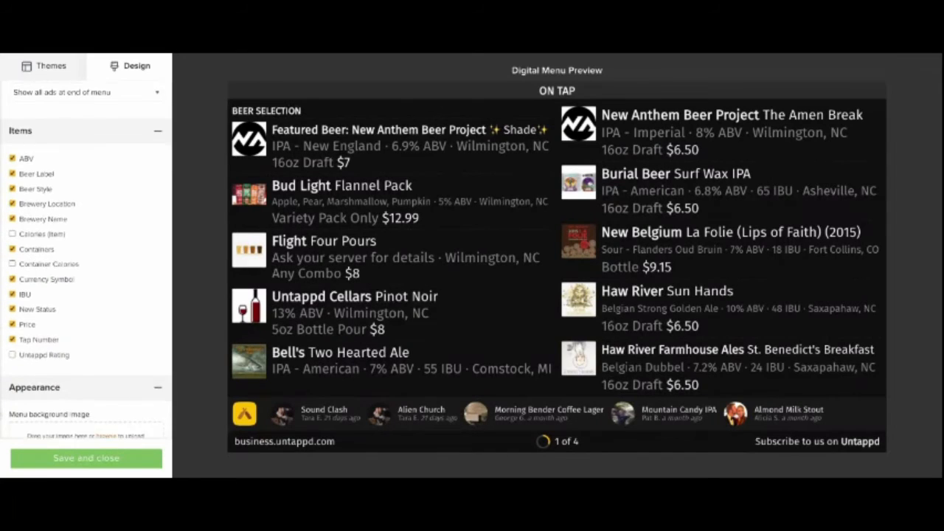
scroll(86, 258, down, 4)
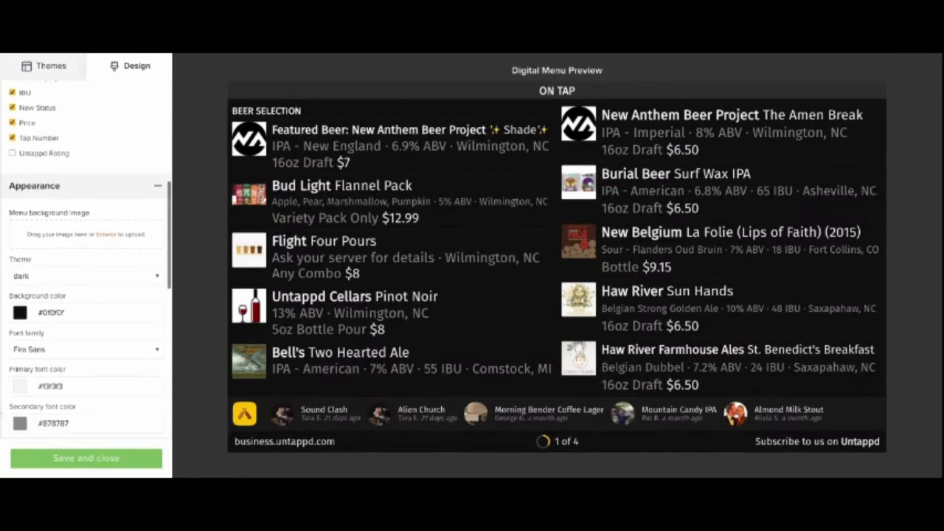
scroll(86, 258, down, 1)
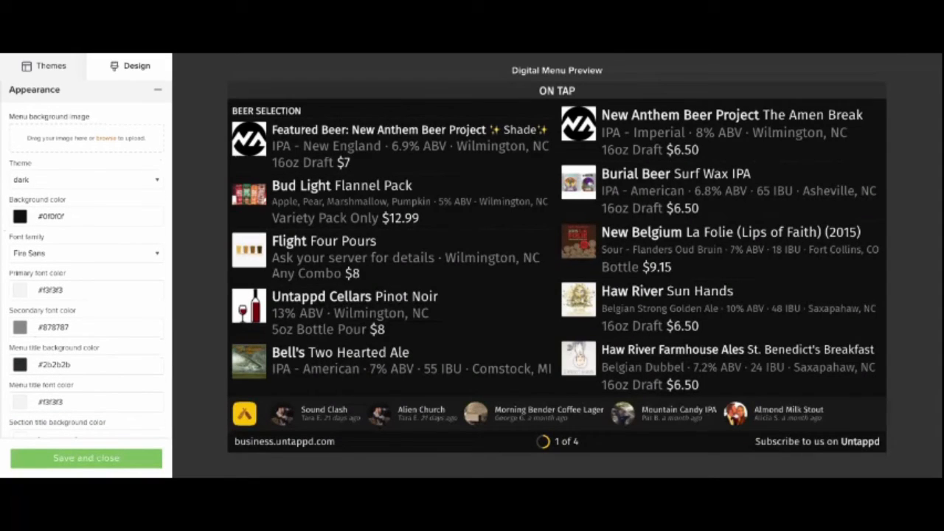
click(20, 216)
click(81, 234)
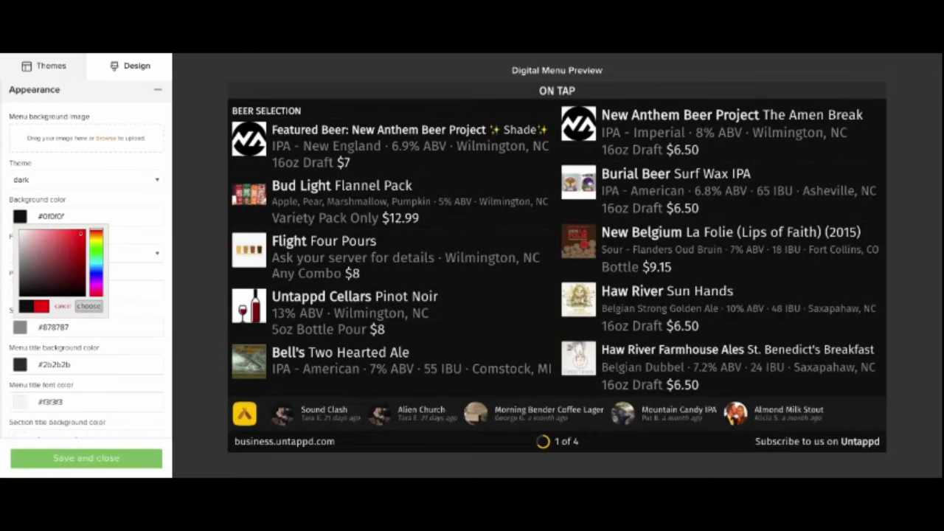
click(89, 305)
- Turn off announcements, events and Untappd check-ins in the digital menu's info bar
scroll(86, 260, down, 5)
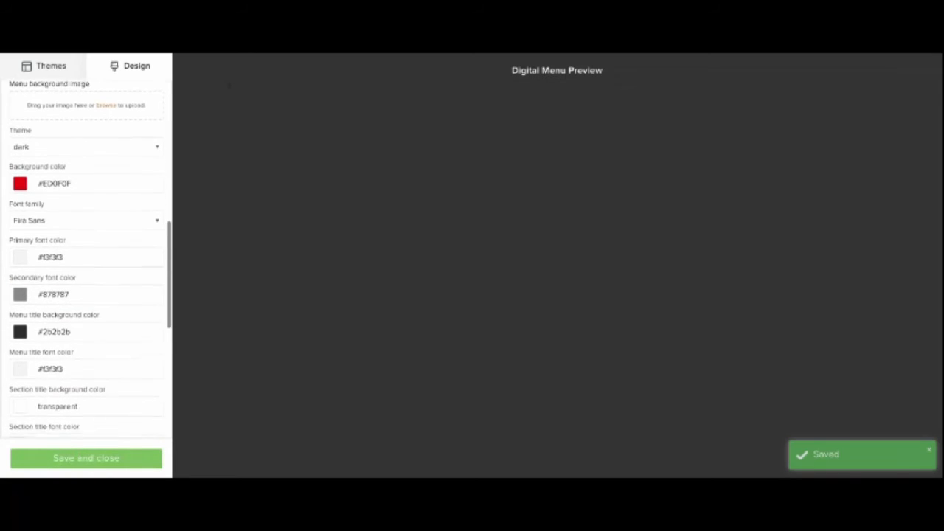
scroll(86, 260, down, 1)
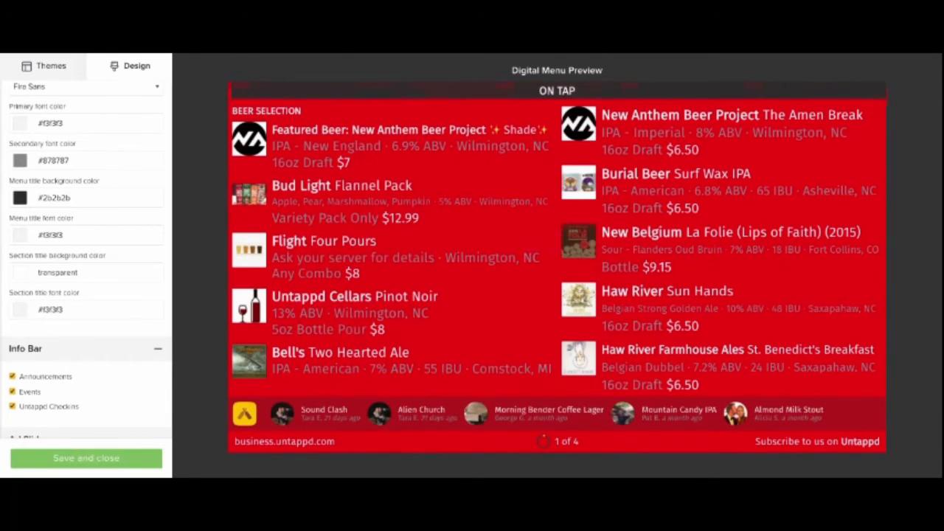
scroll(86, 261, down, 5)
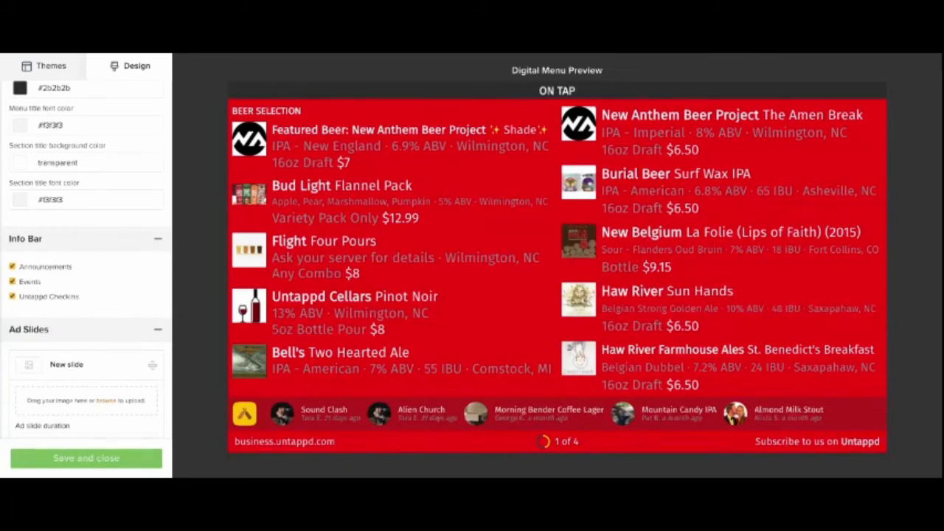
click(12, 266)
click(12, 281)
click(13, 296)
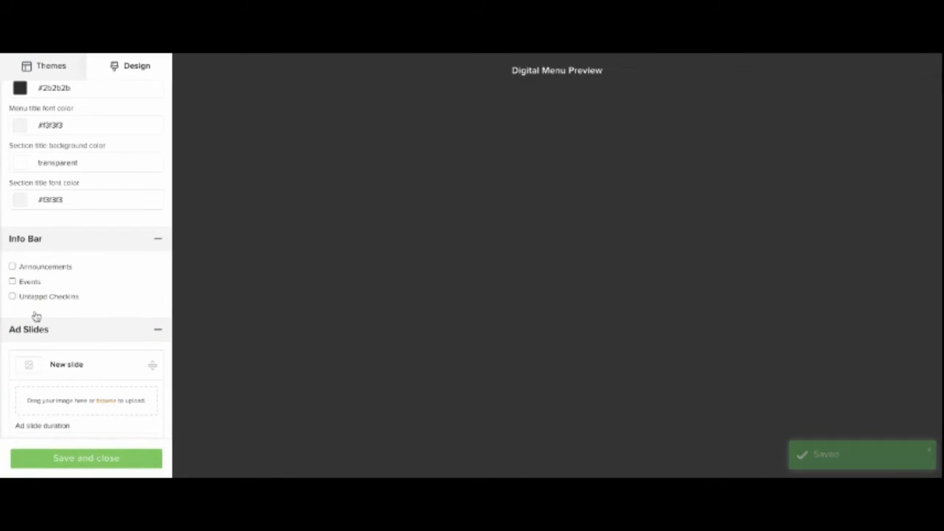
- Save and close the digital menu's design and locate the display URL of New Digital Menu
scroll(36, 316, down, 3)
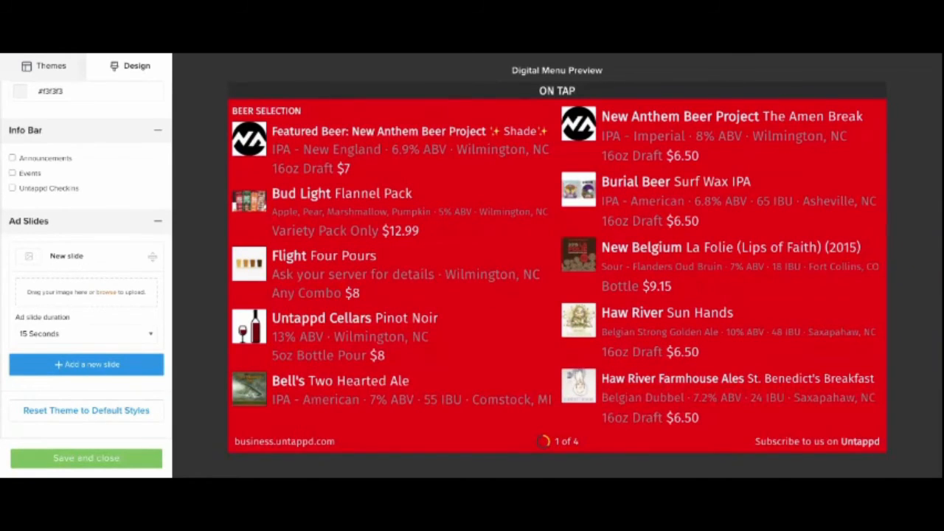
click(18, 361)
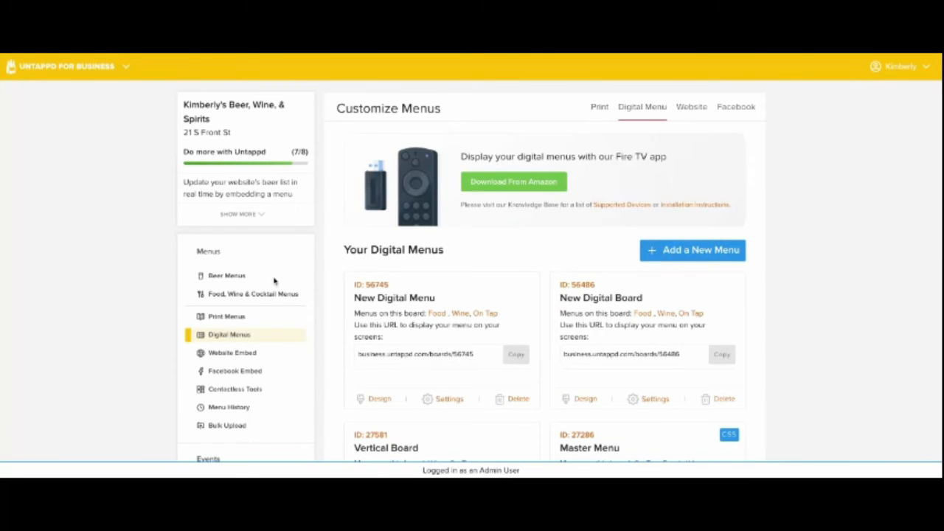
scroll(274, 280, down, 2)
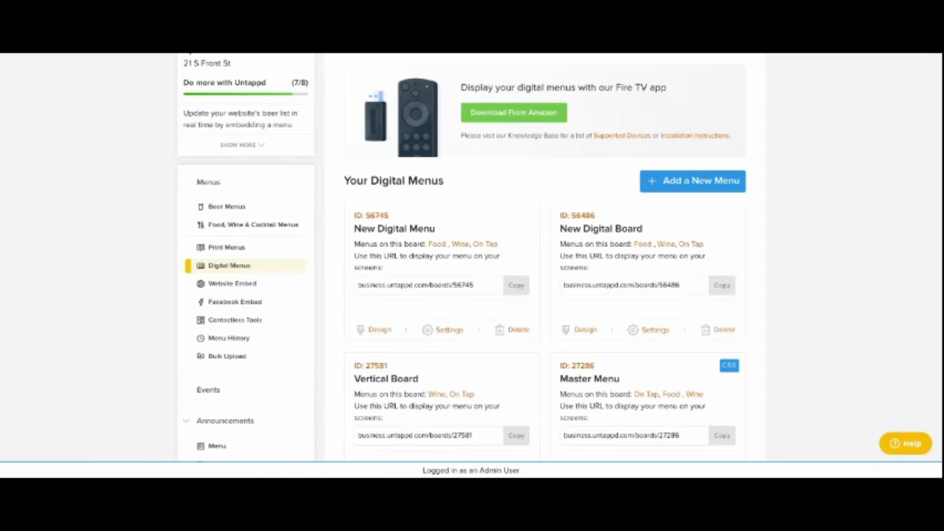
double_click(373, 199)
click(486, 292)
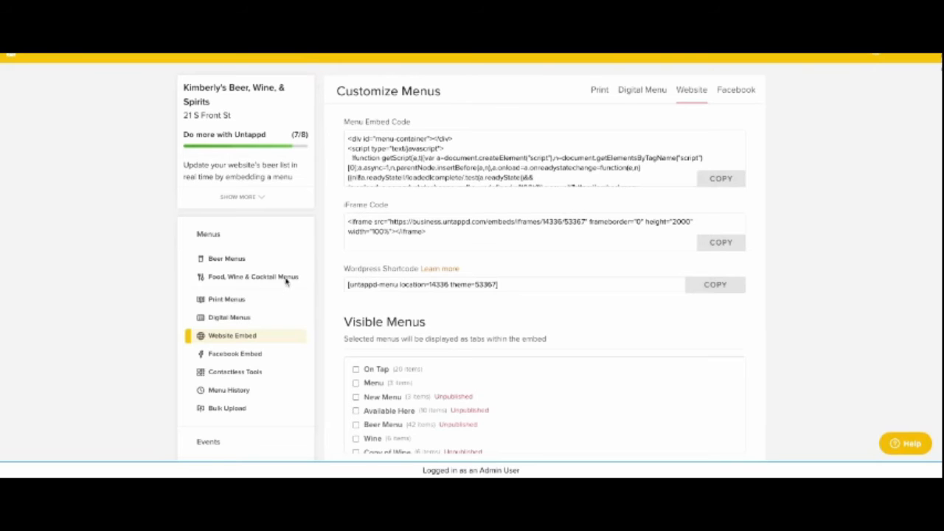
- Make the On Tap and Beer Menu menus visible in the website embed
scroll(292, 275, up, 1)
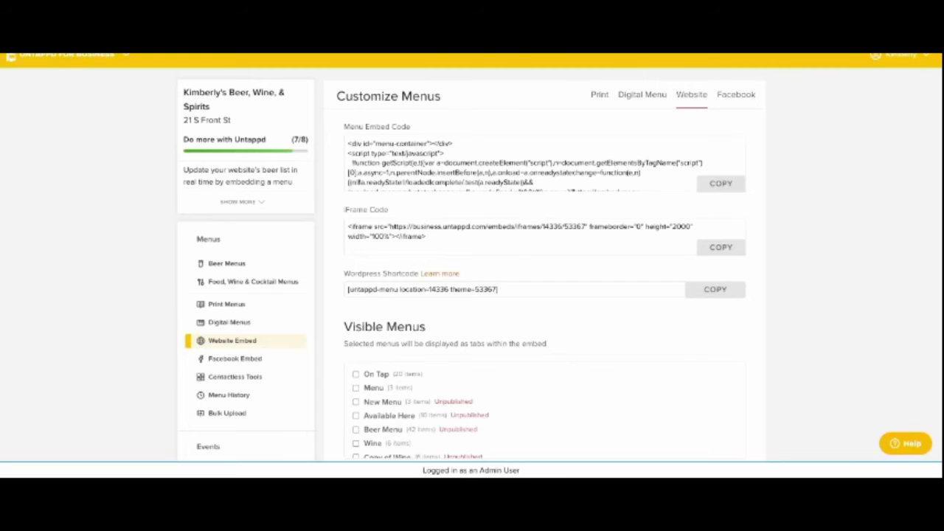
scroll(291, 246, down, 2)
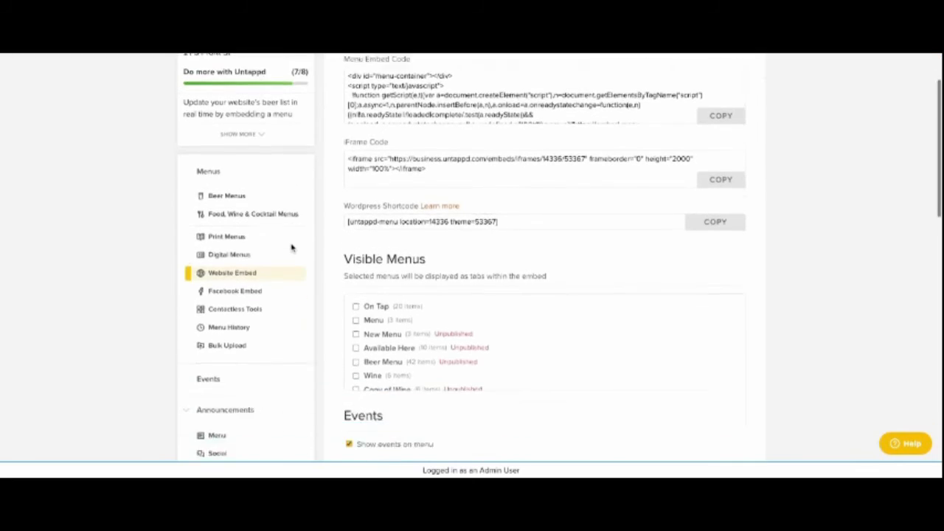
scroll(292, 246, down, 1)
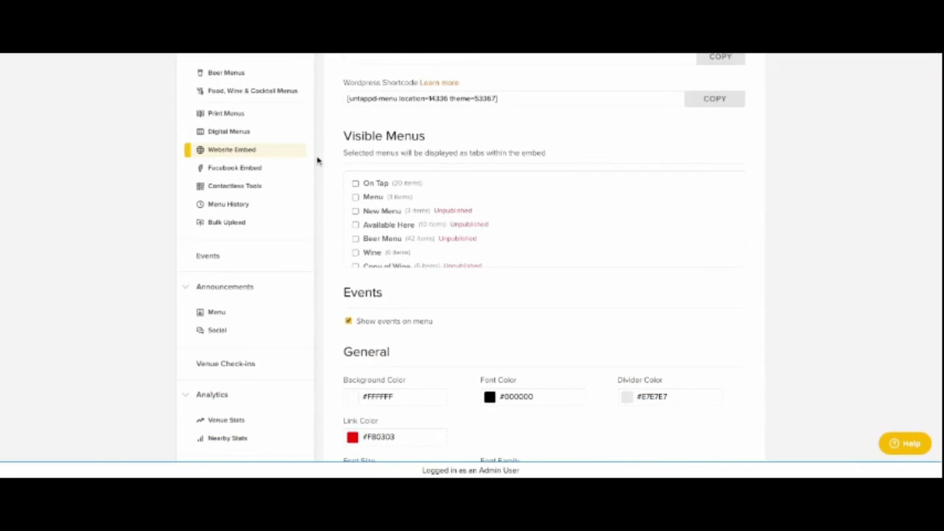
click(355, 183)
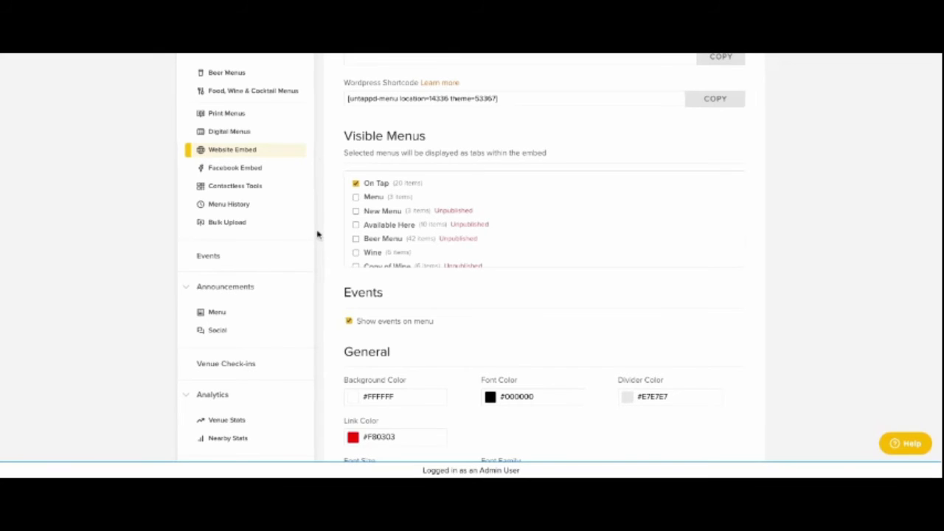
scroll(291, 218, down, 1)
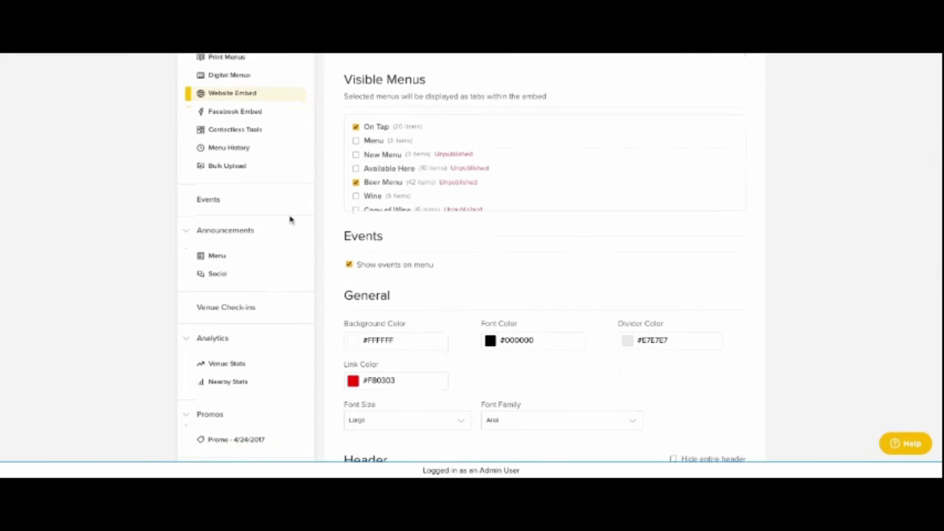
- Review the website embed's general, header, section and footer styling options and save the embed settings
scroll(290, 219, down, 3)
scroll(289, 219, down, 1)
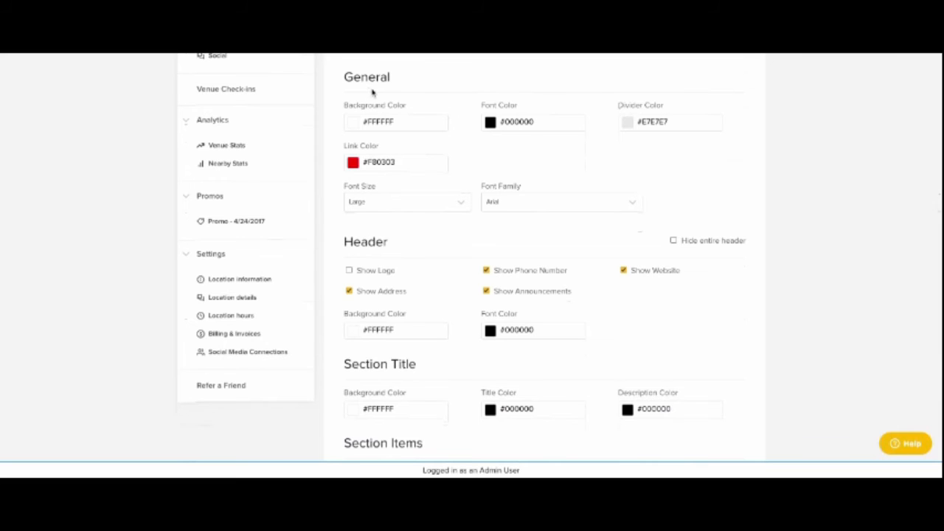
scroll(424, 209, down, 3)
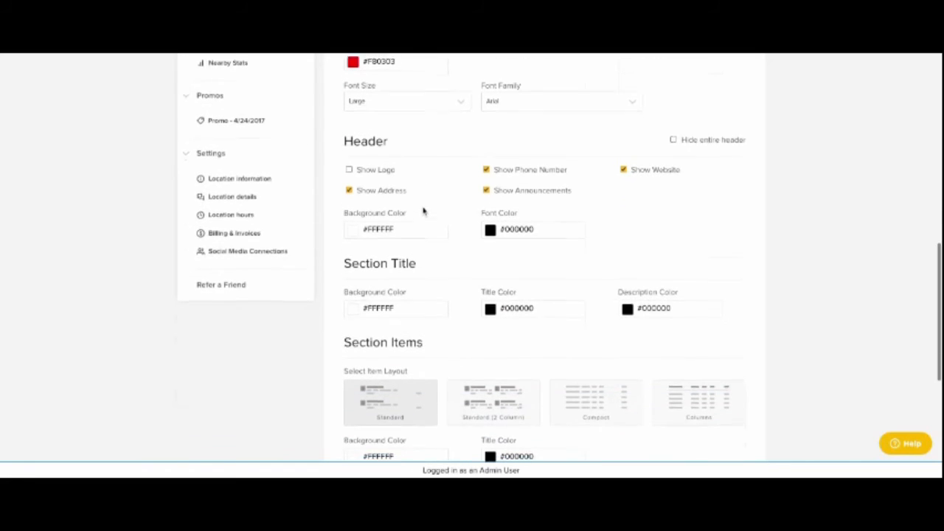
scroll(435, 207, down, 1)
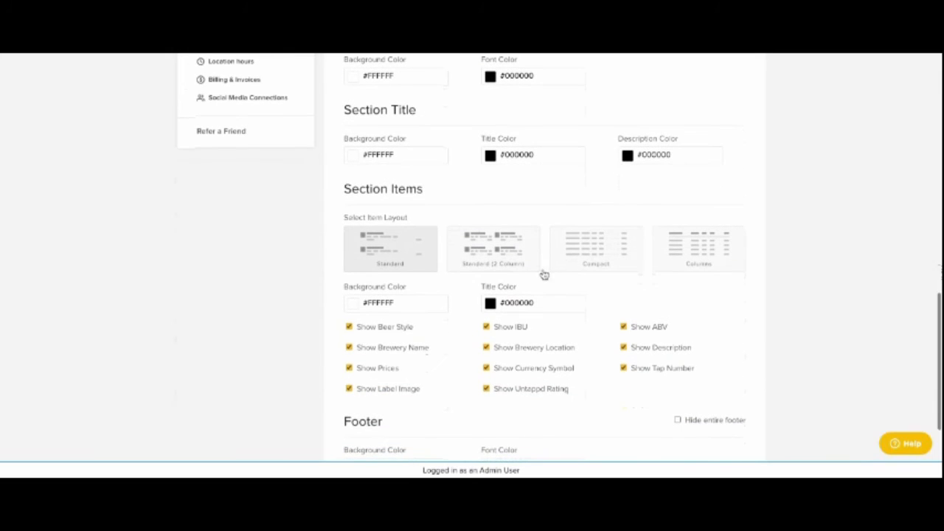
scroll(284, 240, up, 1)
scroll(284, 239, down, 3)
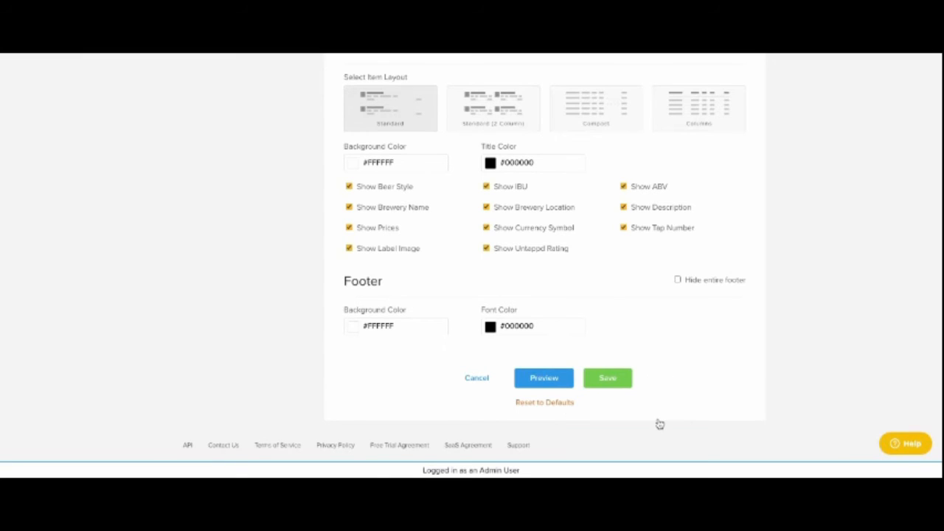
click(608, 378)
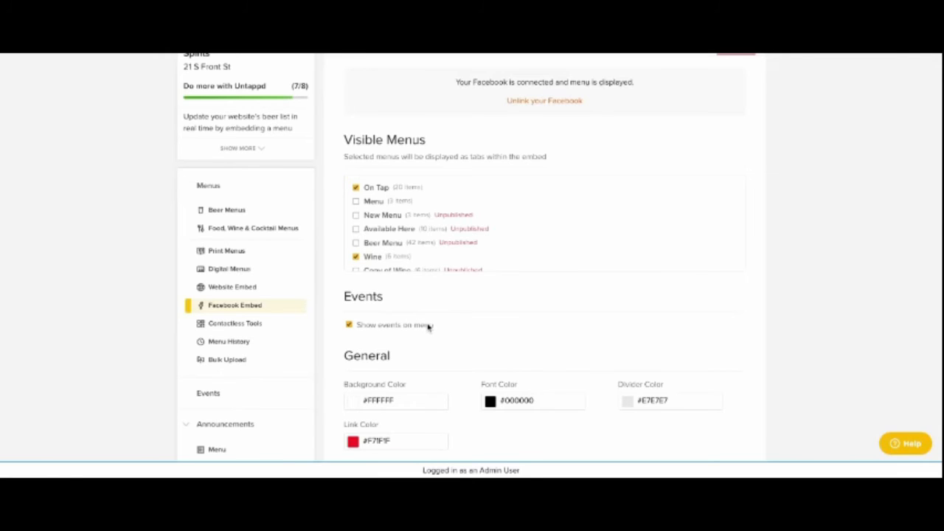
- Look through the Facebook embed's visible menus, events, colors, fonts, header, item layout and footer settings
scroll(431, 329, up, 1)
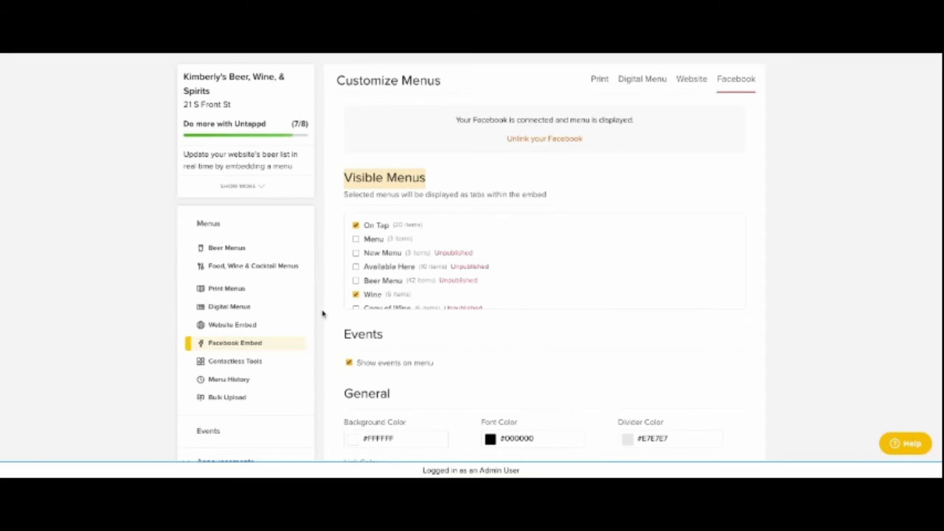
scroll(435, 278, down, 3)
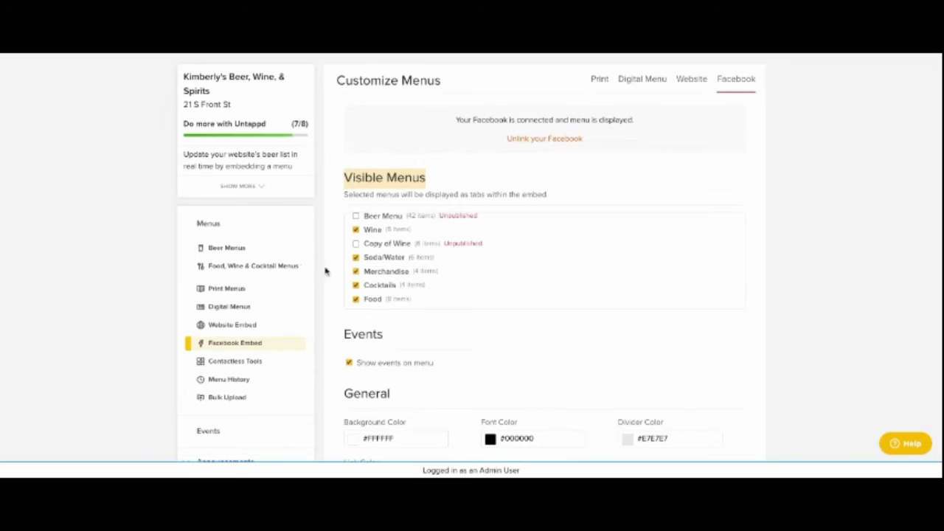
scroll(425, 292, down, 1)
scroll(514, 388, down, 2)
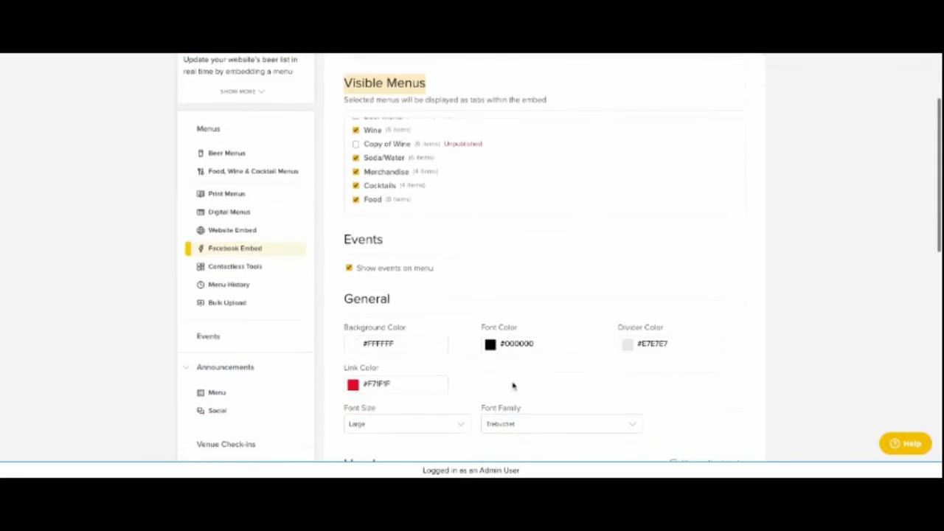
scroll(473, 377, down, 1)
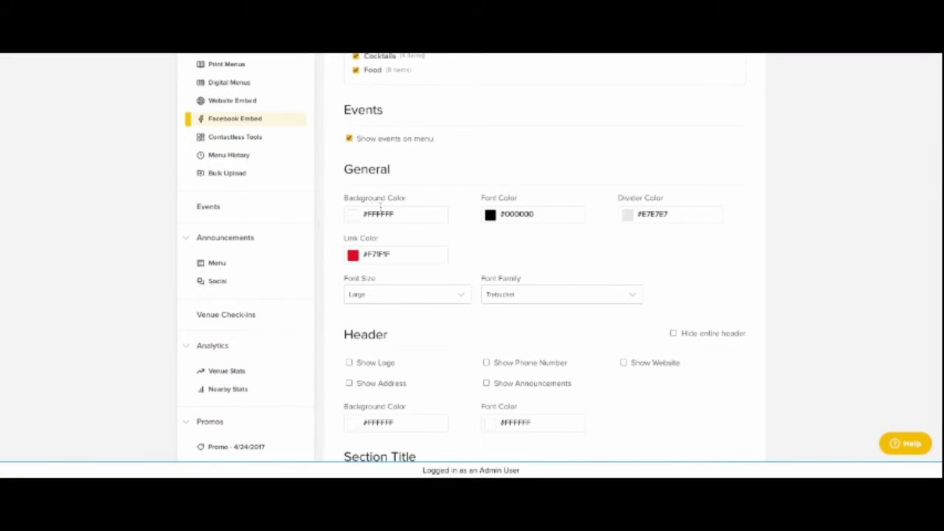
scroll(481, 254, down, 1)
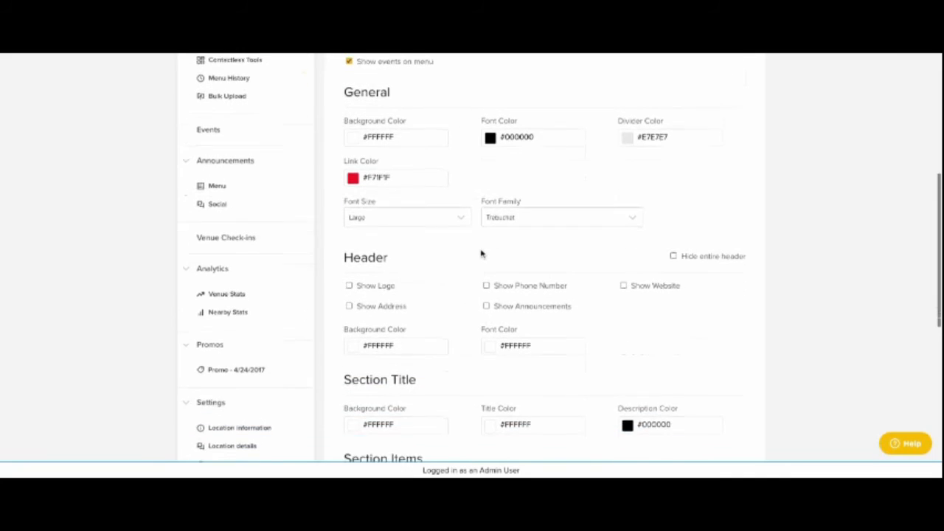
scroll(463, 251, down, 3)
scroll(468, 256, down, 2)
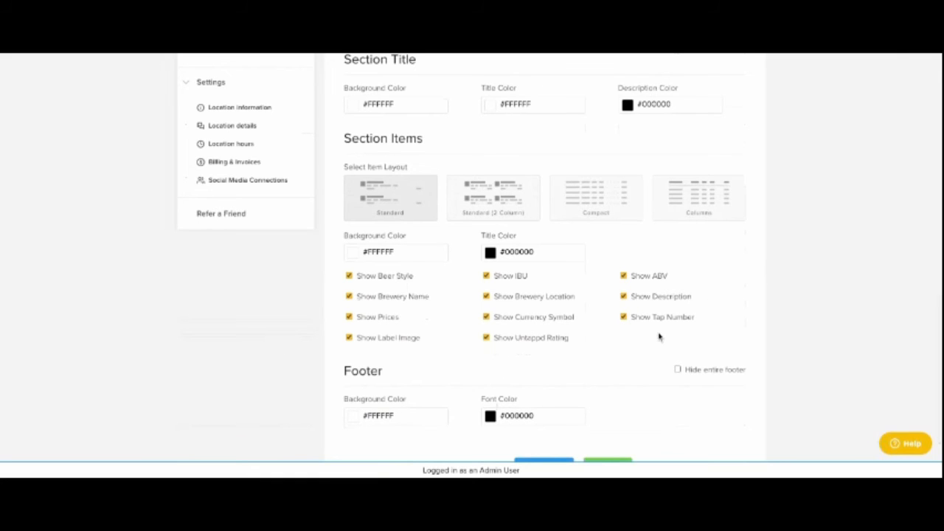
scroll(655, 342, down, 2)
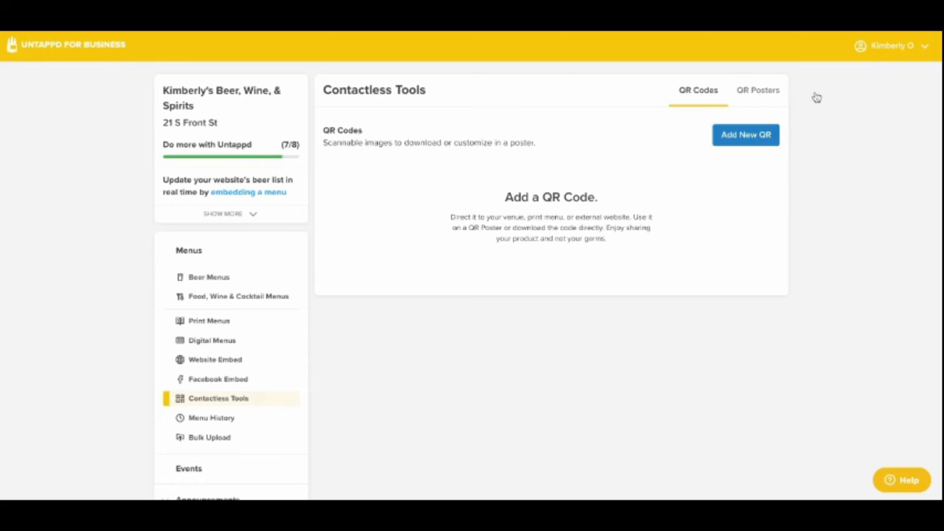
- Create a QR code named My QR Code with the Untappd venue page as its destination and save it
text(My QR Code)
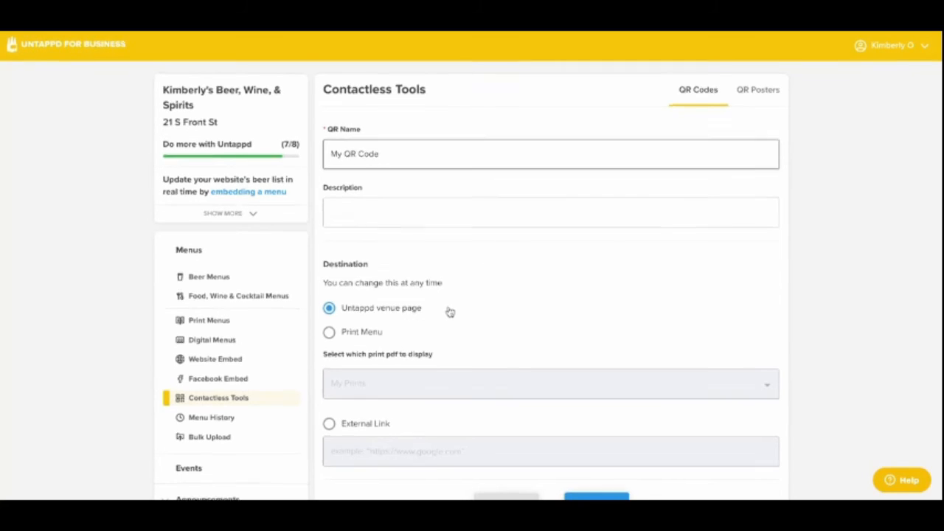
scroll(450, 313, down, 1)
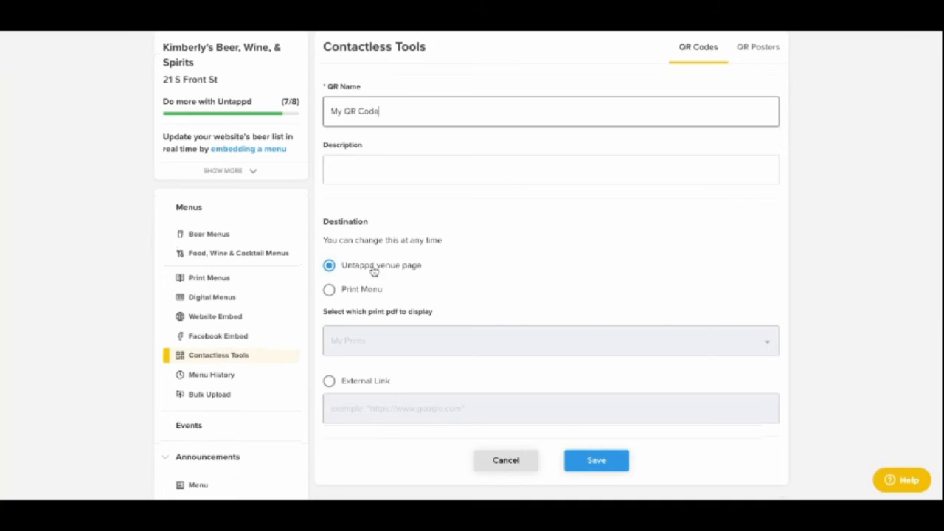
click(330, 290)
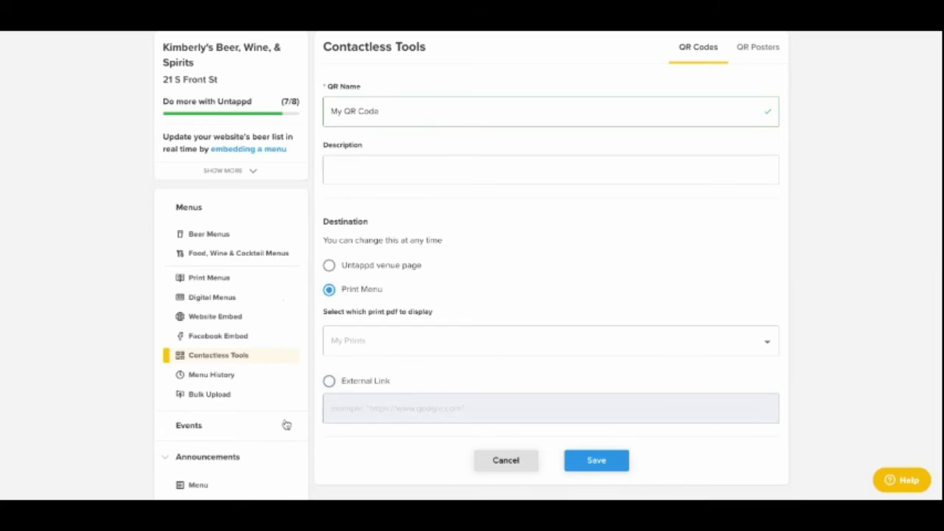
click(329, 380)
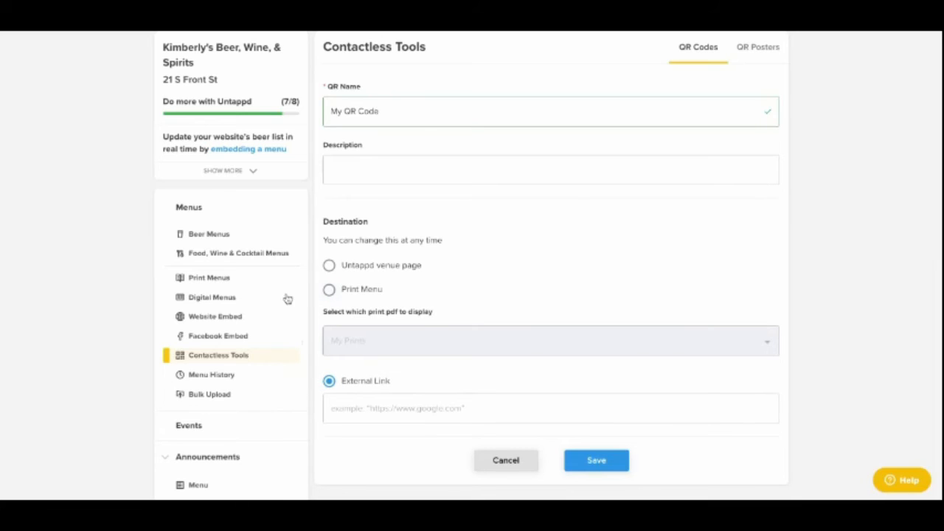
click(329, 266)
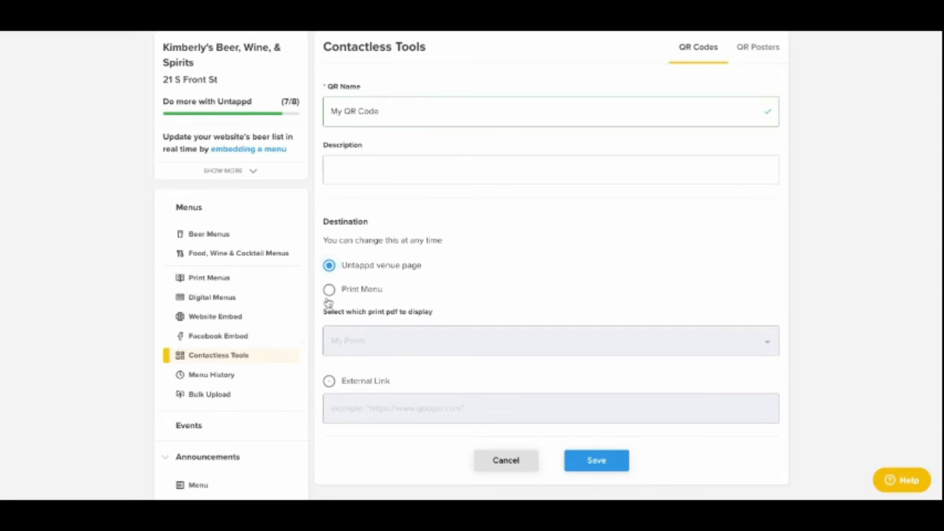
click(596, 461)
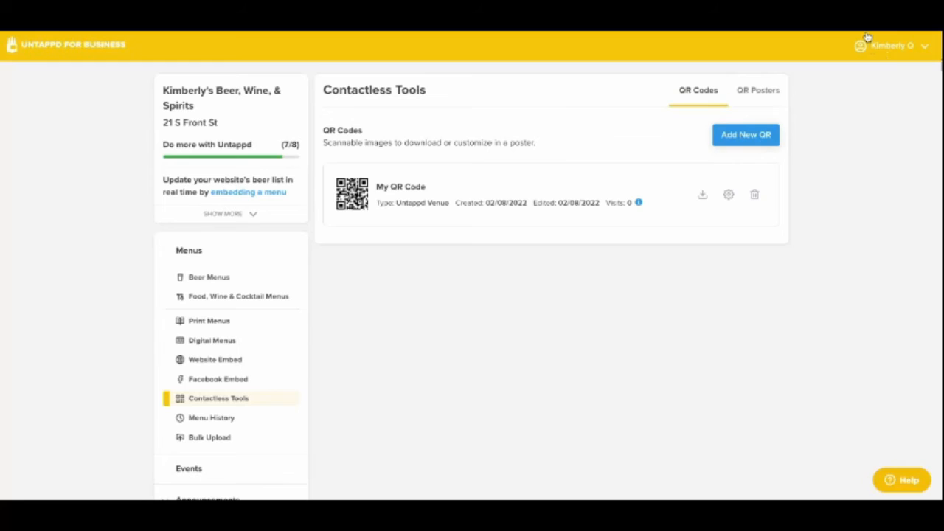
- Start a new QR poster, preview the Double QR theme and choose the Single QR theme
click(758, 90)
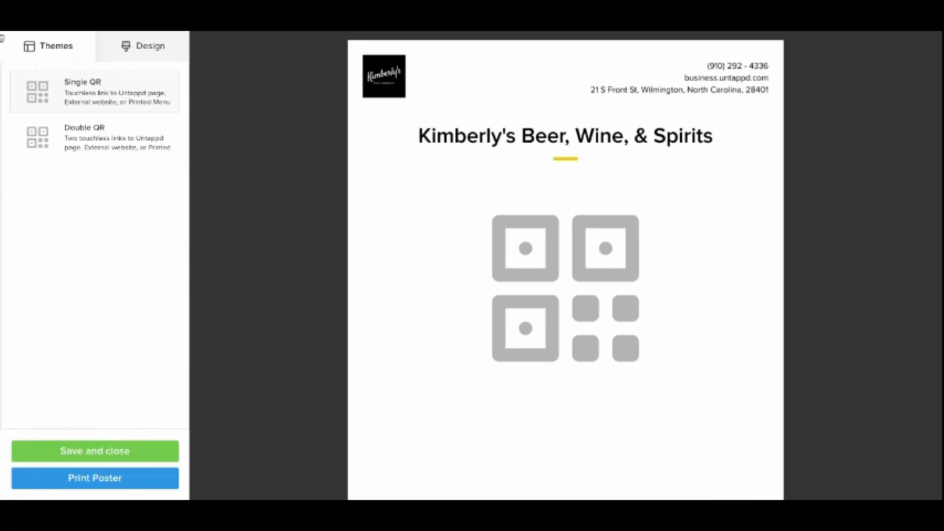
click(3, 115)
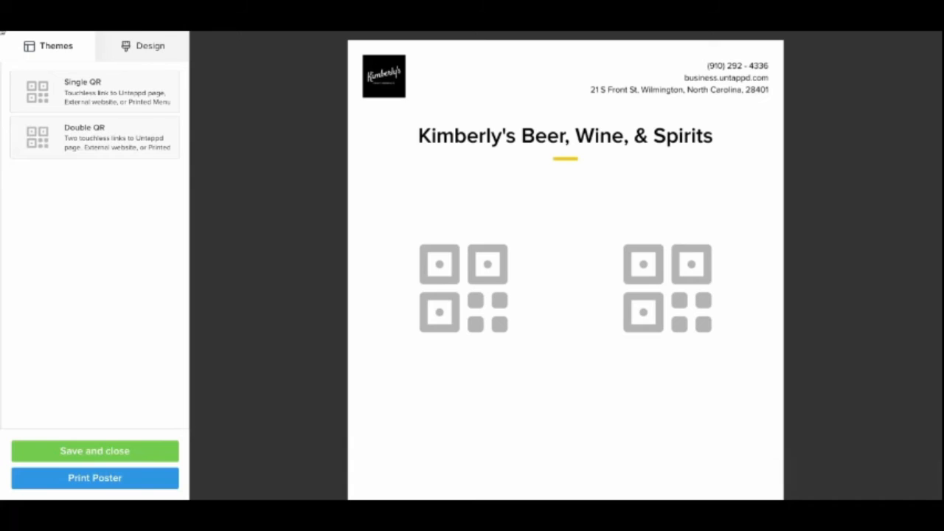
click(94, 91)
- Assign My QR Code as the poster's primary QR code and review its title, description and header options
click(143, 45)
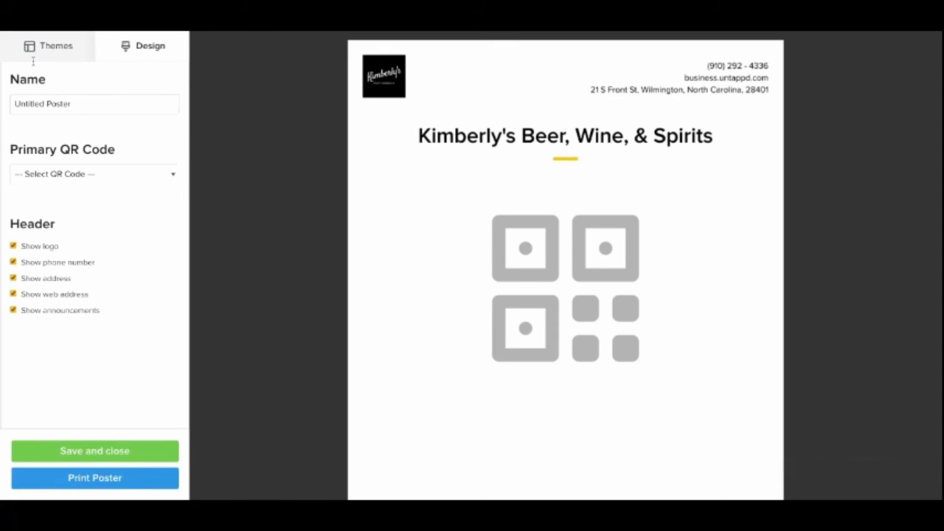
click(12, 149)
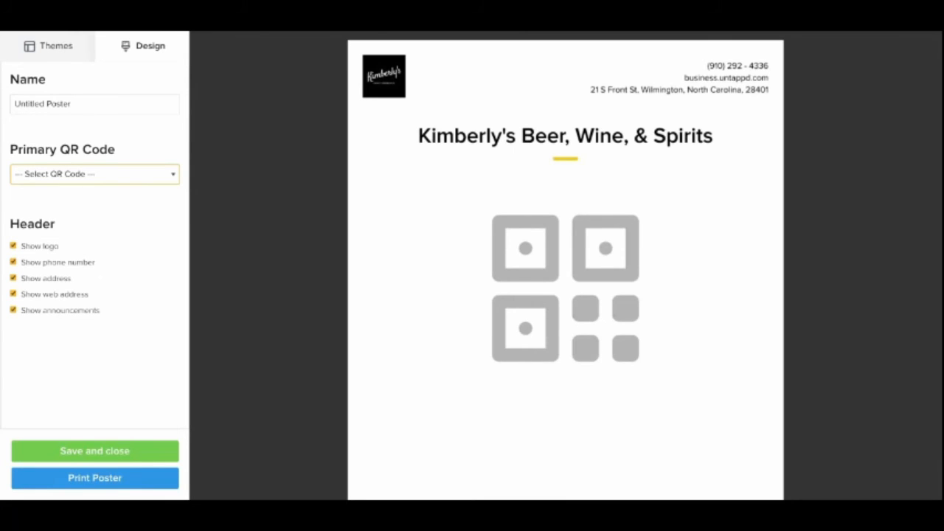
click(5, 164)
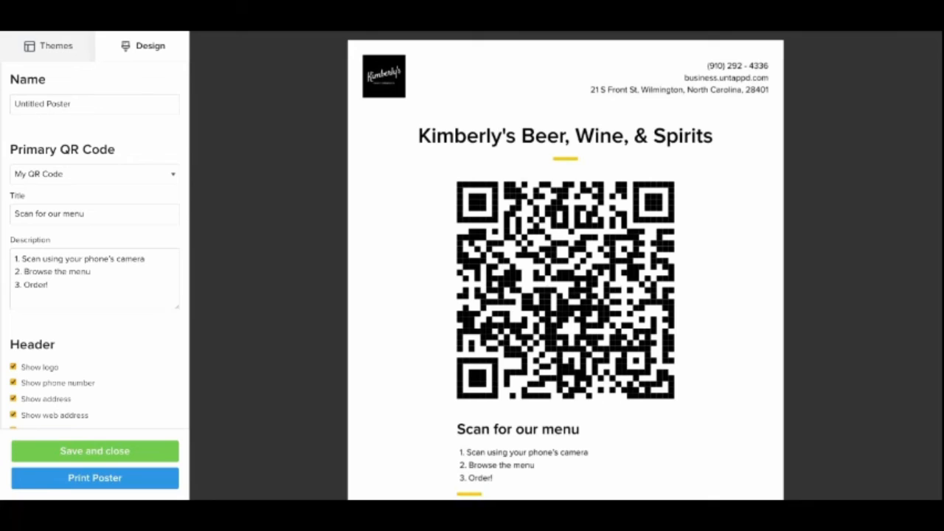
scroll(95, 247, down, 1)
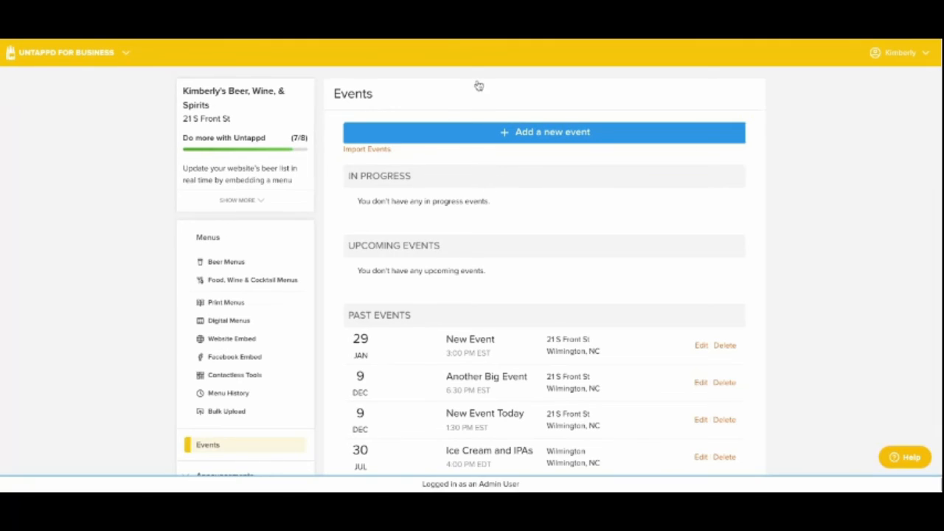
- Open a blank new event form and go through its link, description and end time fields
click(484, 132)
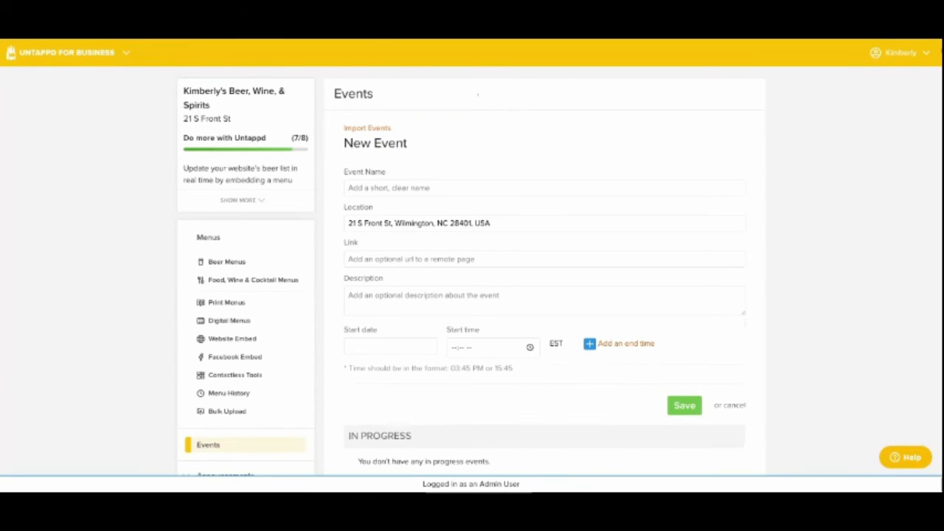
click(389, 254)
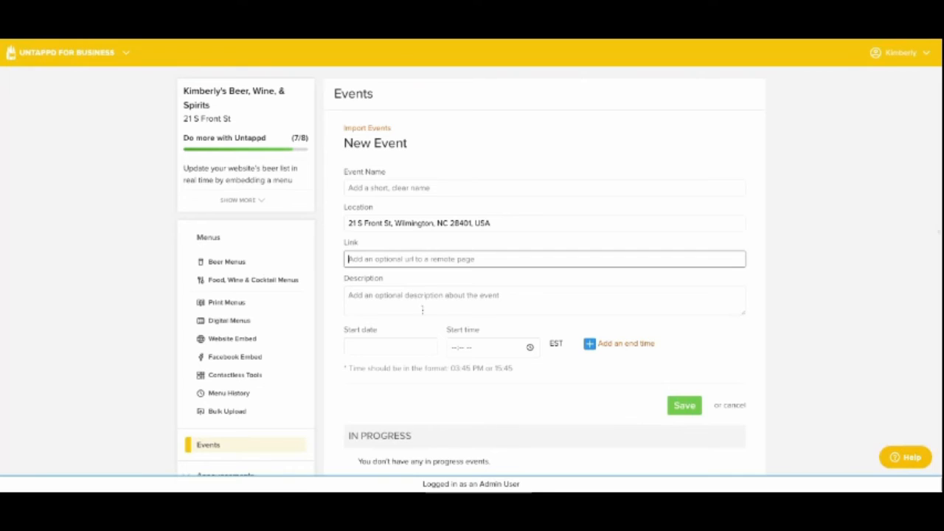
click(397, 313)
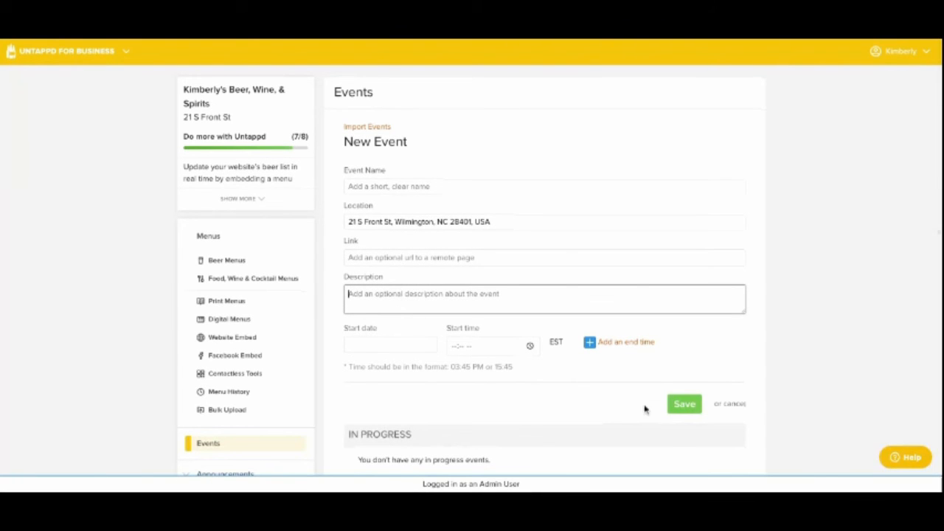
click(623, 341)
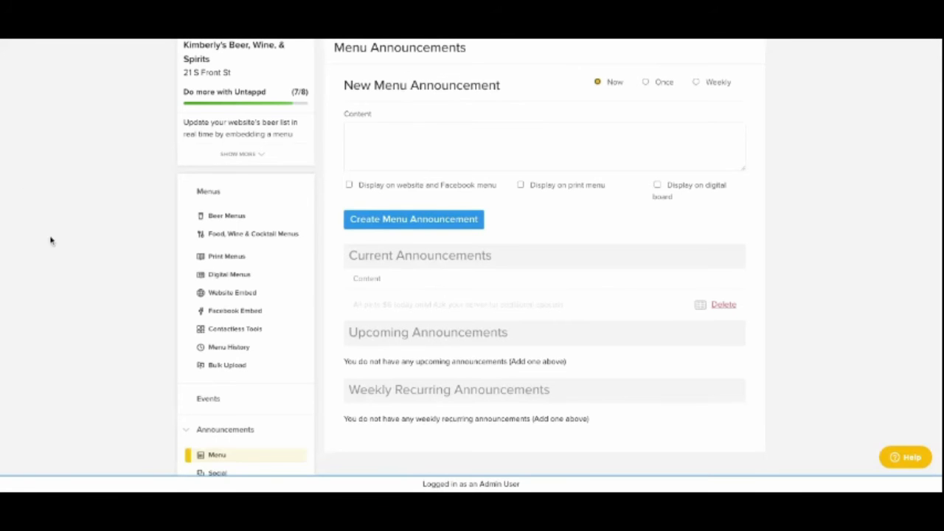
- Compare the Once and Weekly scheduling options for a new menu announcement and return it to Now
scroll(43, 405, down, 1)
scroll(43, 404, down, 1)
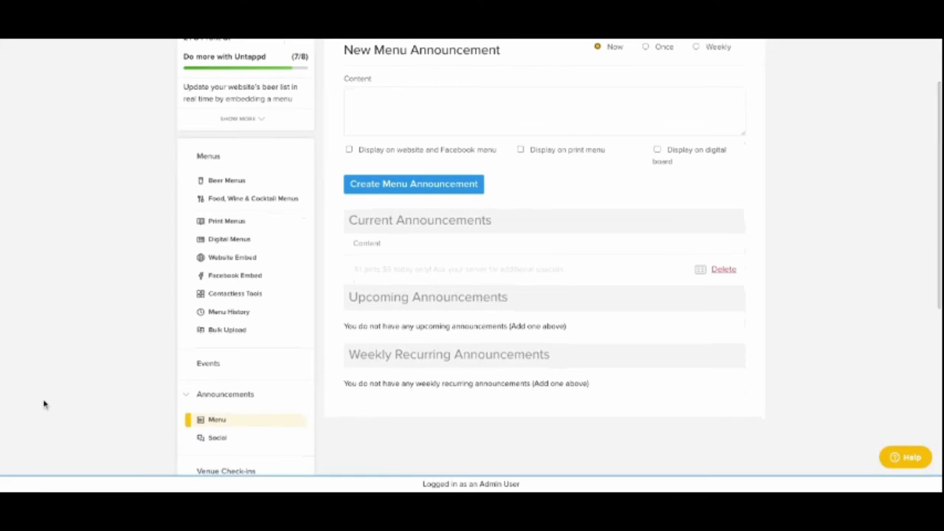
scroll(43, 404, down, 1)
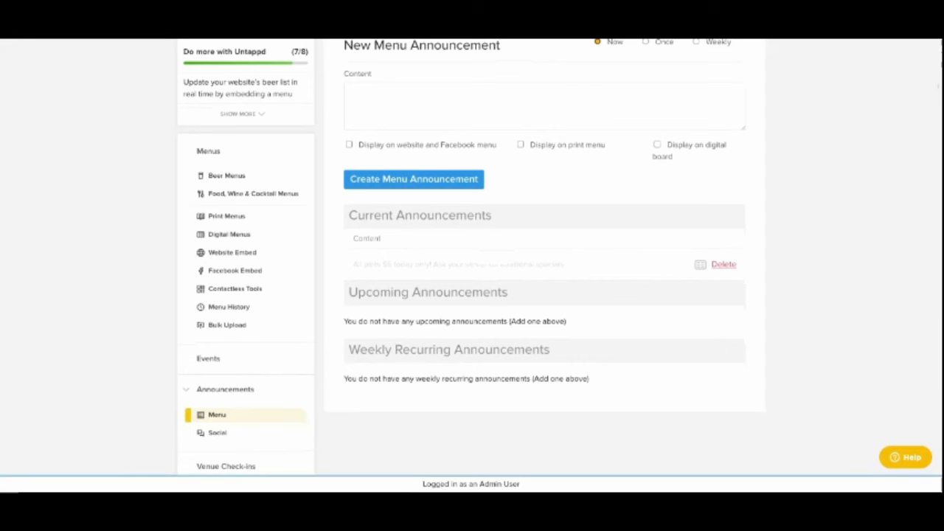
scroll(424, 101, up, 2)
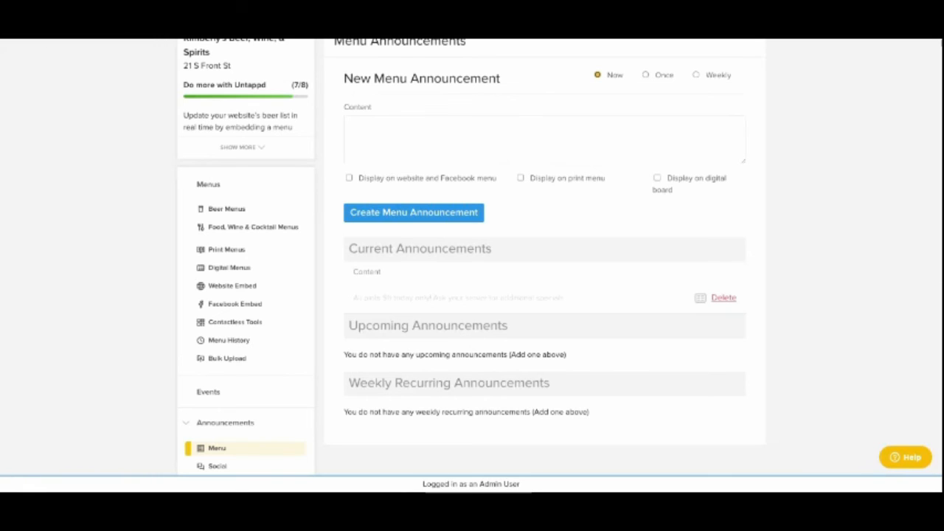
click(646, 74)
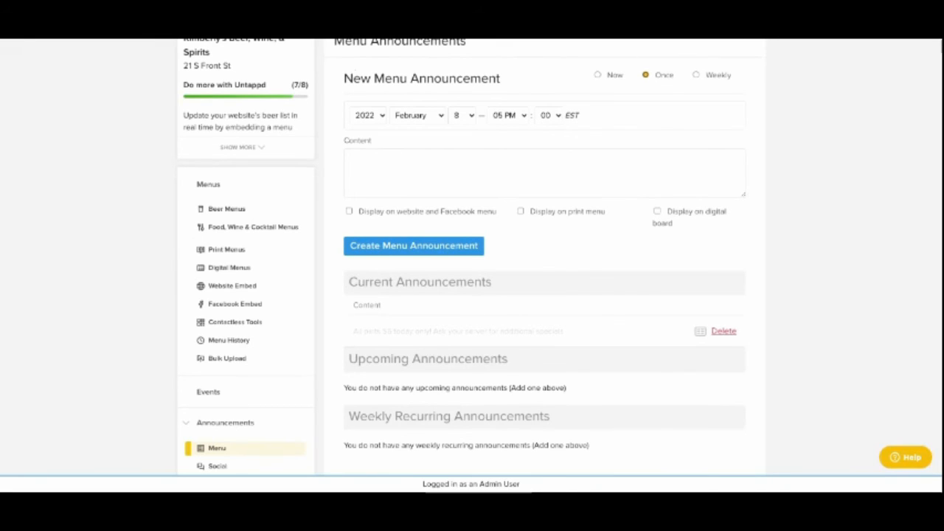
click(695, 74)
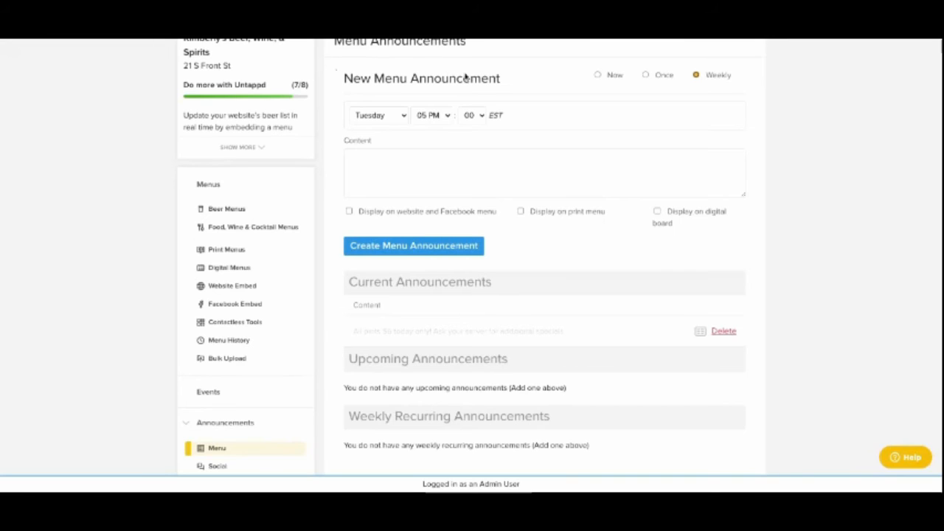
click(598, 74)
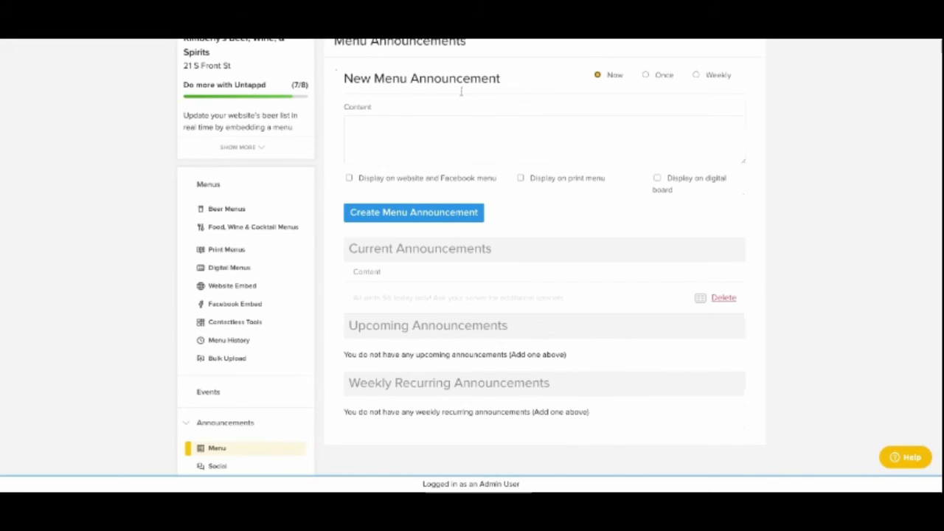
- Mark the new menu announcement for display on the website and Facebook menu, print menu and digital board
key(Tab)
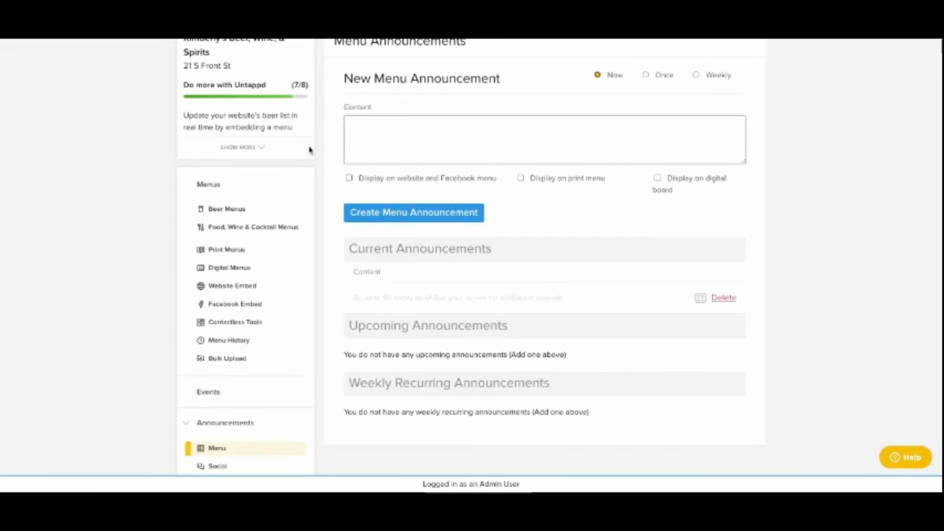
click(349, 178)
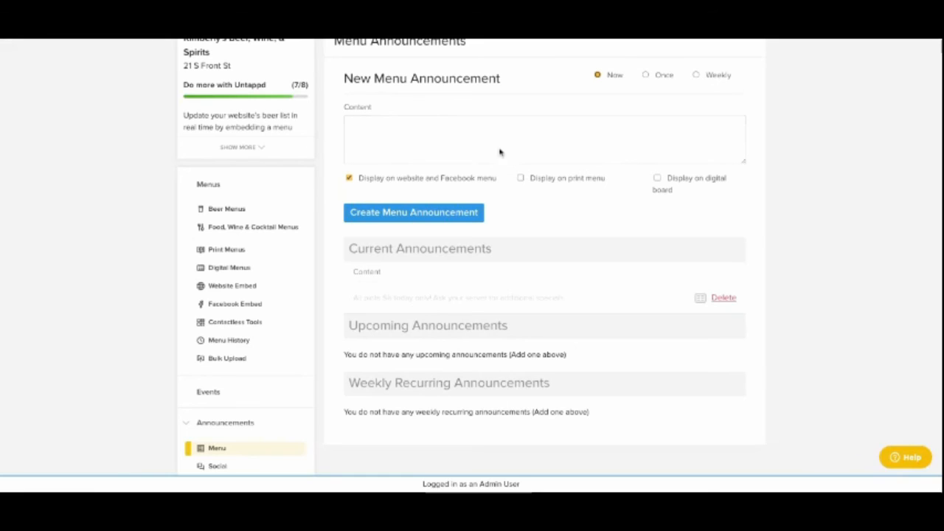
click(521, 178)
click(677, 172)
scroll(70, 376, down, 3)
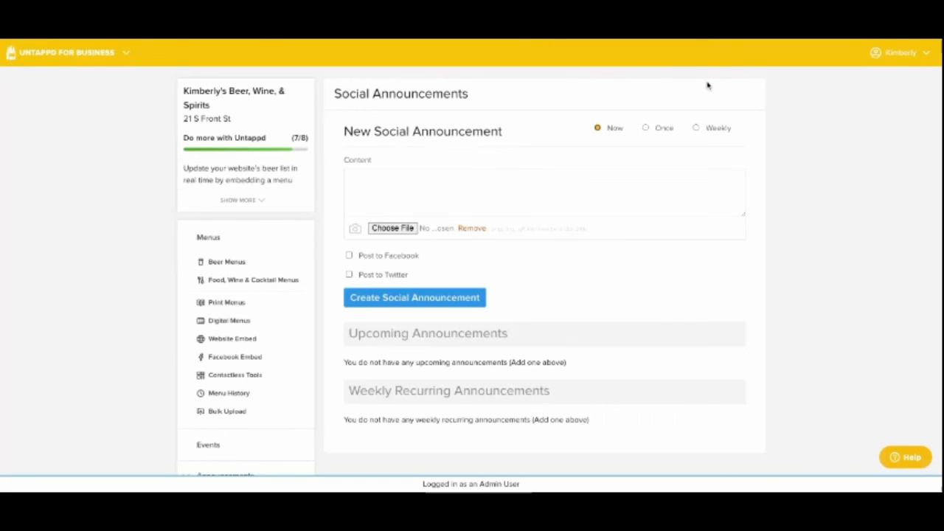
- Set the new social announcement to a weekly schedule, review its content and image fields, and choose Post to Twitter
click(646, 128)
click(696, 128)
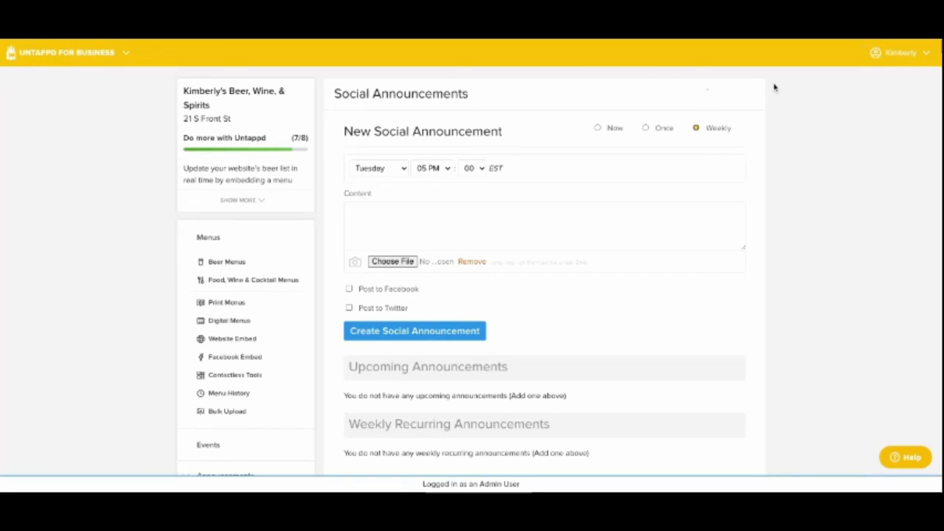
click(420, 204)
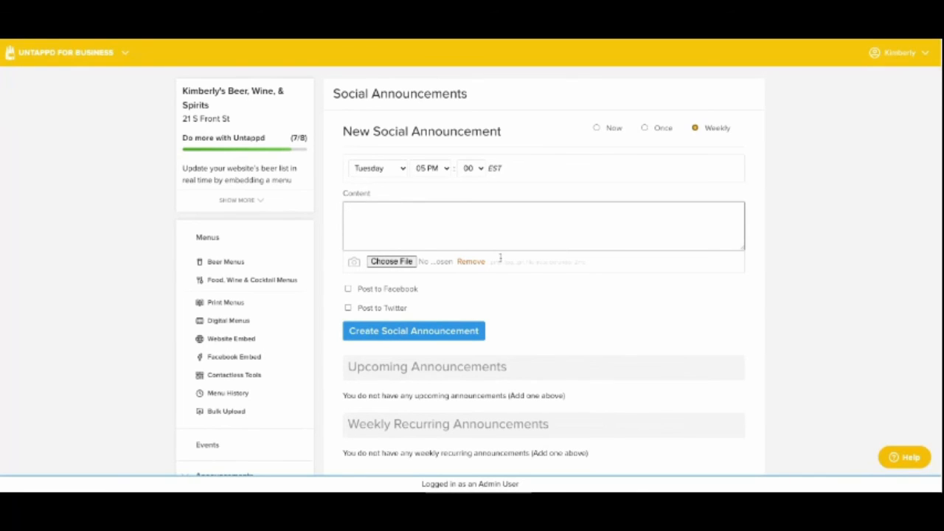
drag(494, 261, 586, 262)
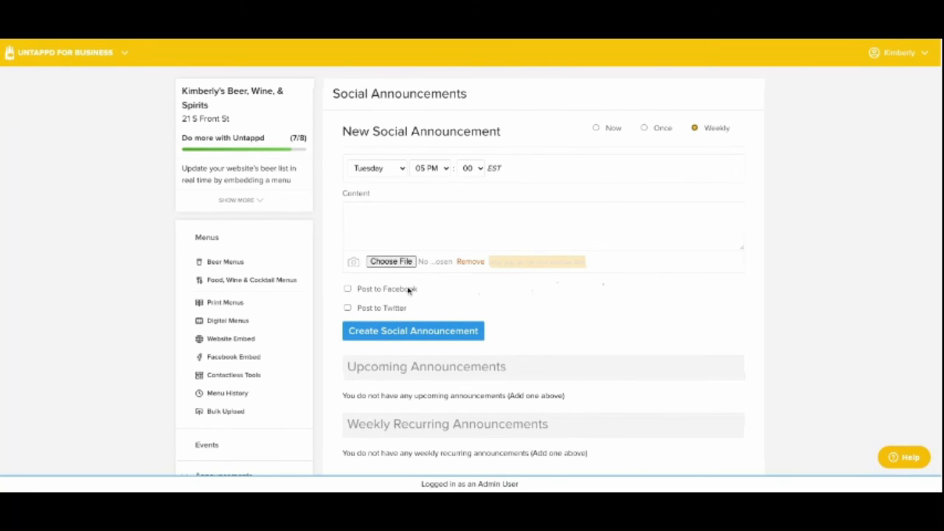
scroll(286, 304, down, 1)
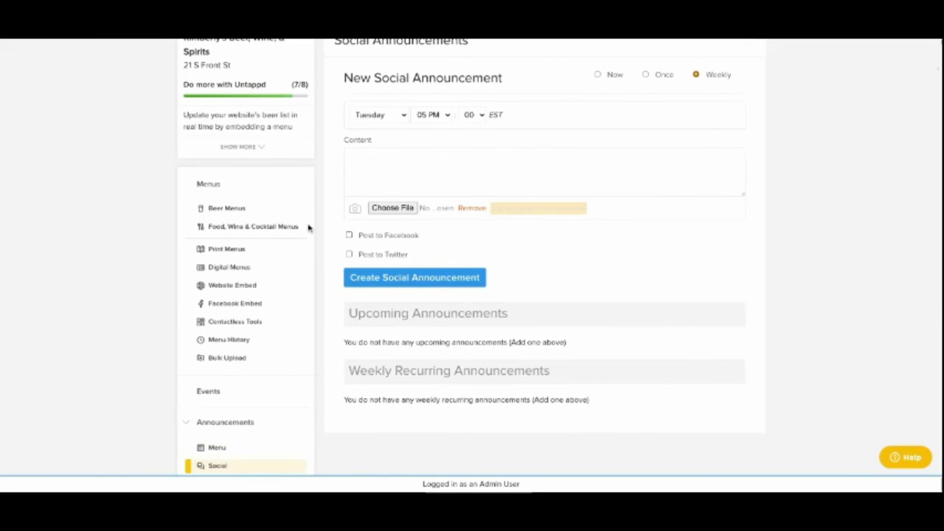
click(349, 253)
scroll(296, 253, up, 1)
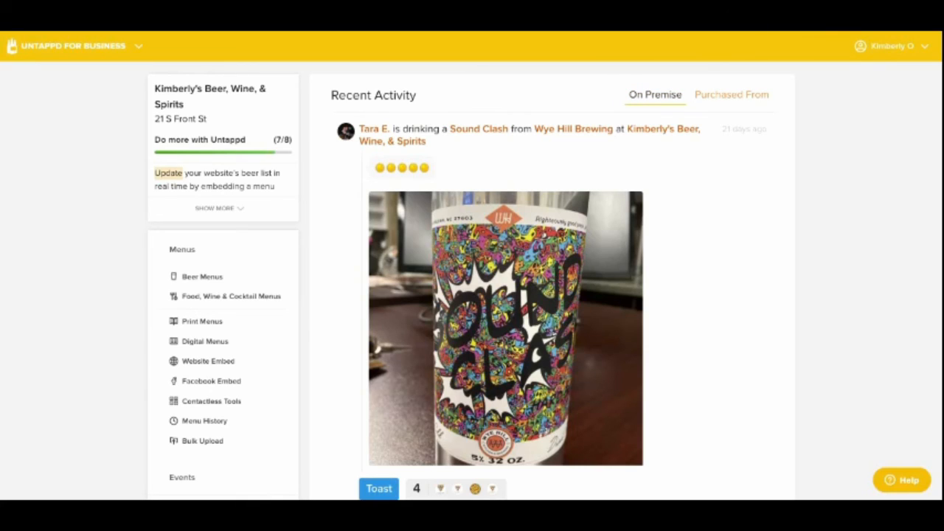
- Look through the recent on-premise venue check-ins, including the comment field under the Sound Clash check-in
scroll(615, 214, down, 3)
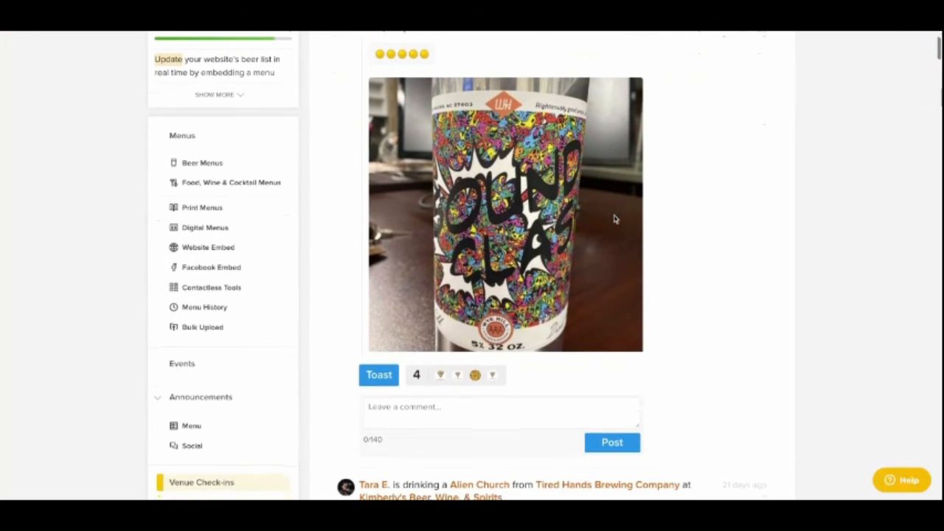
scroll(615, 219, down, 3)
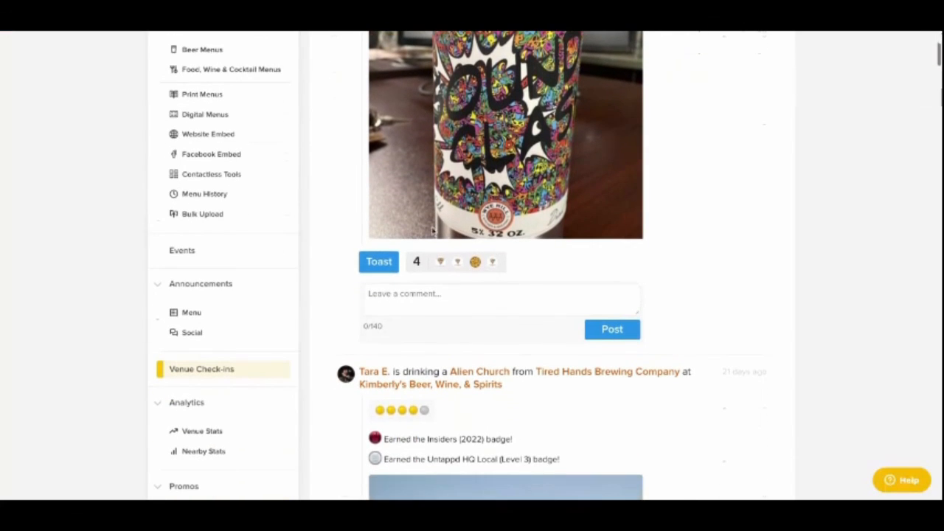
scroll(353, 265, down, 1)
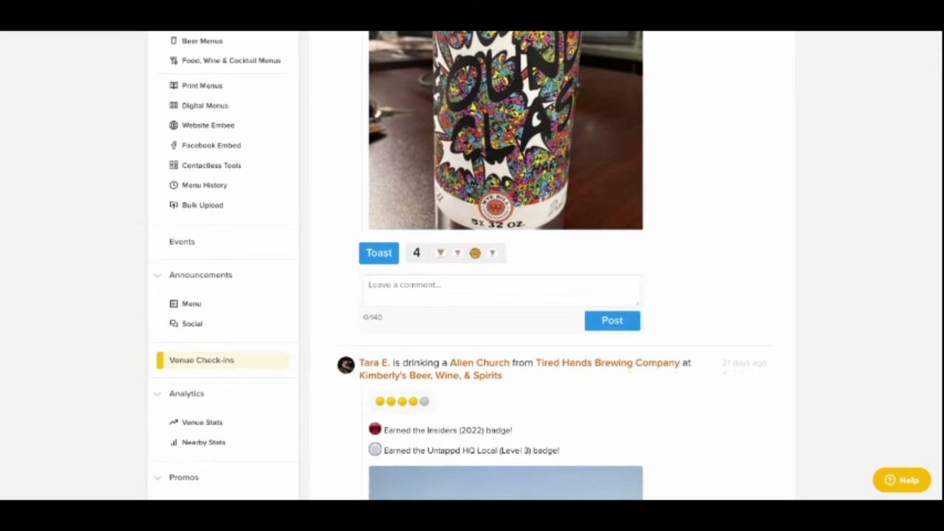
click(432, 298)
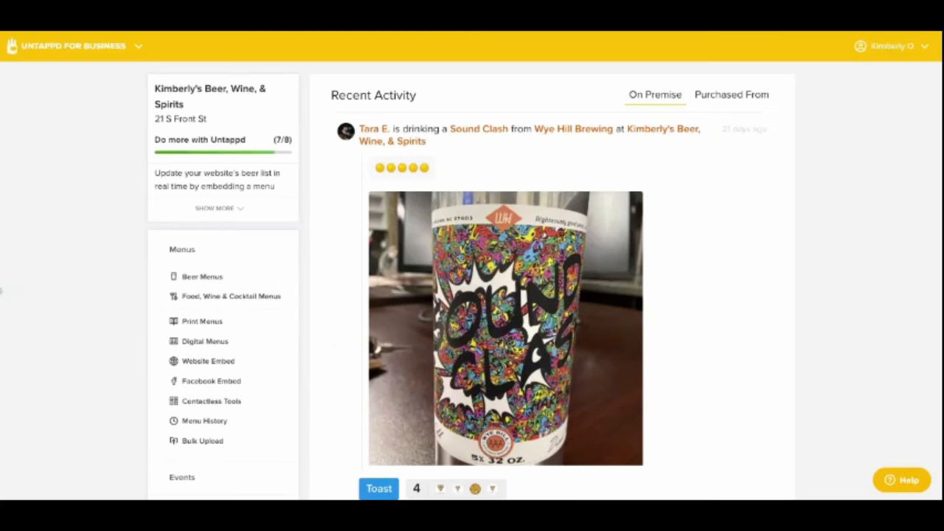
scroll(472, 265, down, 5)
scroll(110, 287, down, 3)
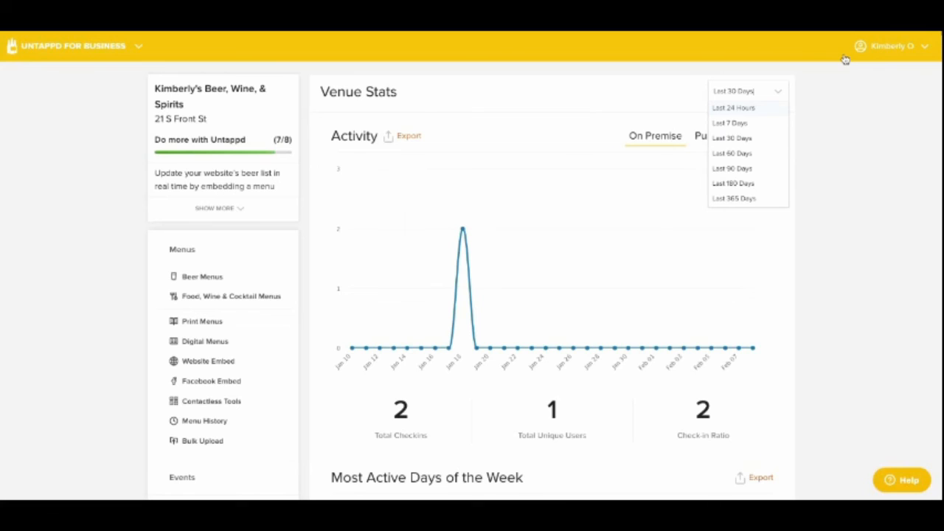
- Show the venue stats for the last 365 days and examine the activity chart and total check-ins
click(734, 199)
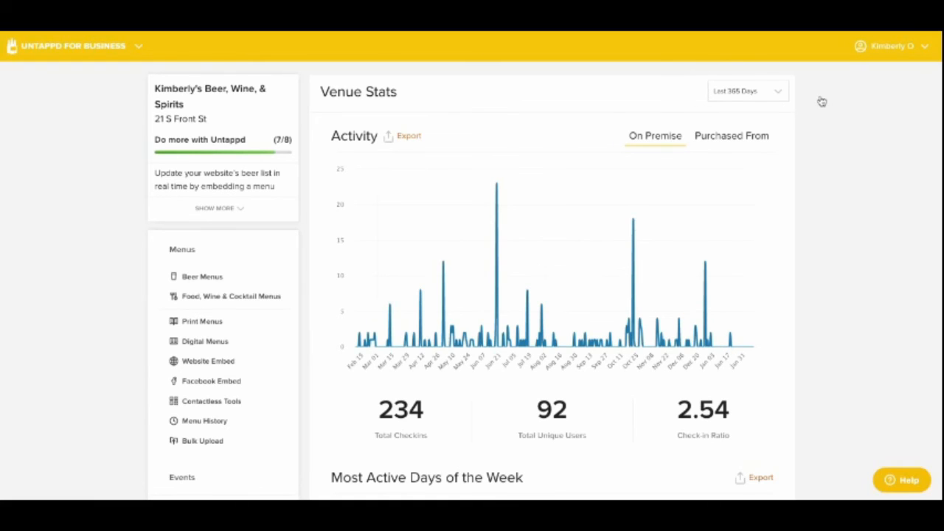
scroll(320, 232, down, 3)
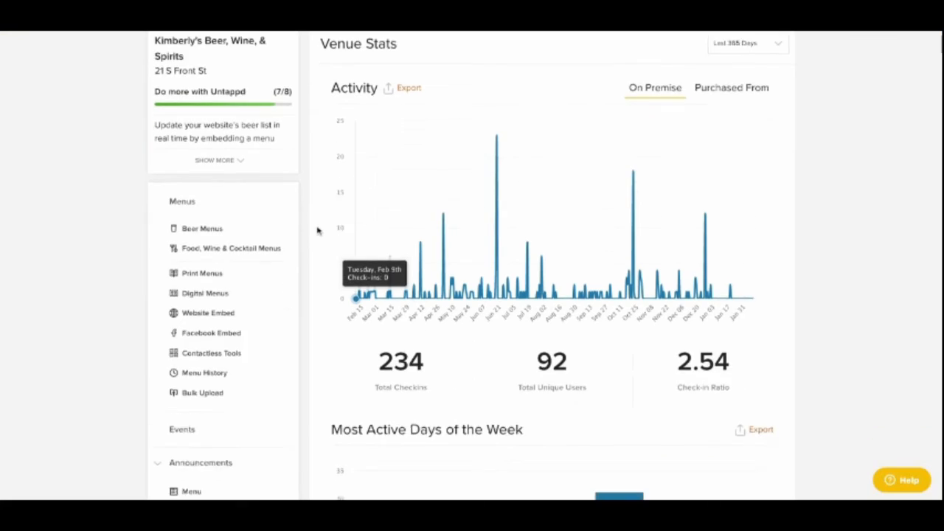
scroll(301, 249, down, 1)
drag(349, 177, 426, 199)
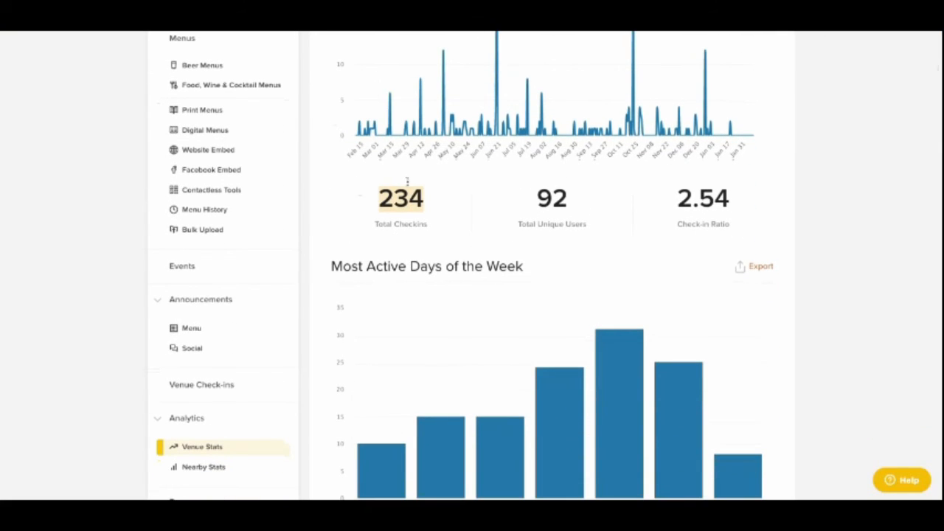
- Examine the venue's most active days of the week, Untappd menu views and venue alert subscriptions
scroll(435, 205, down, 2)
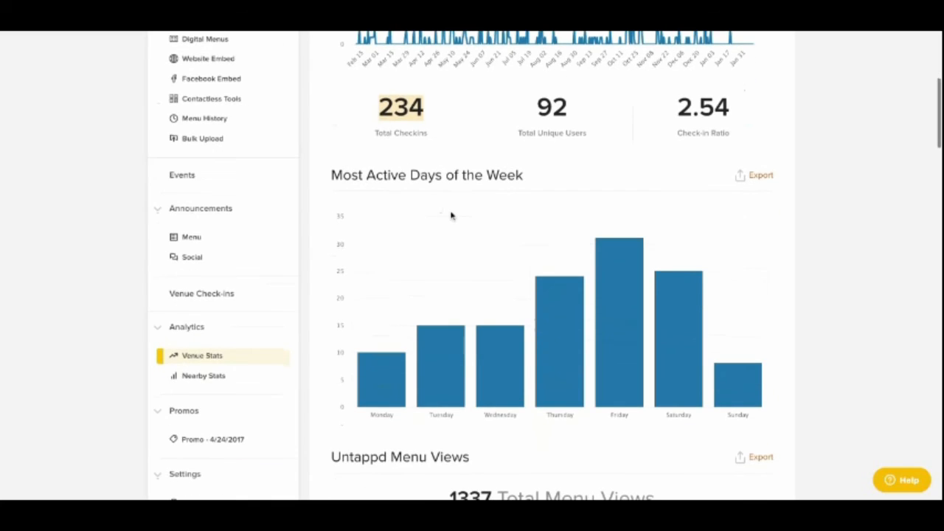
scroll(451, 215, down, 3)
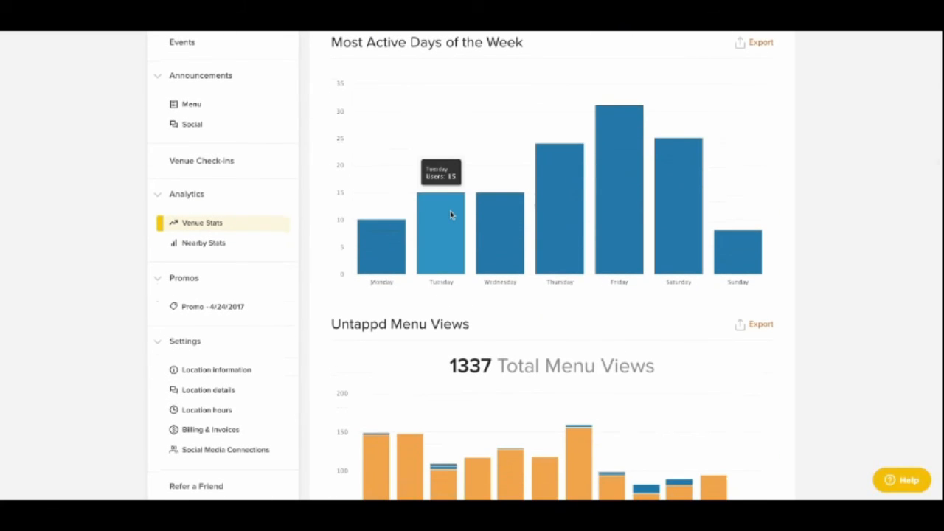
scroll(451, 215, down, 3)
scroll(451, 214, down, 2)
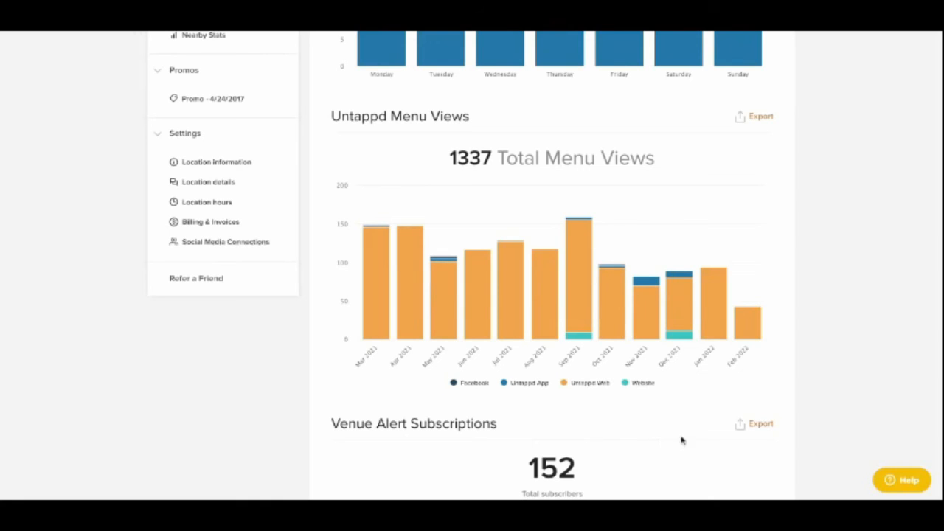
scroll(575, 476, down, 2)
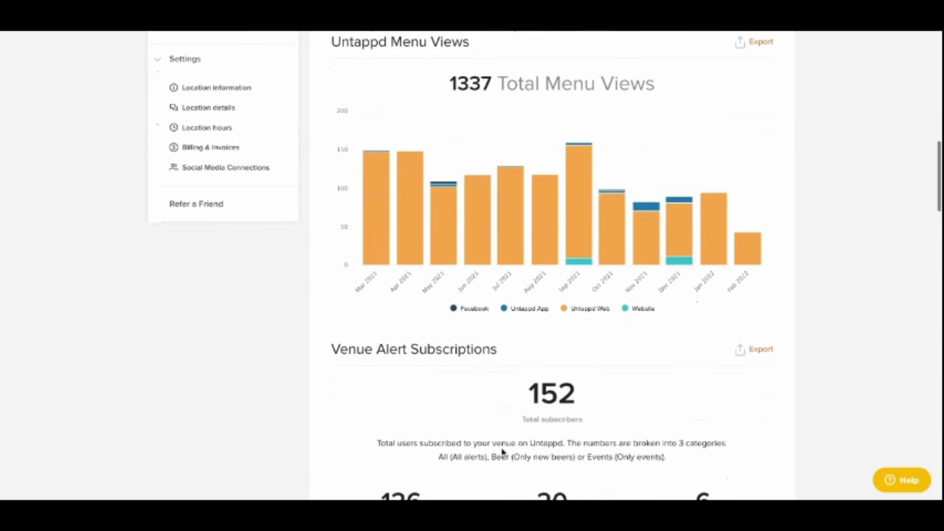
scroll(502, 450, down, 1)
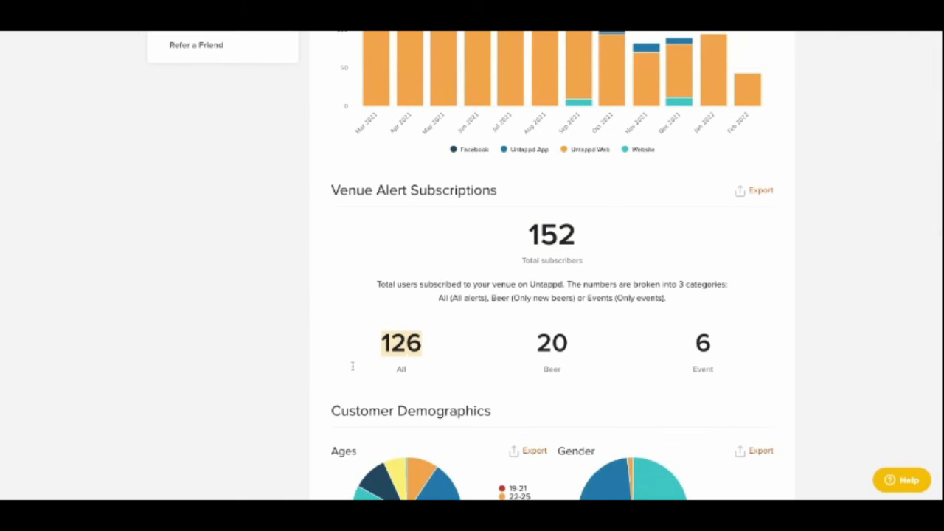
- Examine the customer demographics, the popular beers, and the top rated beers and styles at the venue
scroll(497, 383, down, 3)
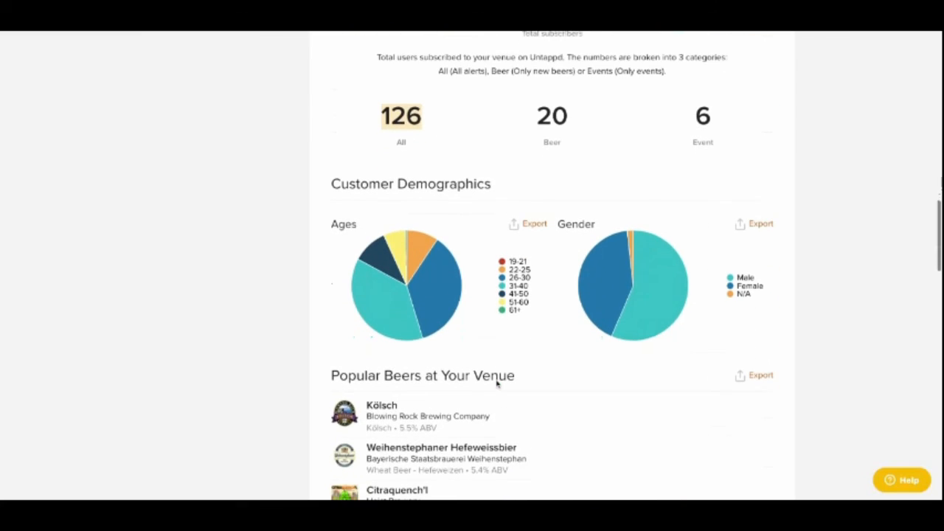
scroll(584, 385, down, 1)
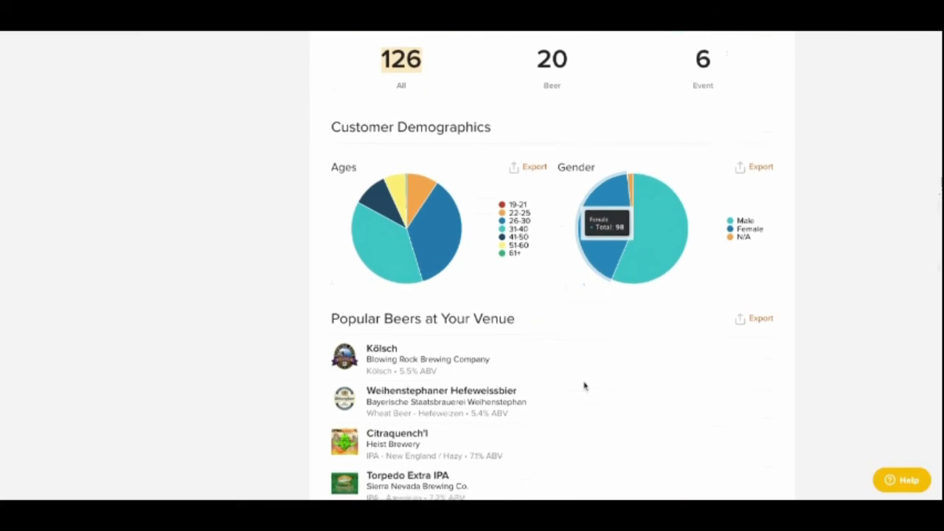
scroll(584, 385, down, 1)
scroll(616, 387, down, 2)
scroll(616, 387, down, 2)
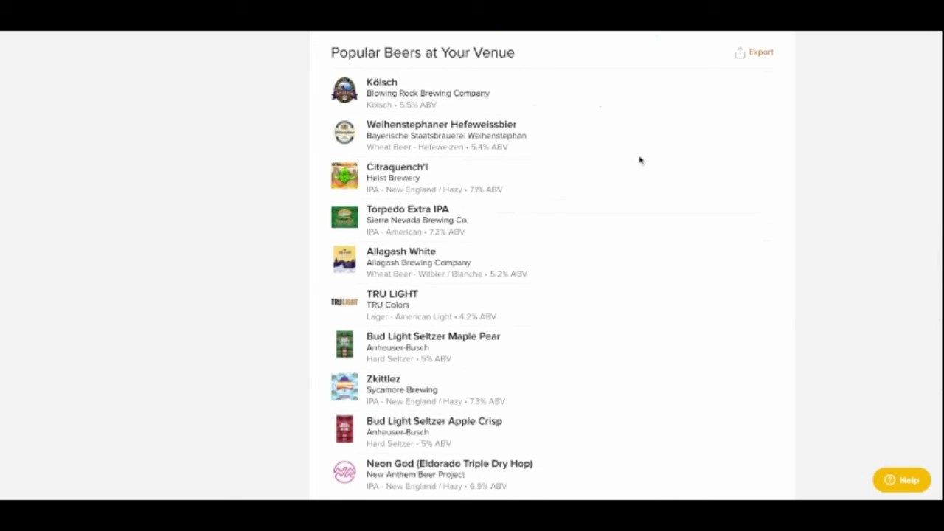
scroll(640, 161, down, 5)
scroll(641, 161, down, 2)
scroll(552, 266, down, 6)
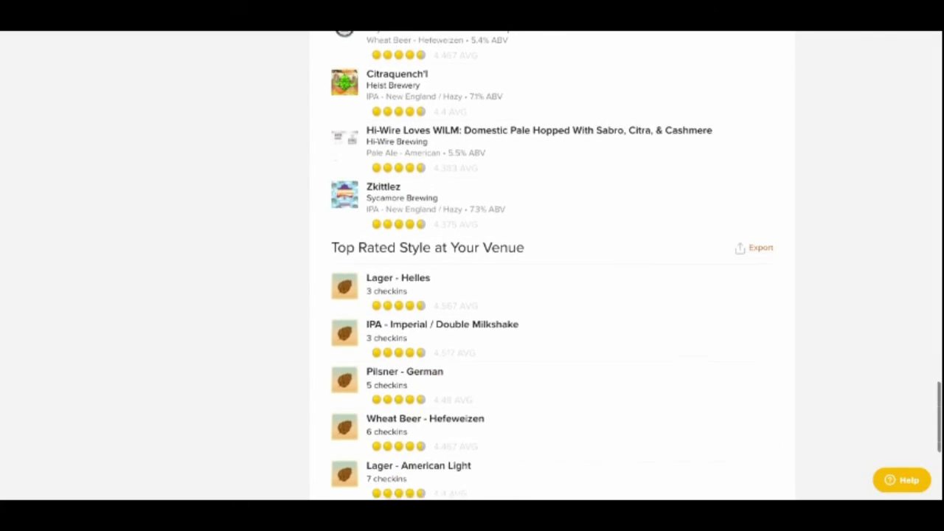
scroll(552, 266, down, 4)
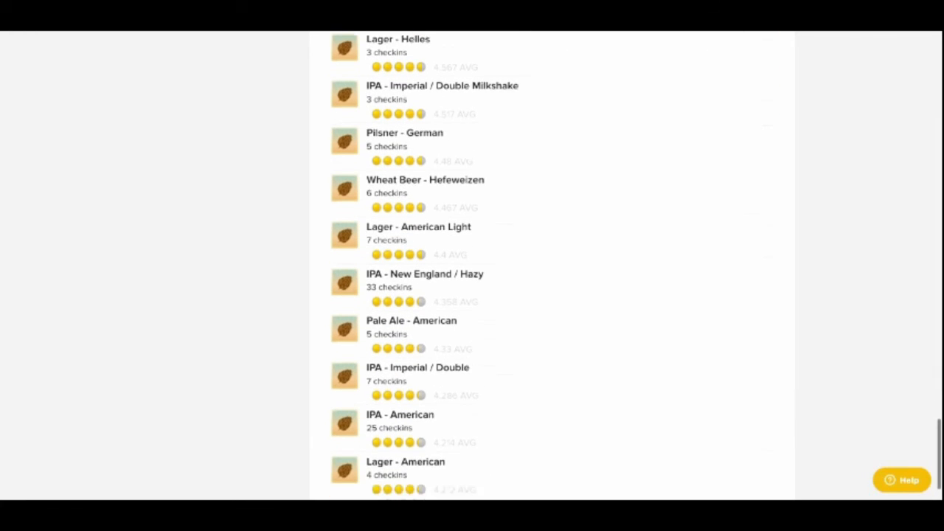
scroll(552, 265, down, 1)
- Open the nearby stats and review the available time periods and mile radius options
scroll(552, 266, up, 4)
scroll(551, 265, up, 14)
scroll(552, 266, up, 13)
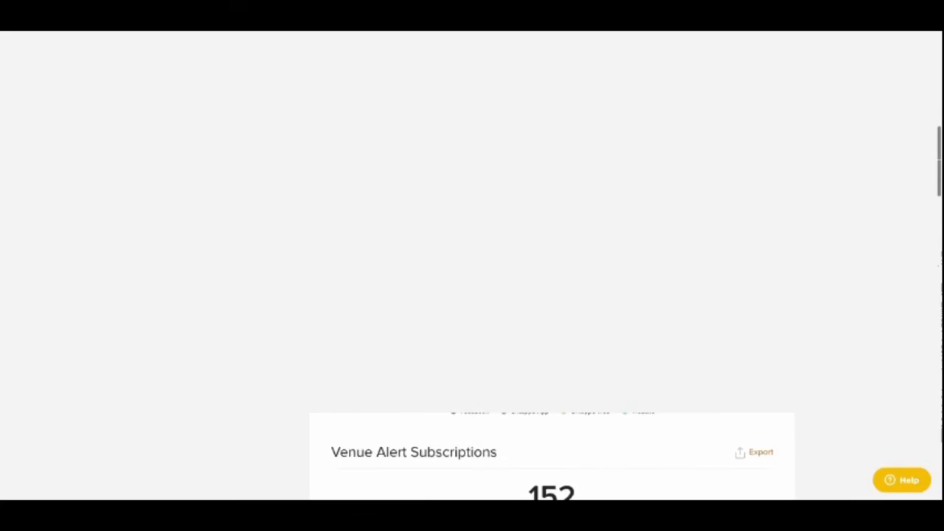
scroll(619, 67, up, 5)
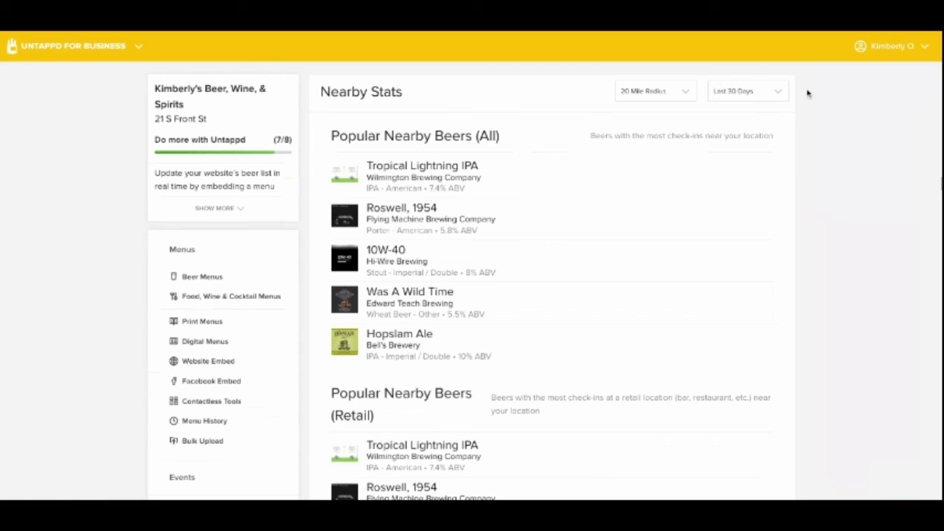
click(748, 91)
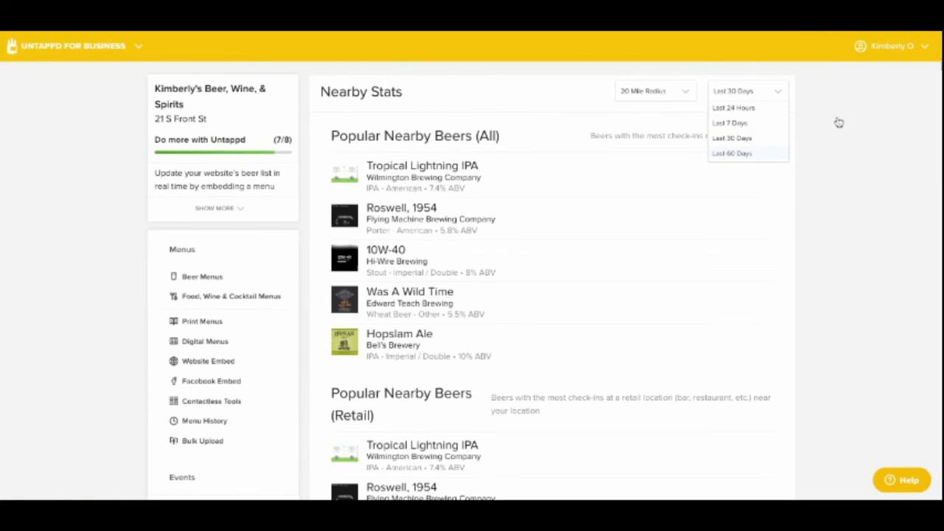
click(656, 91)
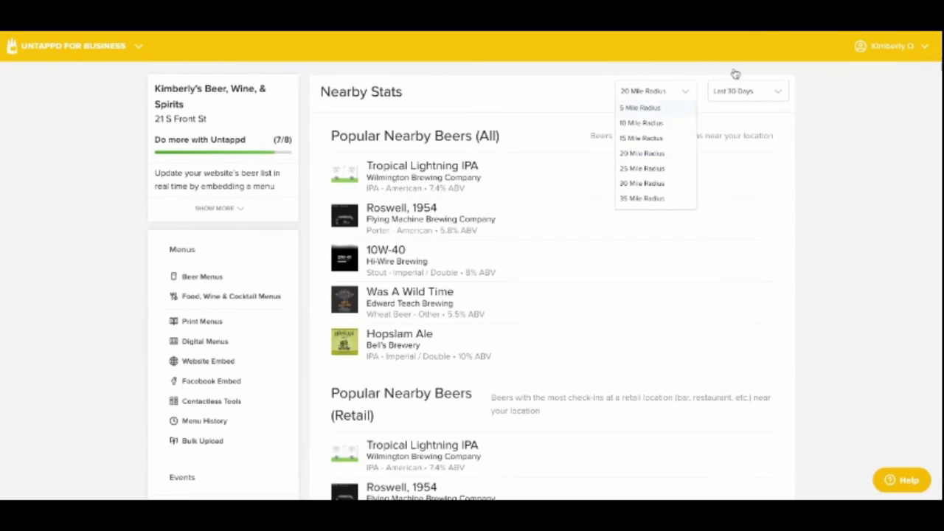
scroll(656, 152, down, 2)
scroll(646, 133, down, 3)
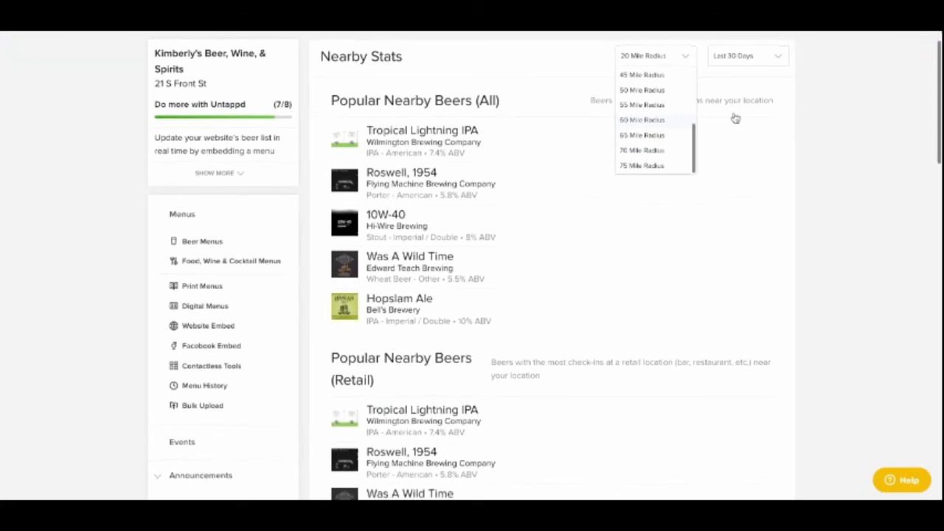
key(Escape)
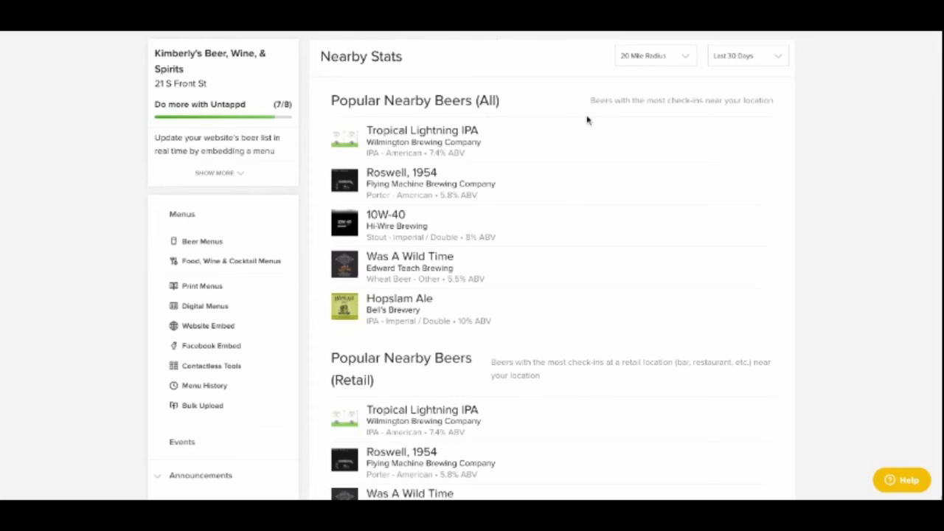
- Look through the popular nearby retail beers, the most subscribed nearby beers and the popular nearby styles
scroll(588, 118, down, 5)
scroll(588, 118, down, 2)
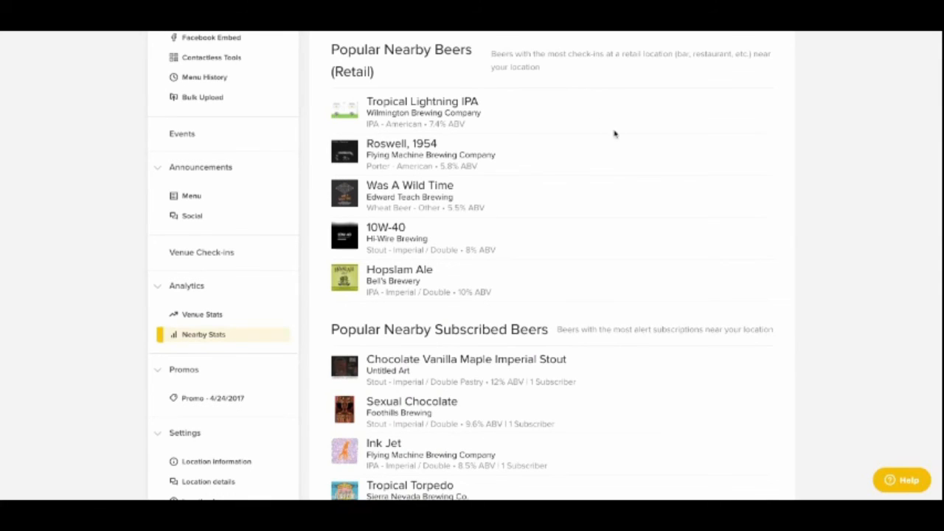
scroll(614, 133, down, 6)
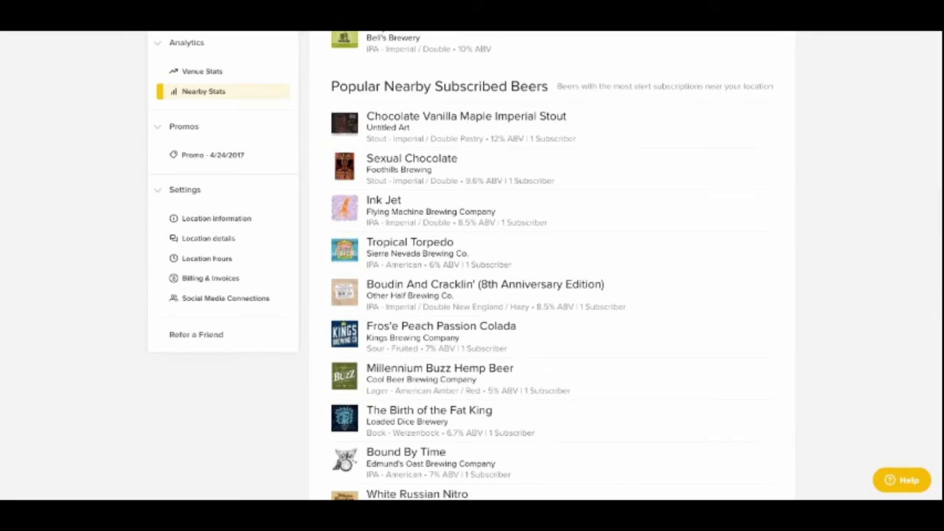
scroll(643, 137, down, 5)
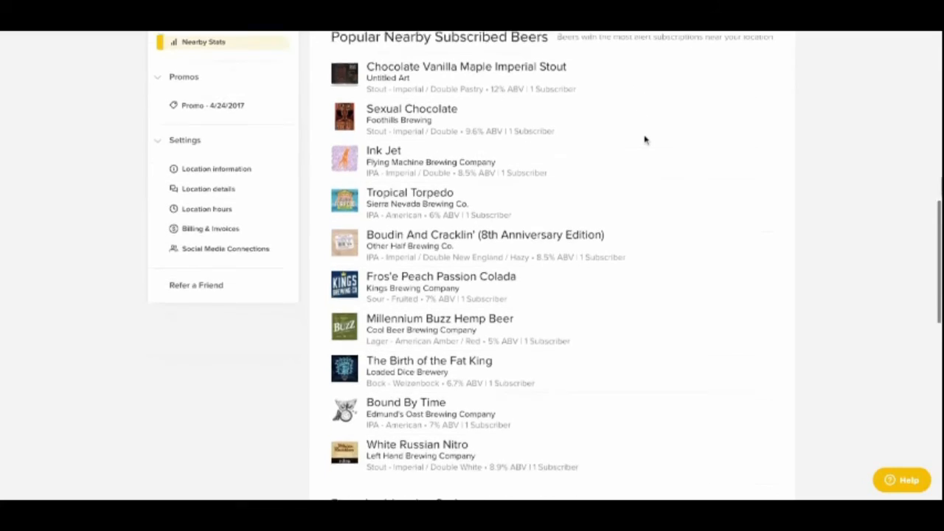
scroll(646, 142, down, 6)
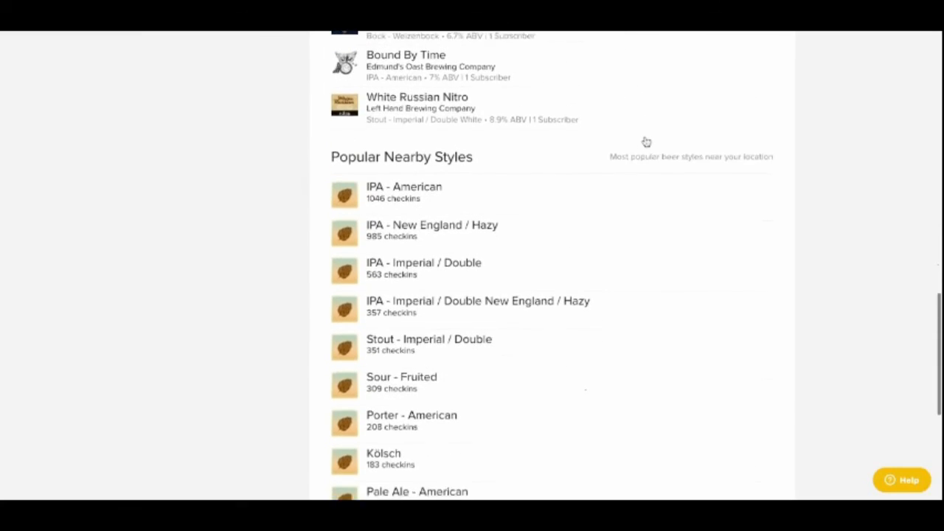
scroll(646, 142, down, 1)
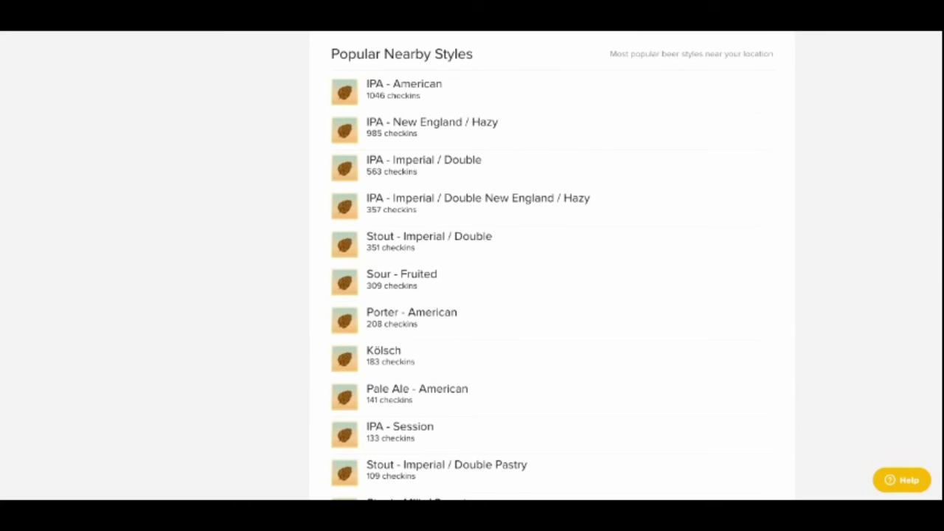
scroll(552, 265, up, 8)
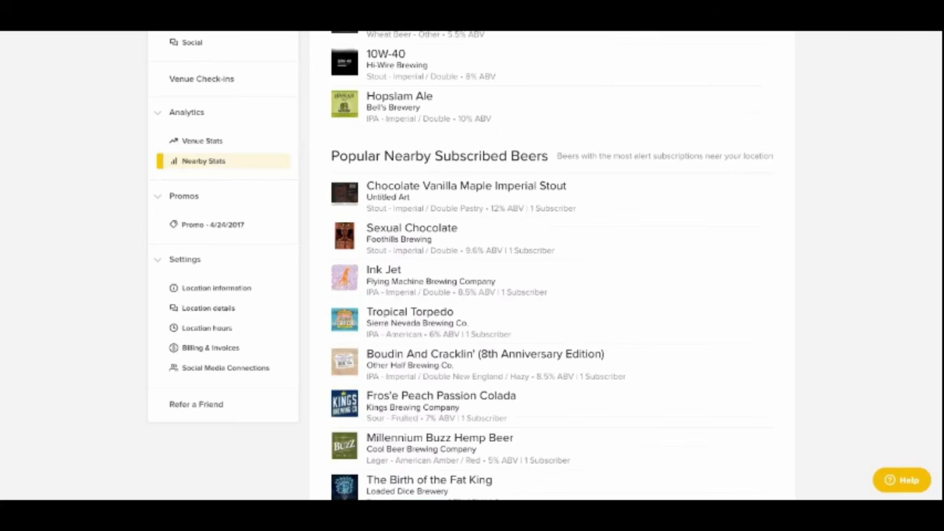